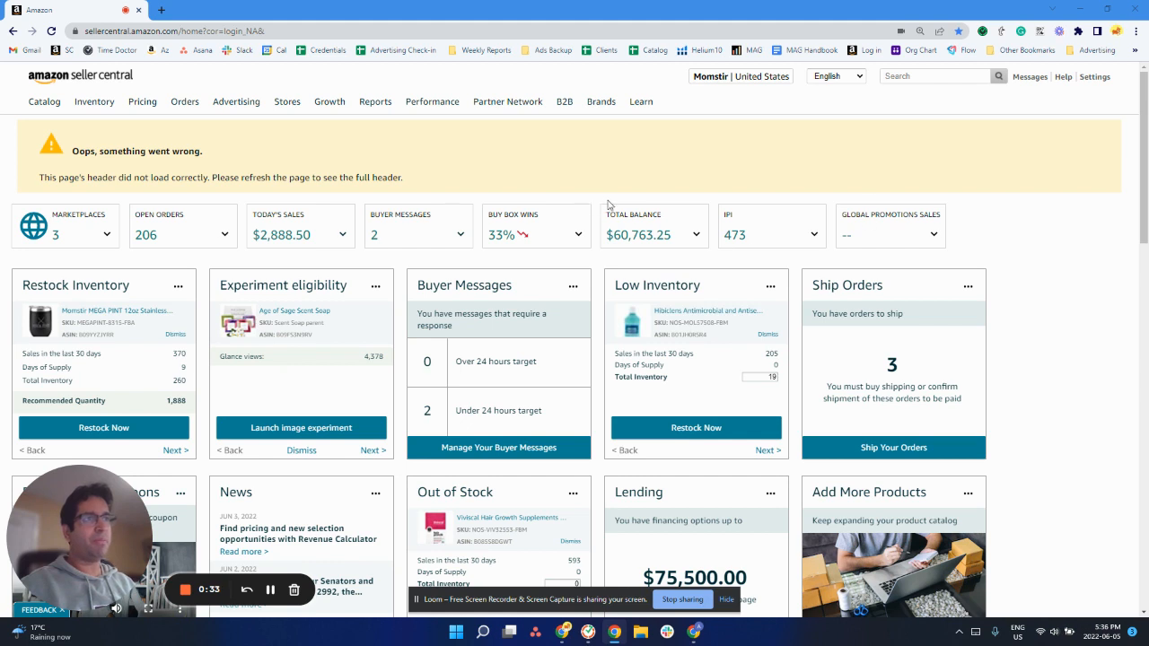
- Open the advertising Campaign Manager from Seller Central and go to the Reports page under Measurement & Reporting
mouse_move(238, 106)
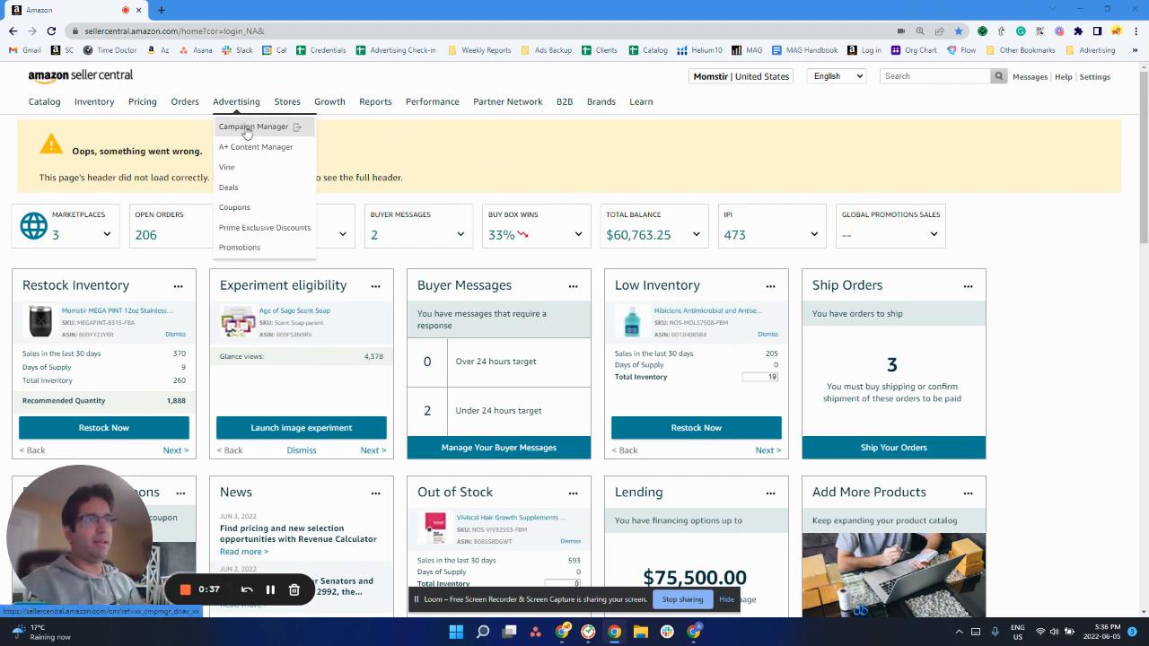
left_click(247, 131)
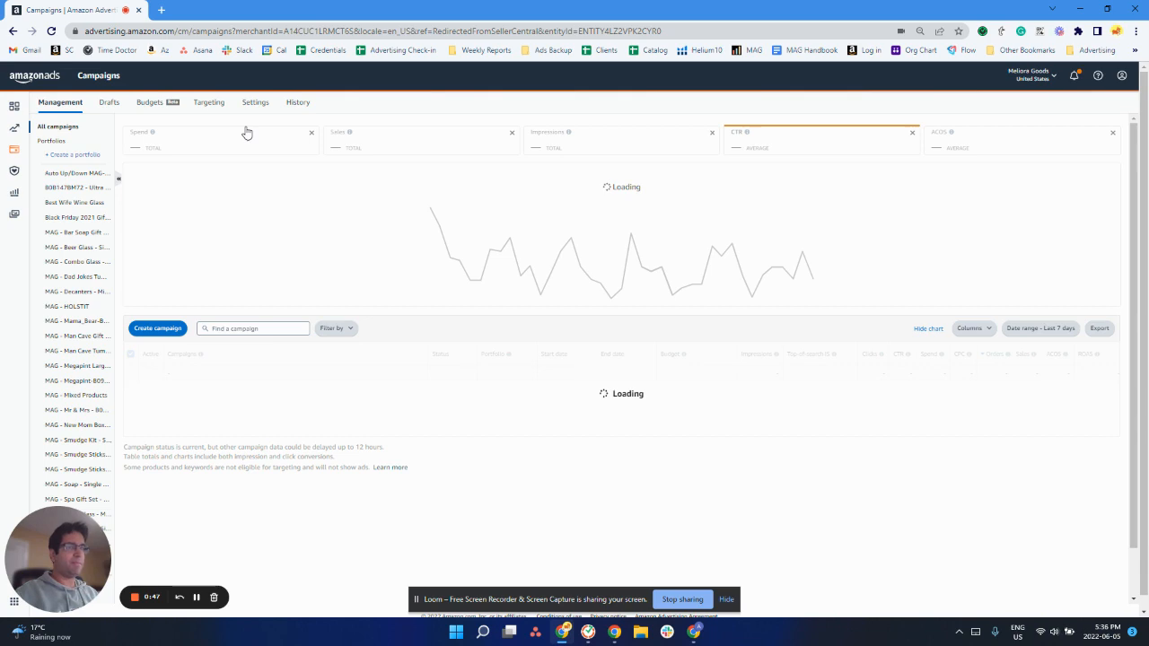
scroll(207, 201, "down", 1)
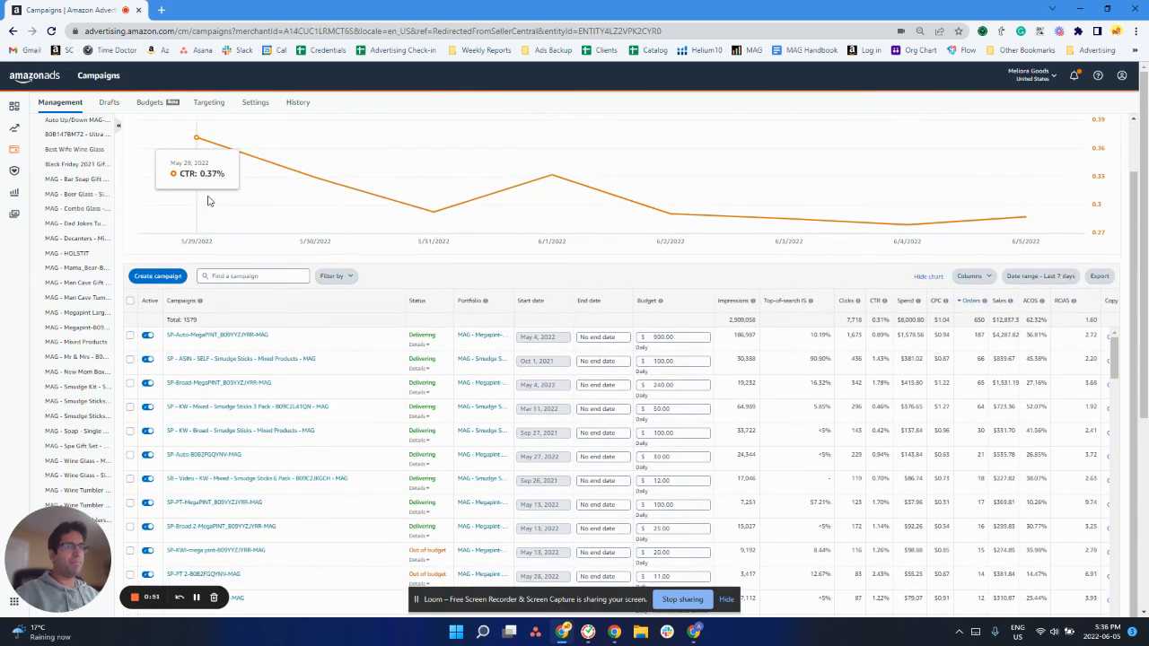
scroll(207, 201, "up", 1)
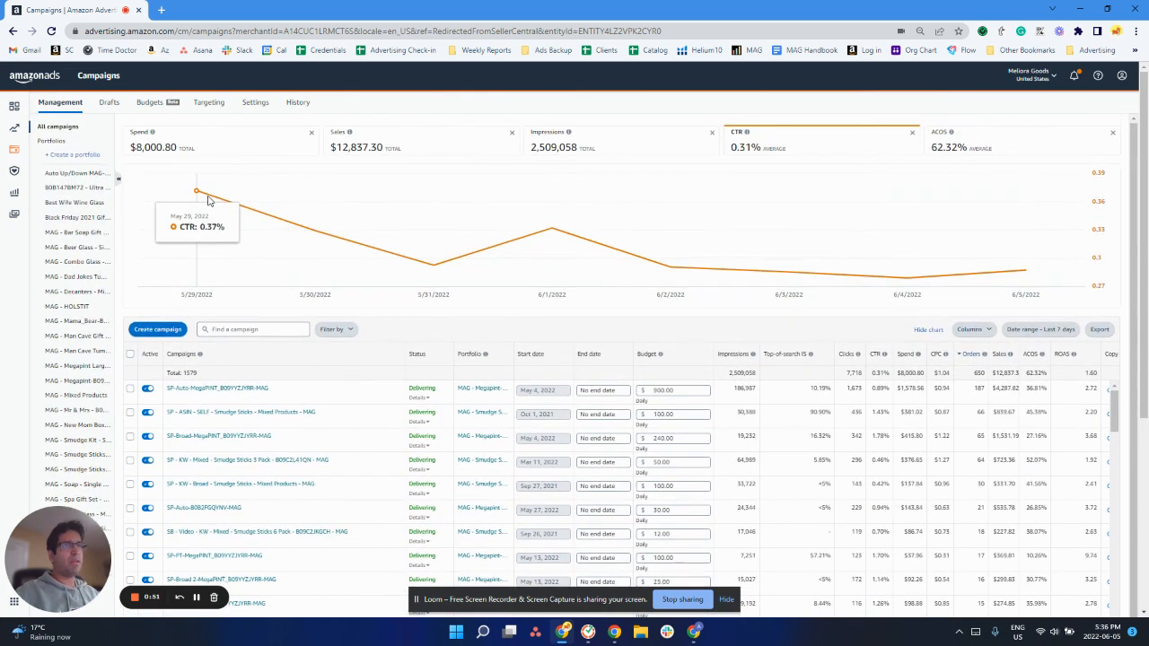
left_click(20, 199)
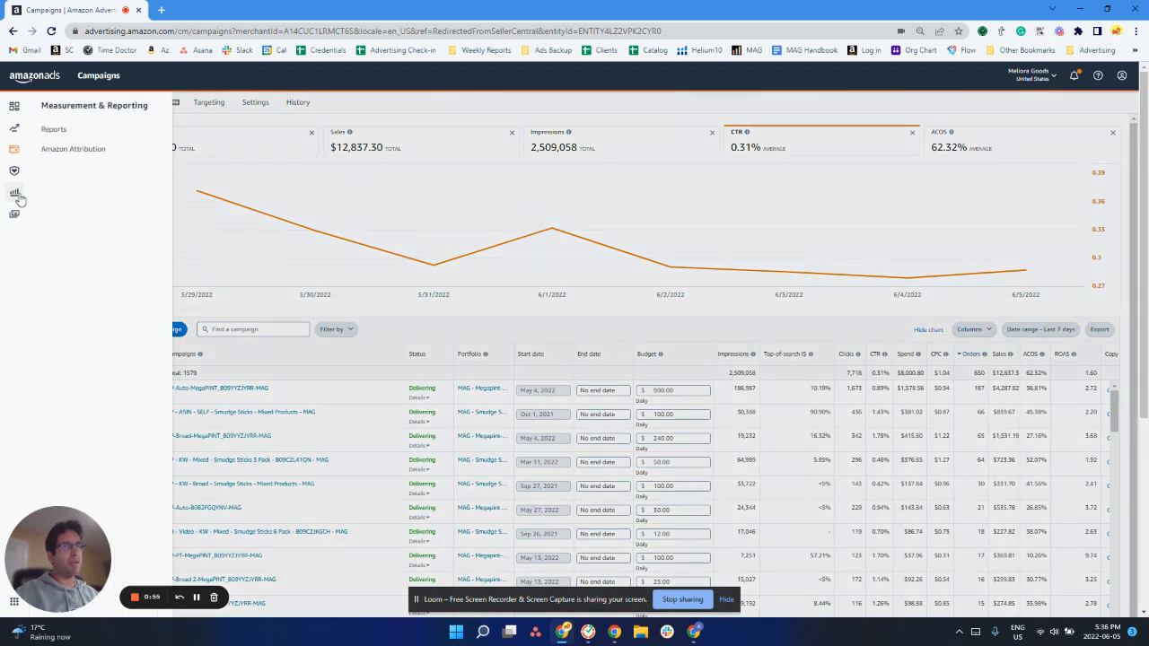
left_click(86, 134)
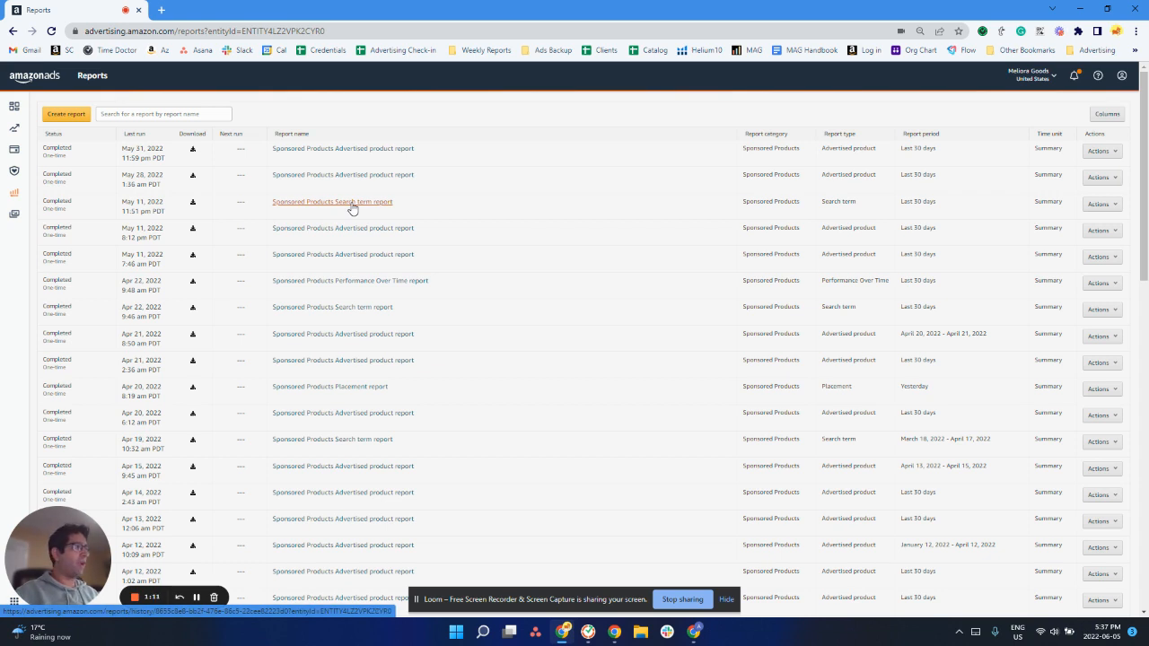
- Download the Sponsored Products Search term reports last run on May 11, Apr 22 and Apr 7, 2022
left_click(192, 203)
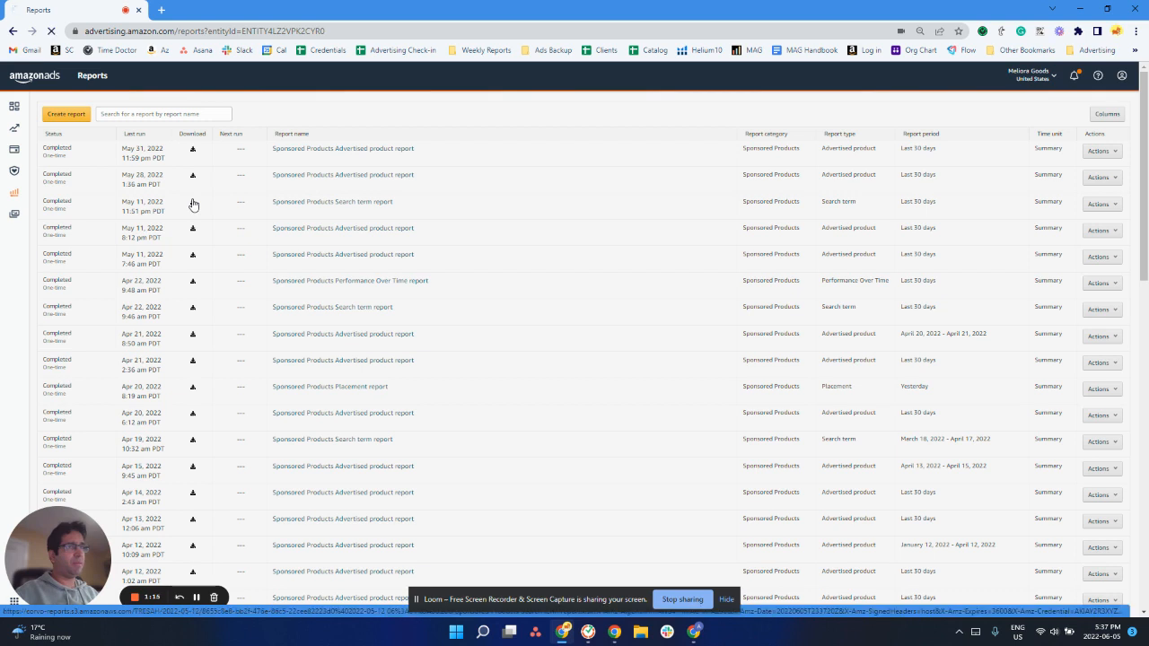
left_click(192, 310)
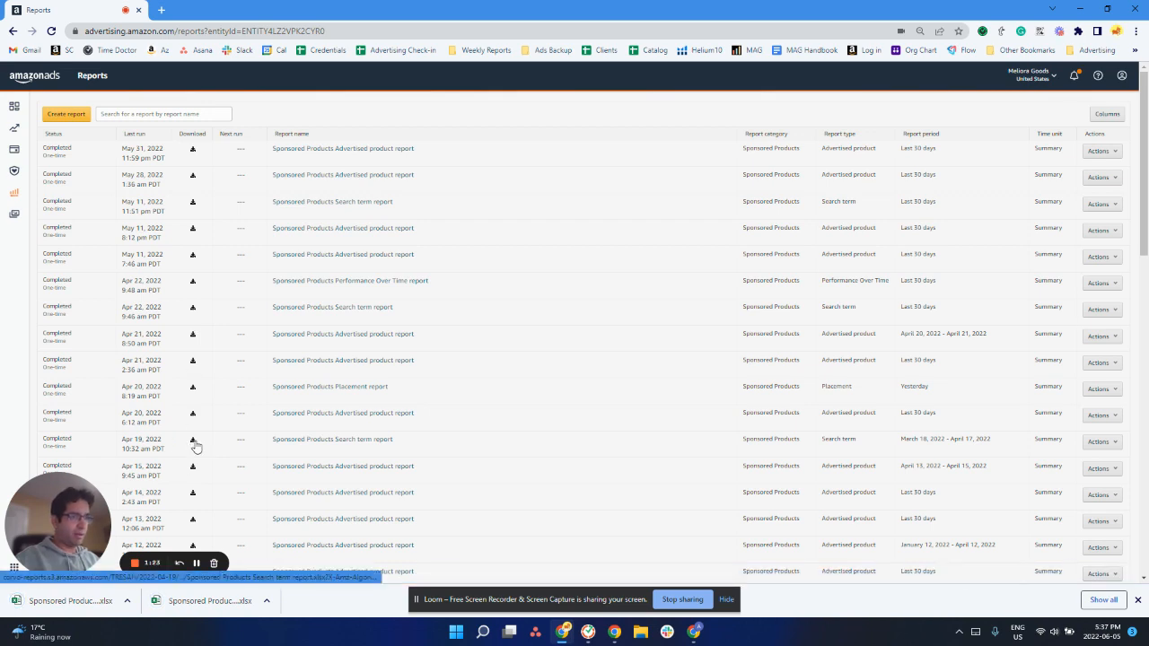
scroll(196, 446, "down", 4)
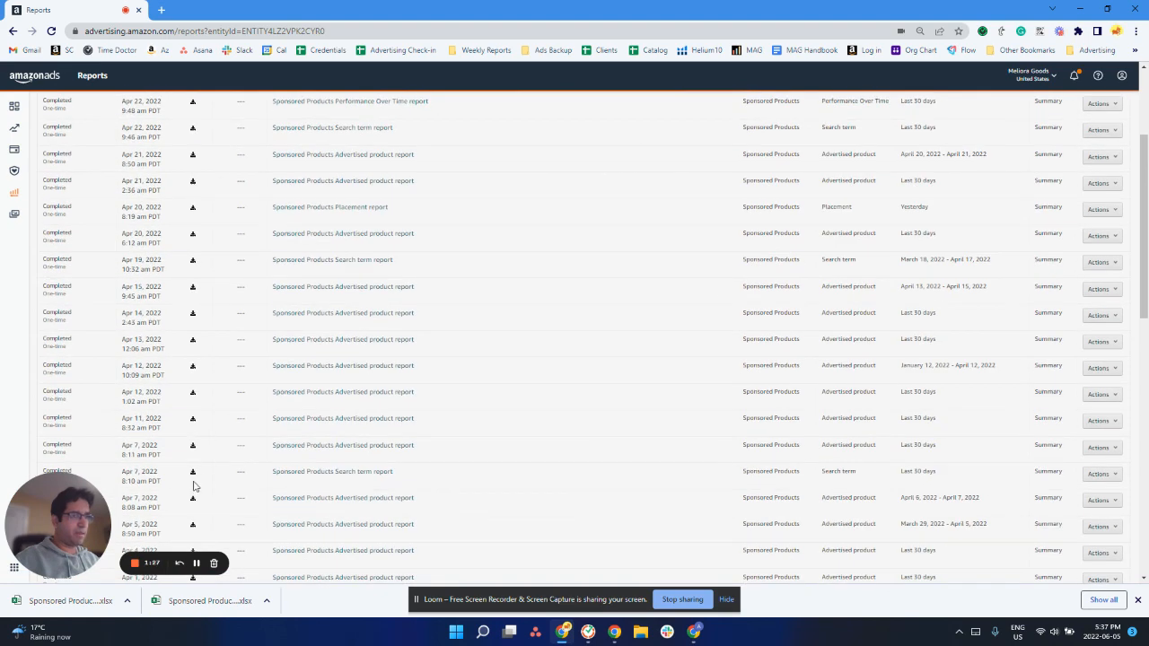
left_click(193, 475)
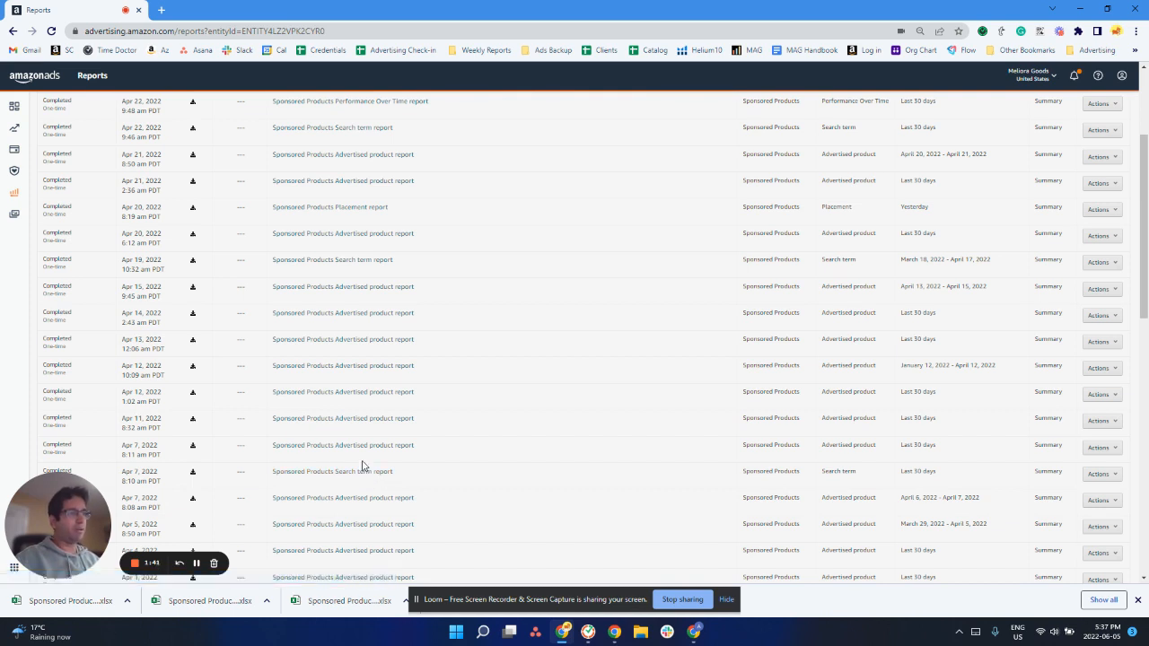
scroll(358, 463, "down", 2)
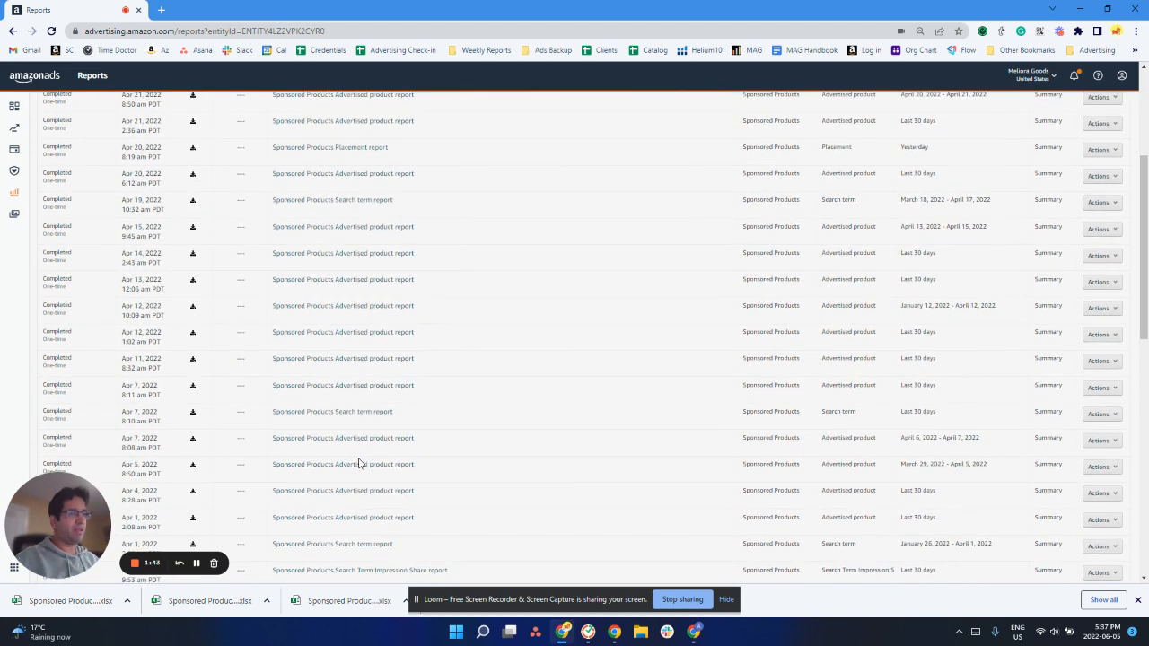
scroll(350, 453, "up", 2)
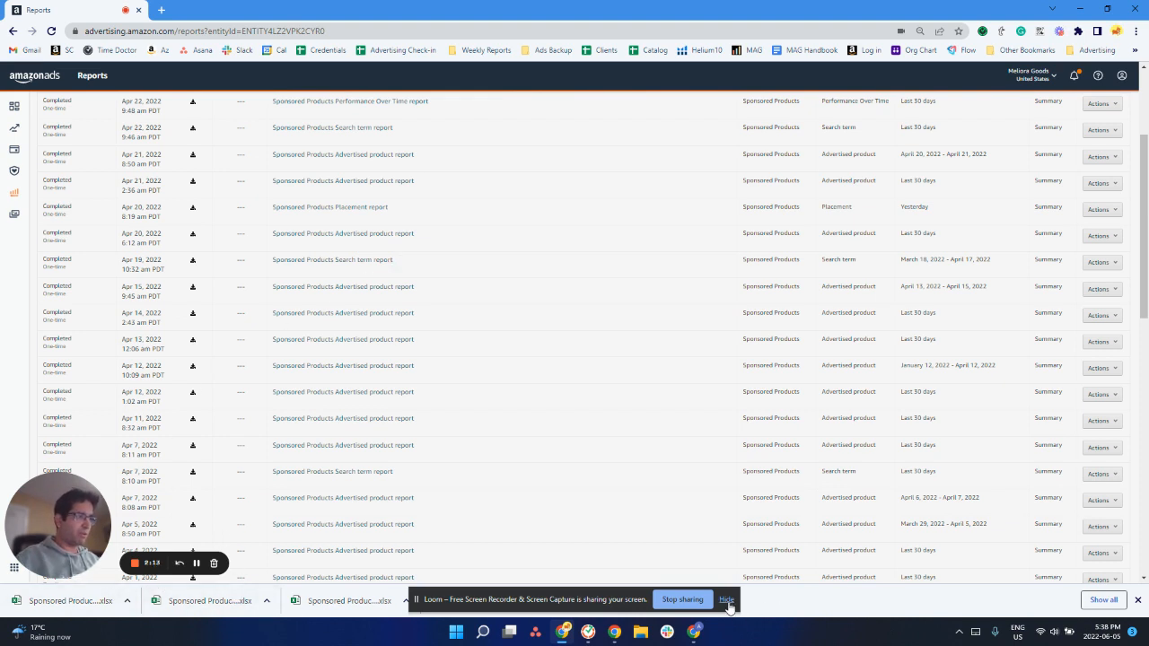
left_click_drag(606, 608, 995, 513)
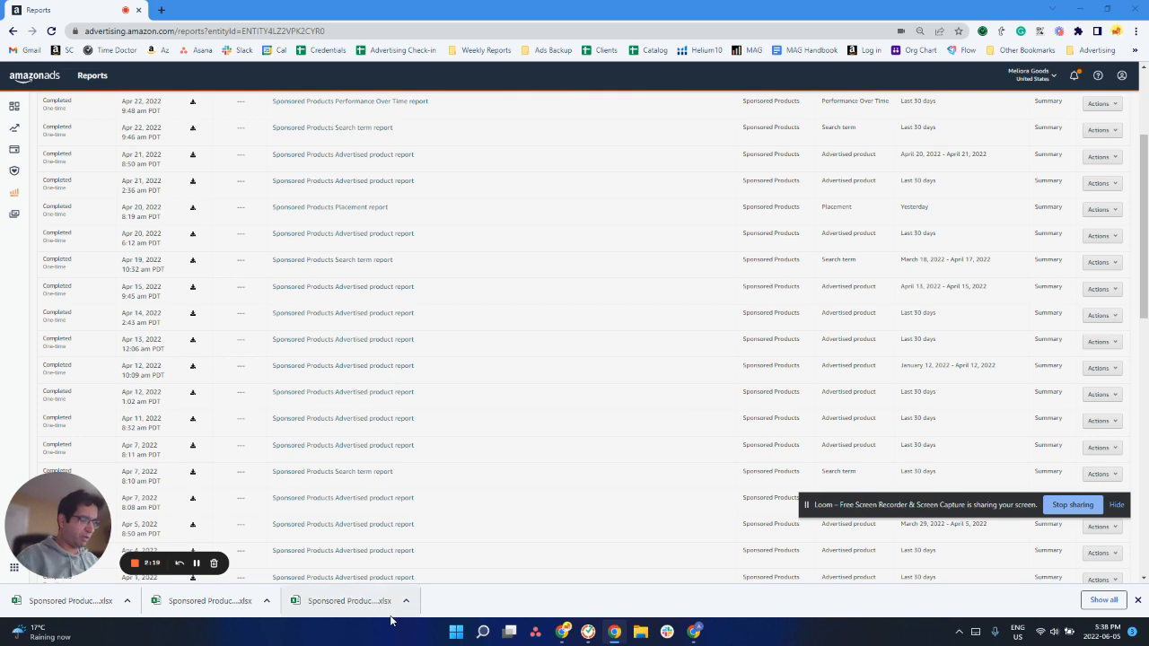
- Launch Excel and maximize its window
key("super")
type("e")
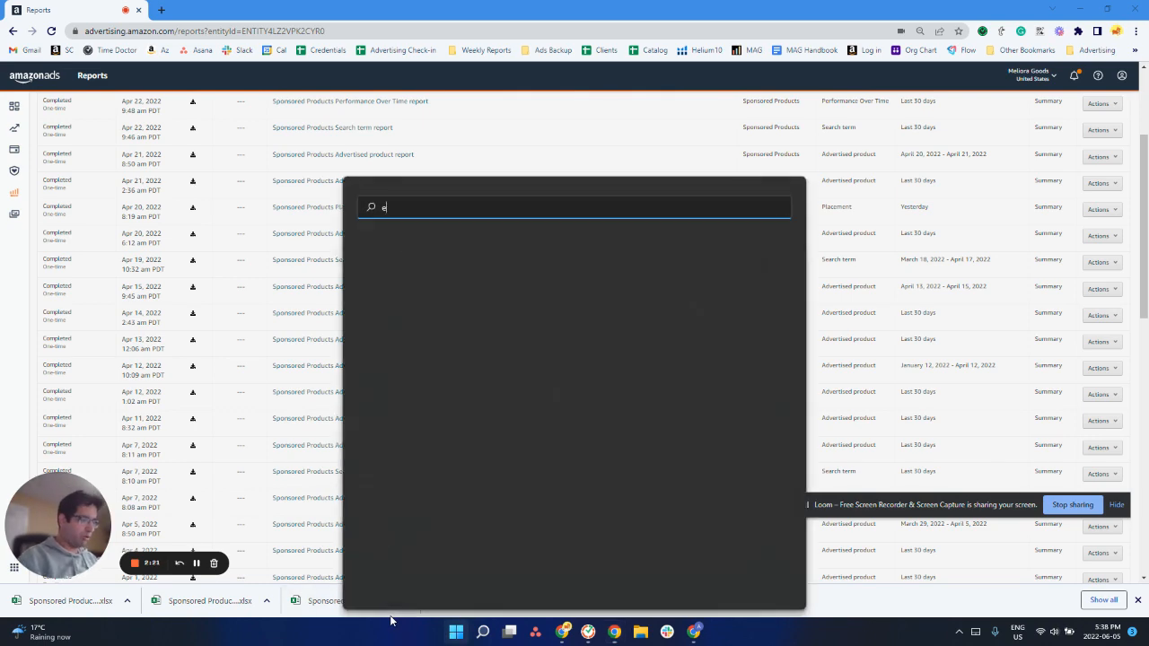
type("xcel")
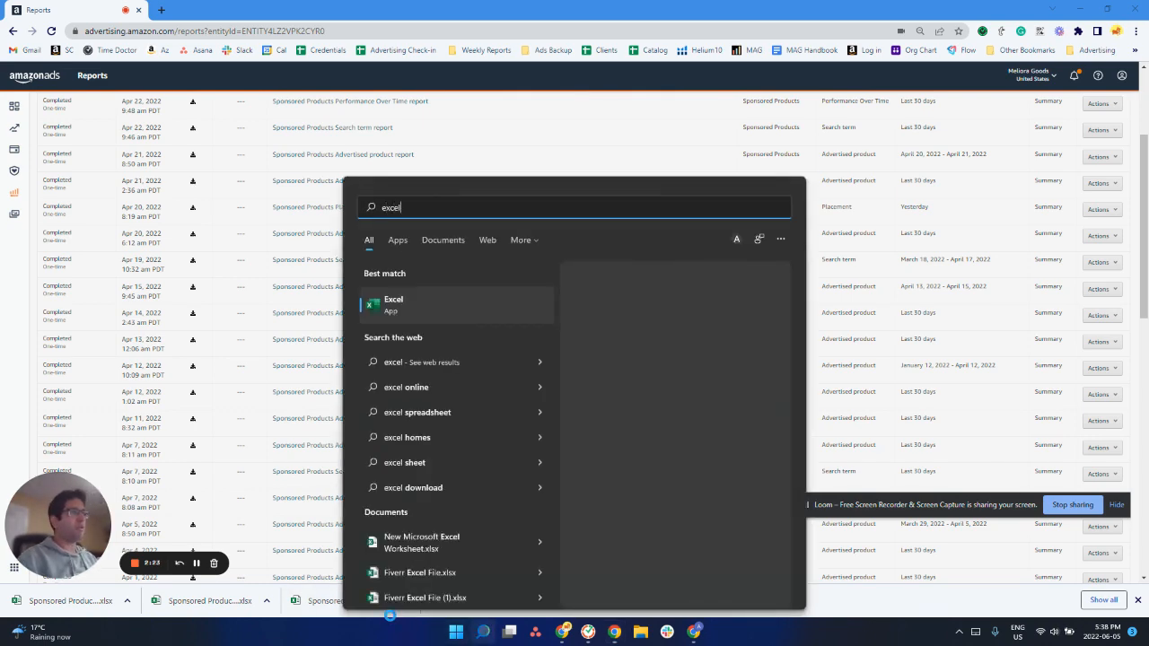
key("Return")
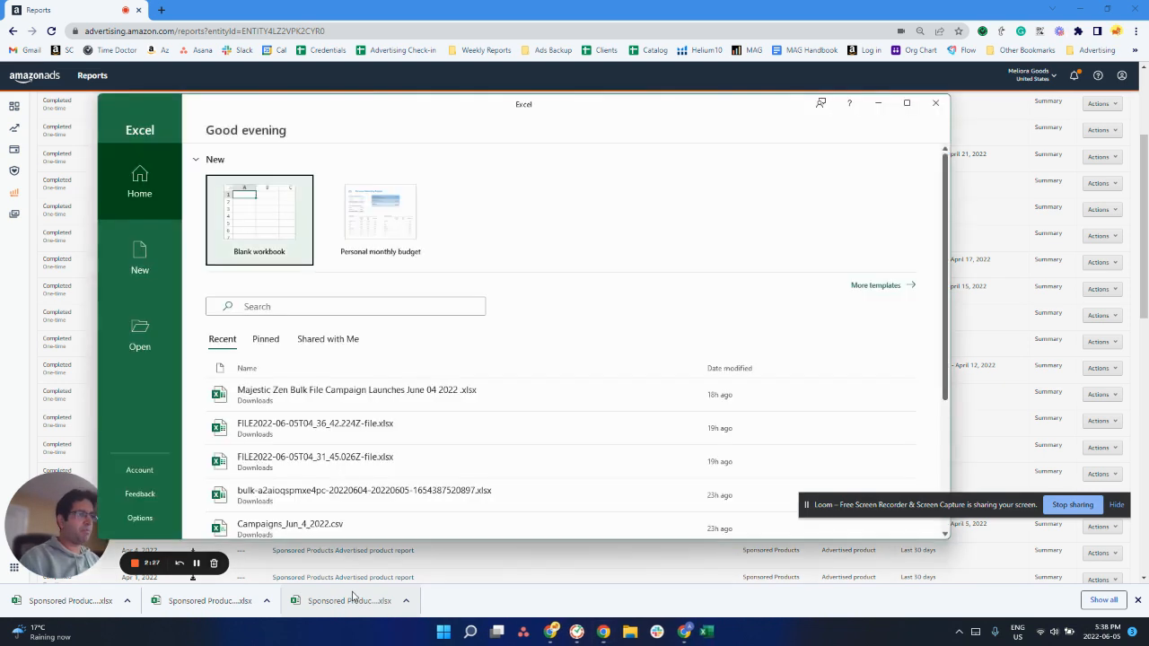
left_click(906, 102)
- Create a blank workbook and remove the recovered files offered by Document Recovery
left_click(35, 175)
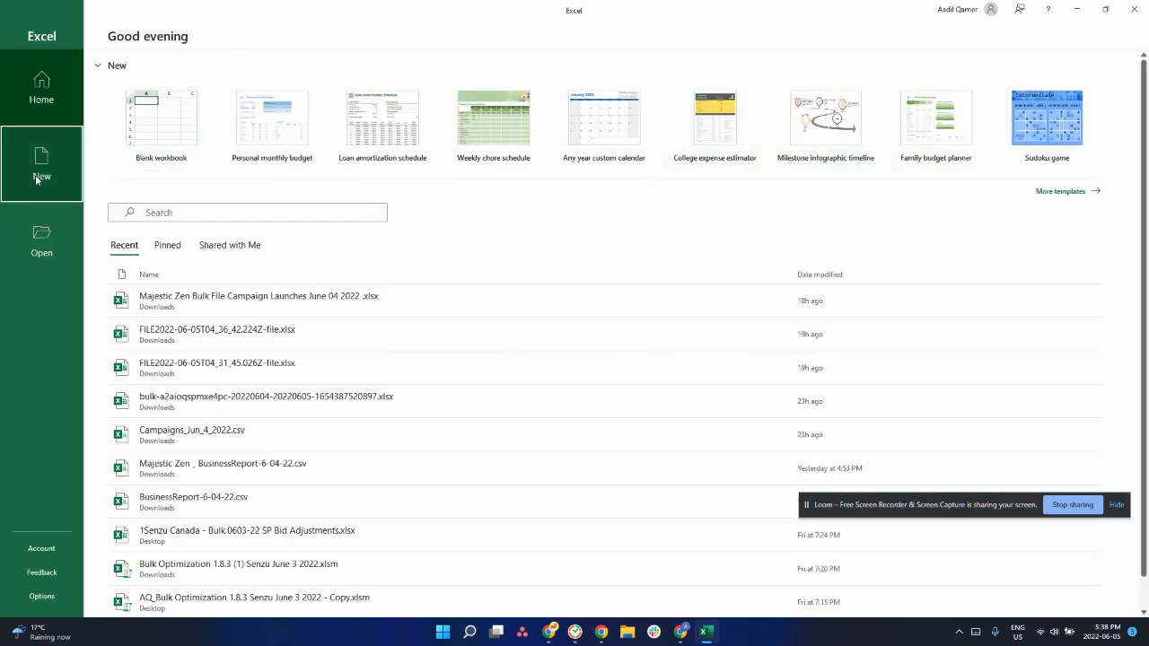
left_click(134, 150)
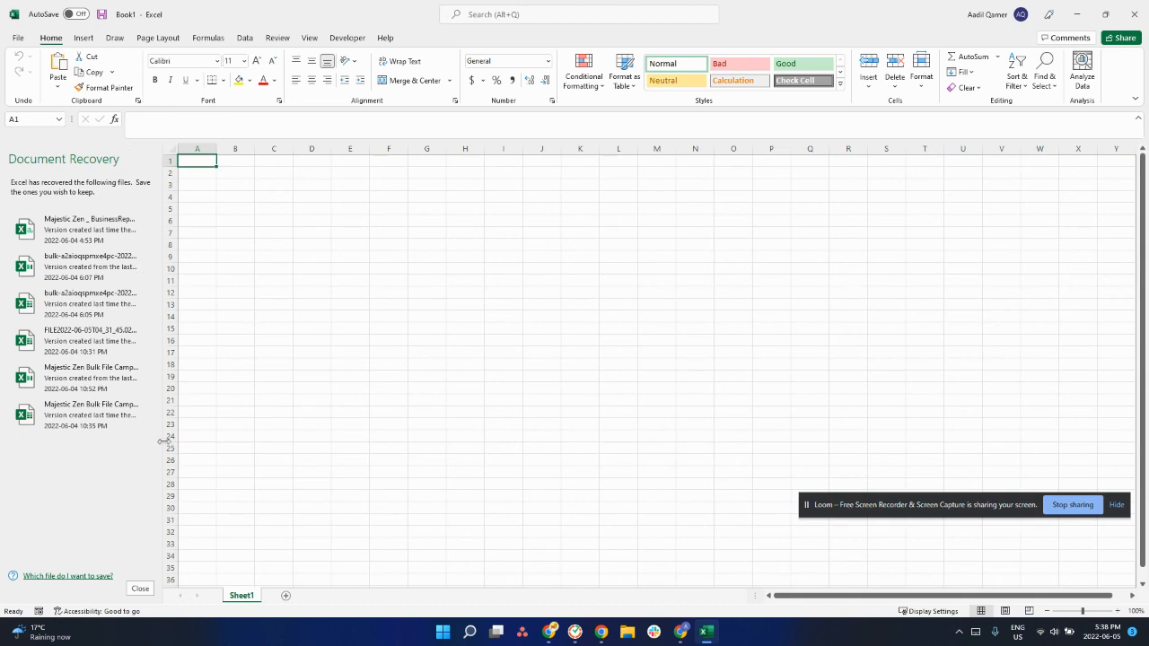
left_click(141, 590)
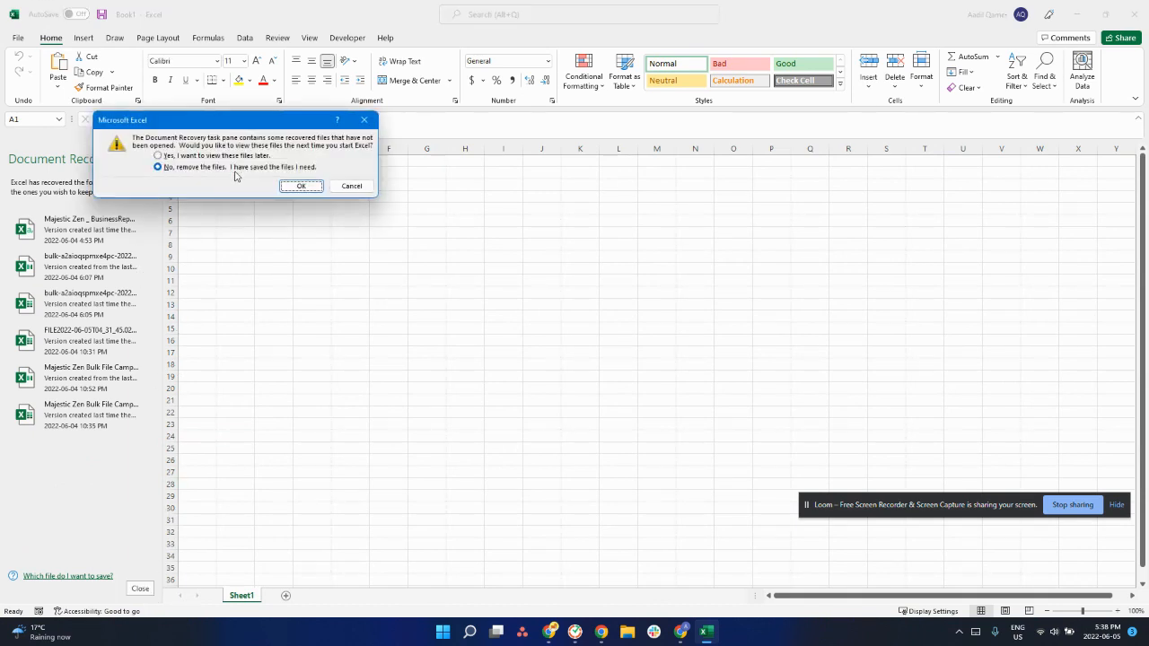
left_click(300, 186)
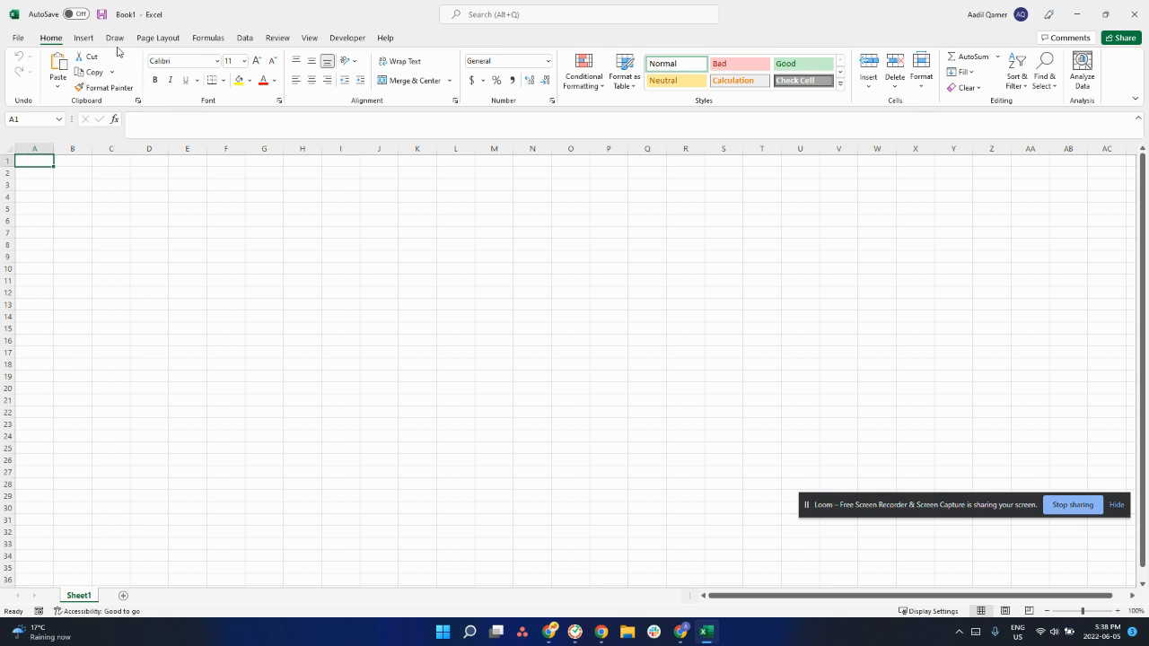
- Import "Sponsored Products Search term report - 2022-06-05T173721.825.xlsx" from the Downloads folder as an Excel workbook data source
left_click(245, 38)
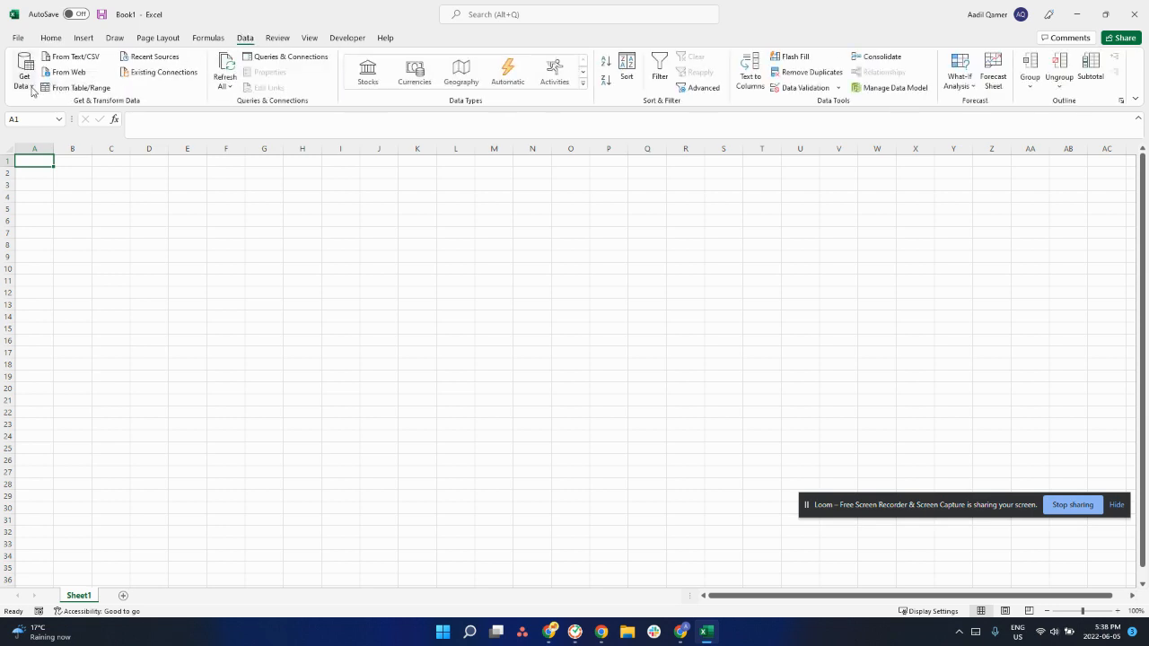
left_click(25, 81)
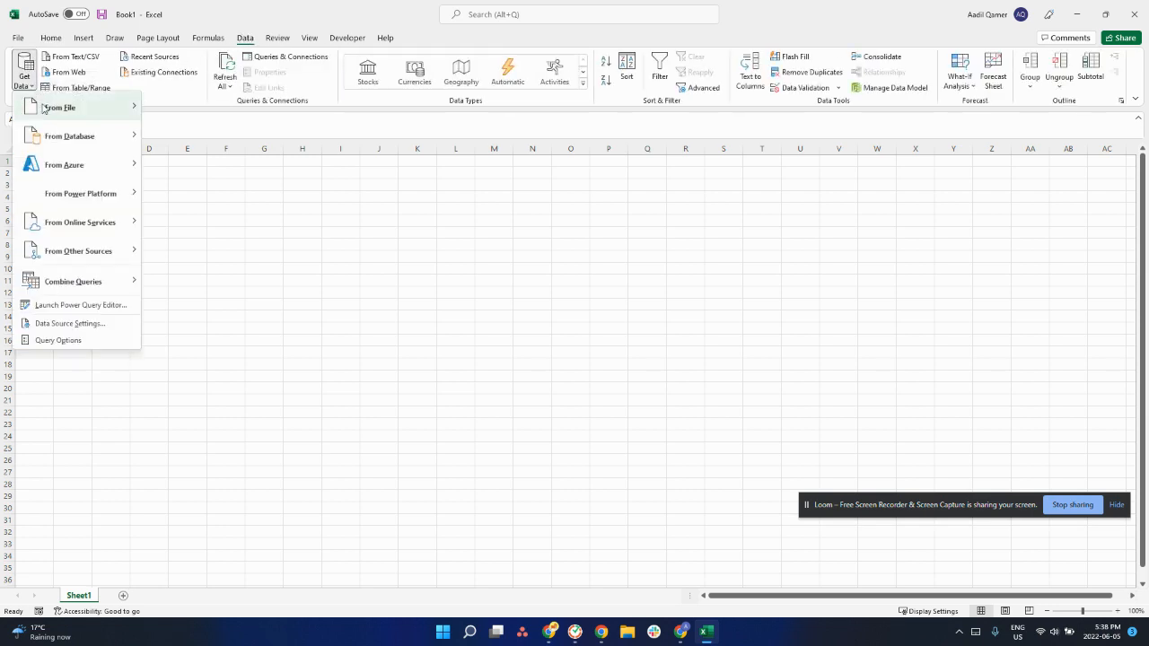
mouse_move(90, 108)
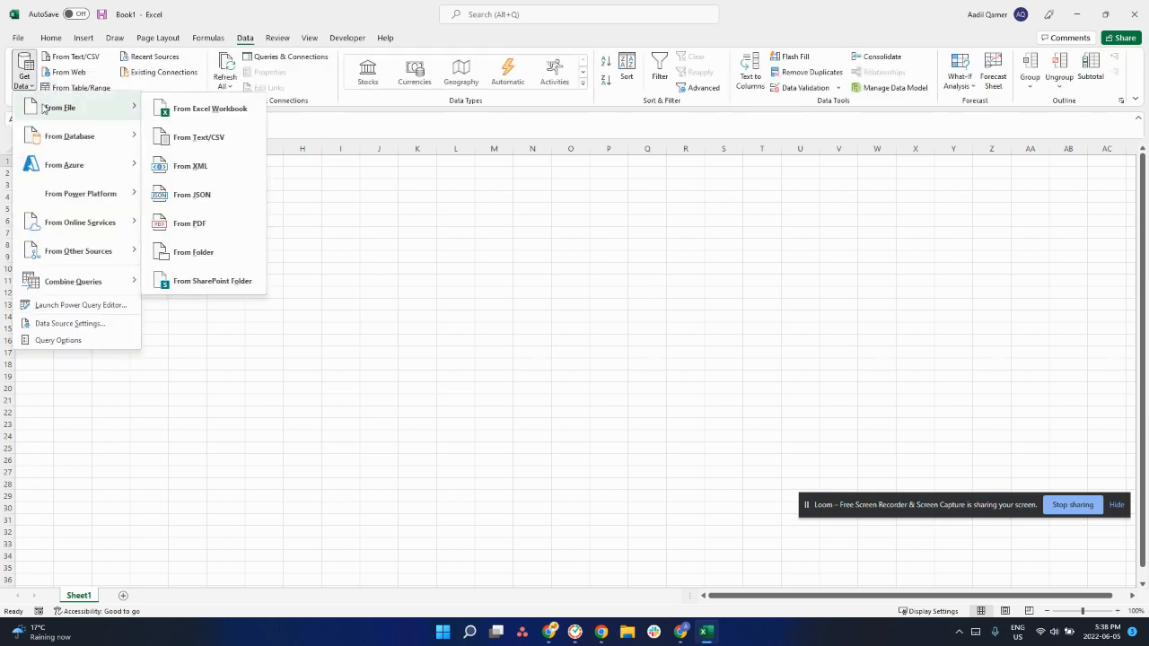
left_click(191, 109)
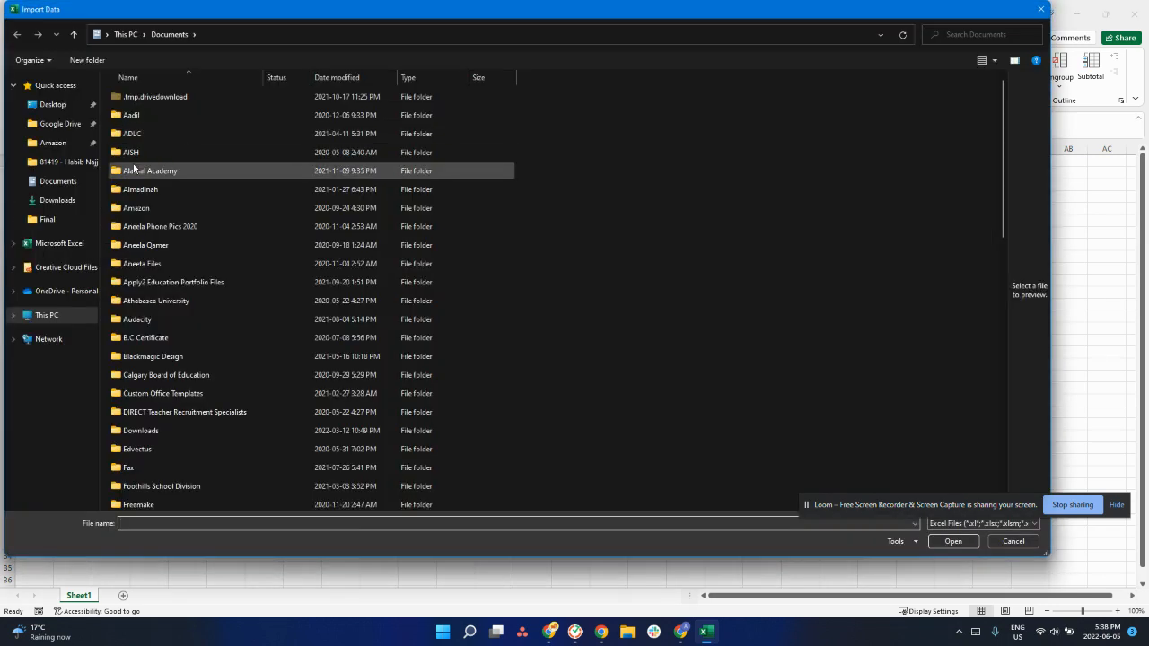
left_click(63, 201)
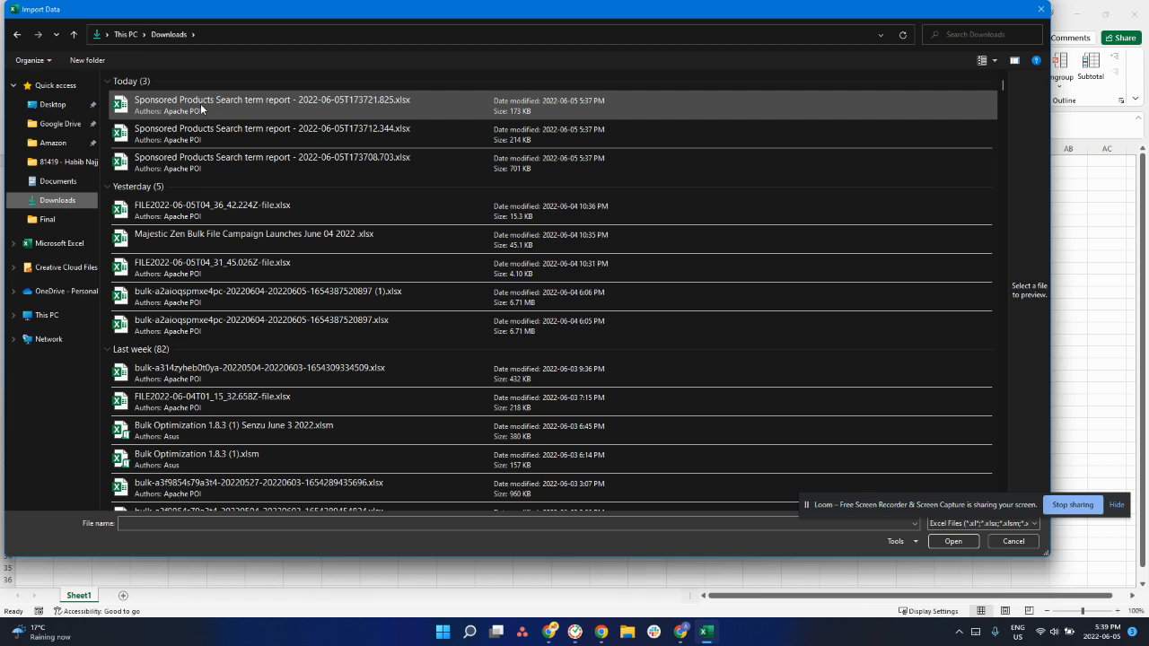
left_click(201, 108)
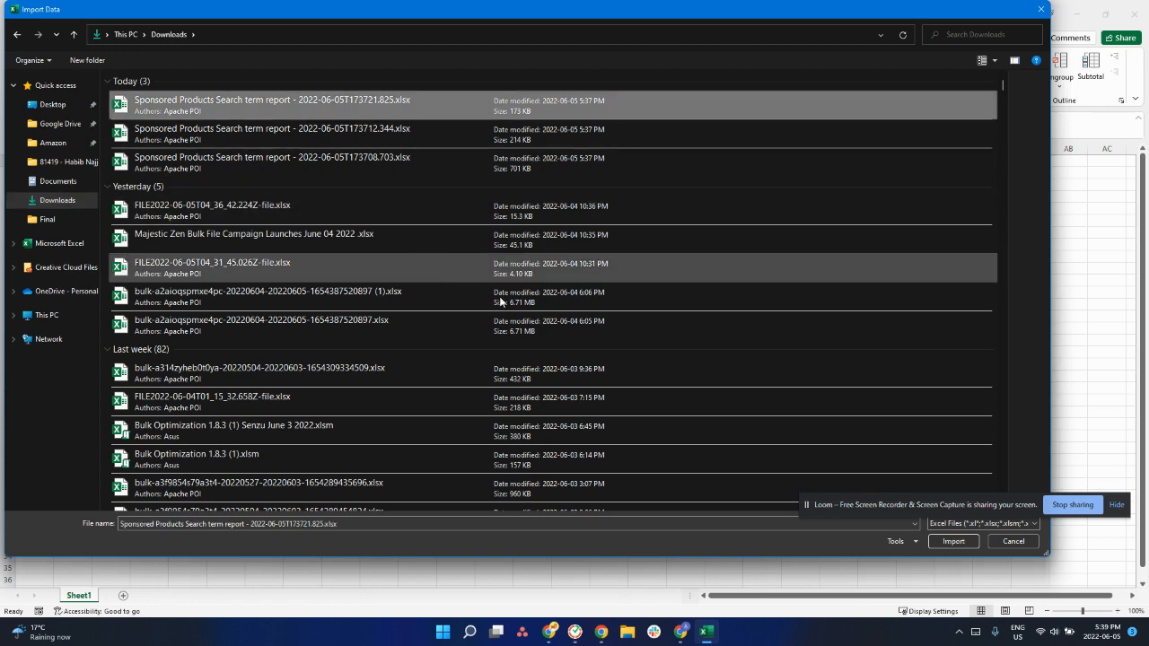
left_click(953, 541)
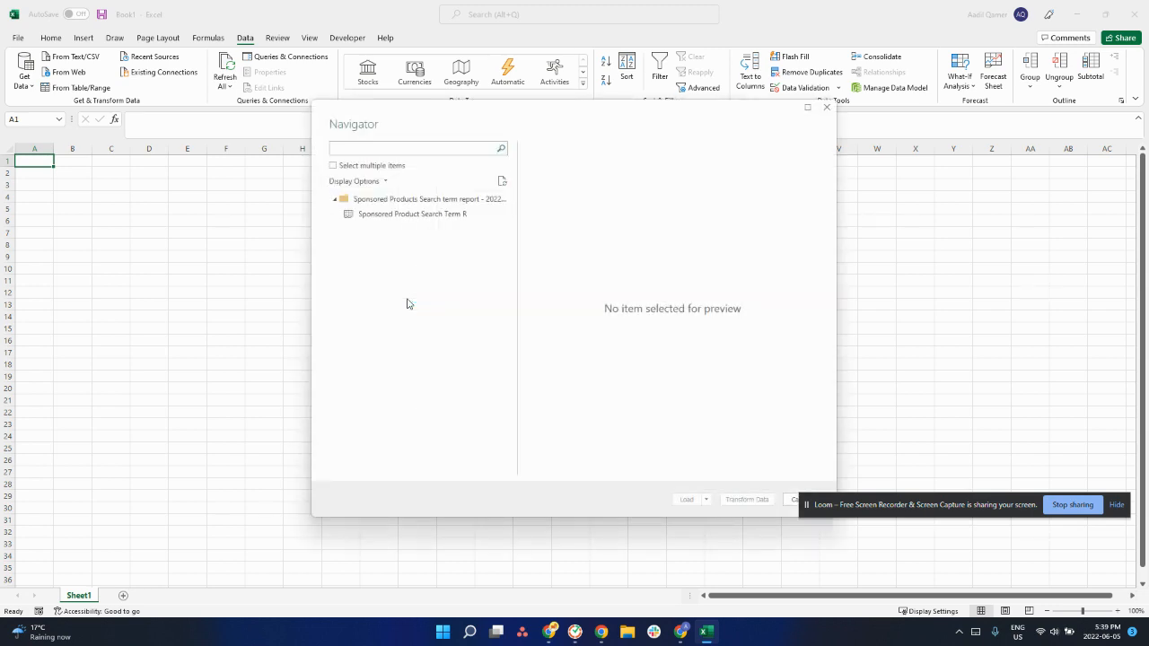
- Load the Sponsored Product Search Term R sheet using the Only Create Connection option
left_click(387, 217)
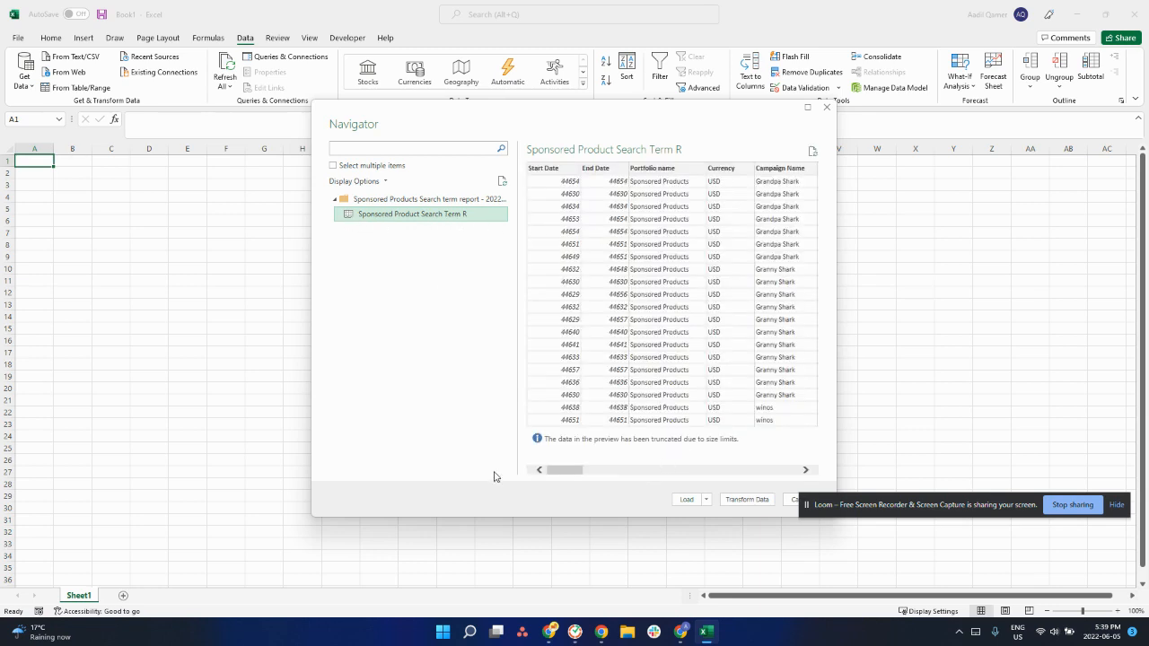
mouse_move(560, 471)
left_mouse_down()
mouse_move(584, 470)
mouse_move(623, 501)
mouse_move(661, 474)
mouse_move(740, 485)
mouse_move(772, 476)
mouse_move(538, 477)
left_mouse_up()
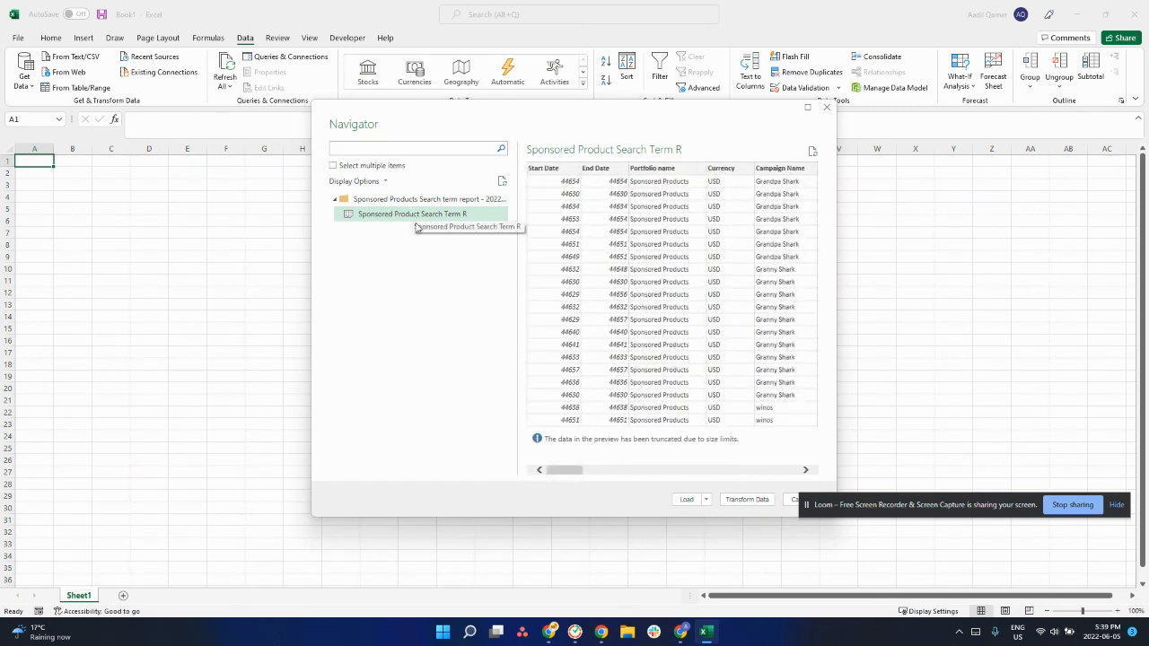
left_click(707, 500)
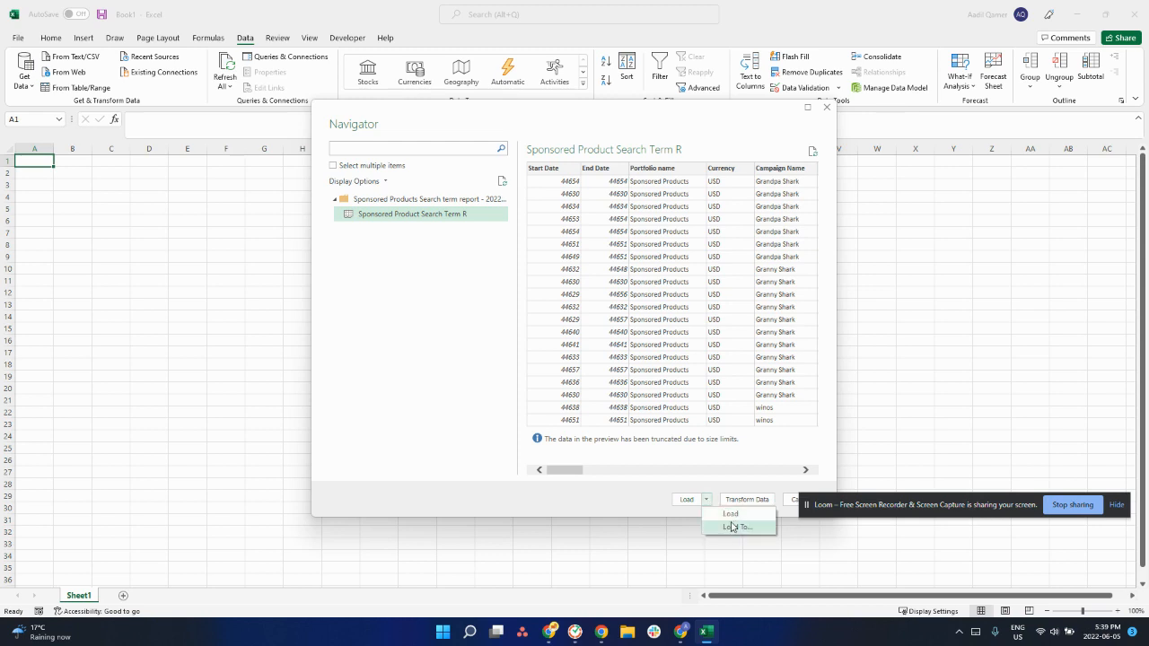
left_click(732, 527)
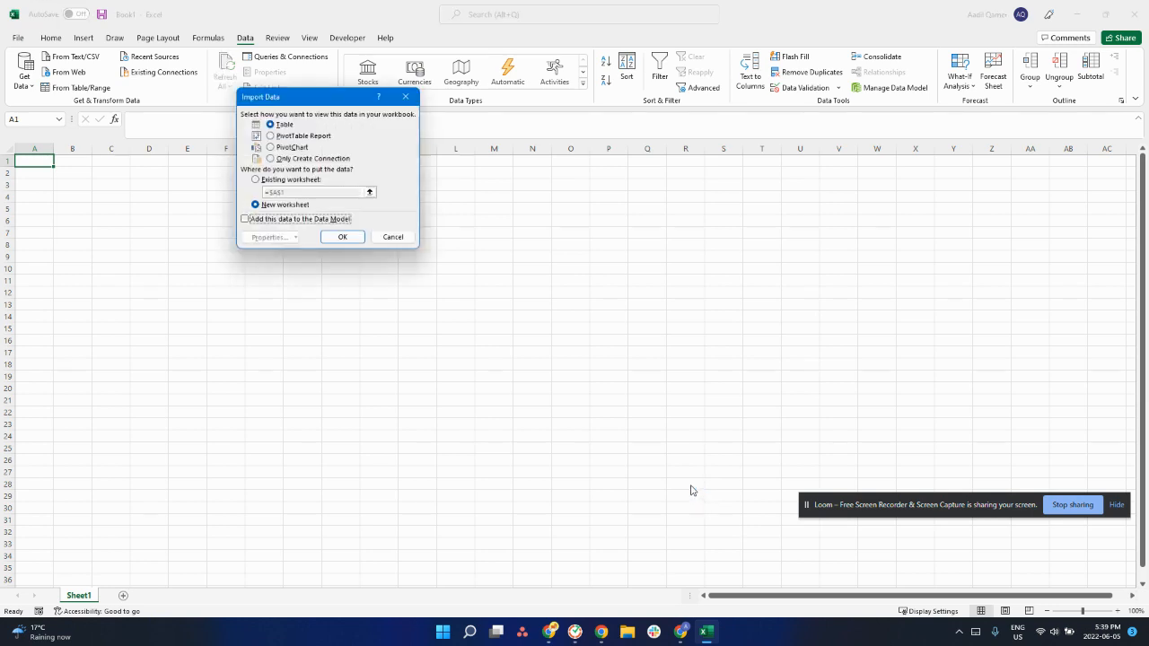
left_click(300, 159)
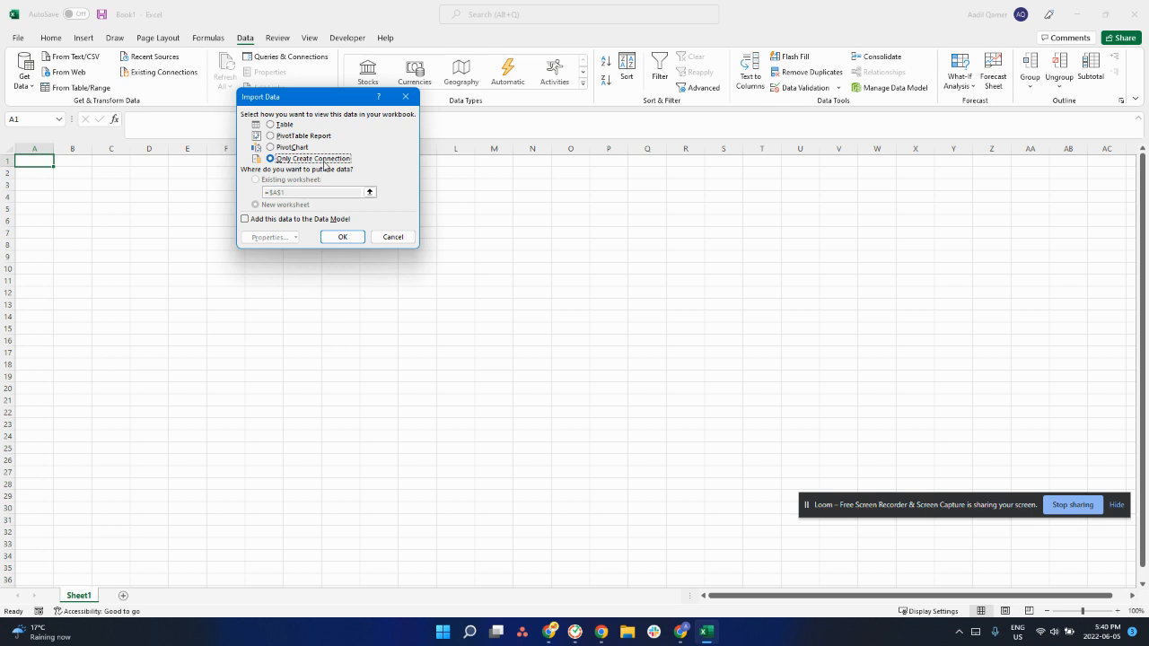
left_click(338, 237)
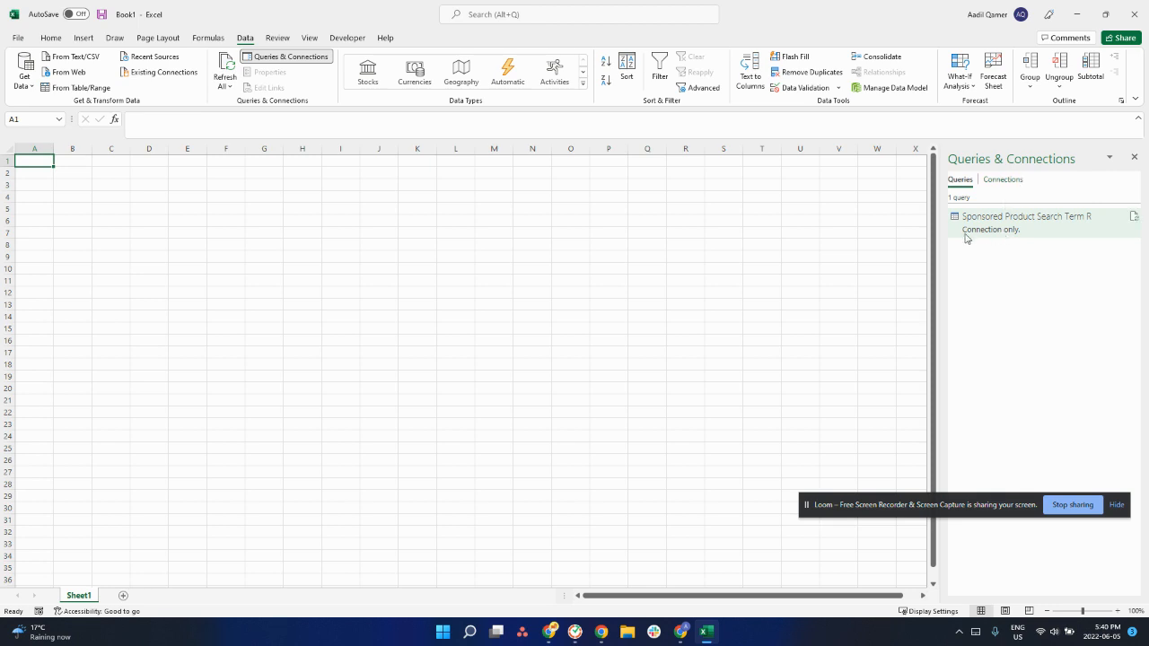
- Import "Sponsored Products Search term report - 2022-06-05T173712.344.xlsx" from the Downloads folder as an Excel workbook data source
mouse_move(1019, 231)
left_click(28, 87)
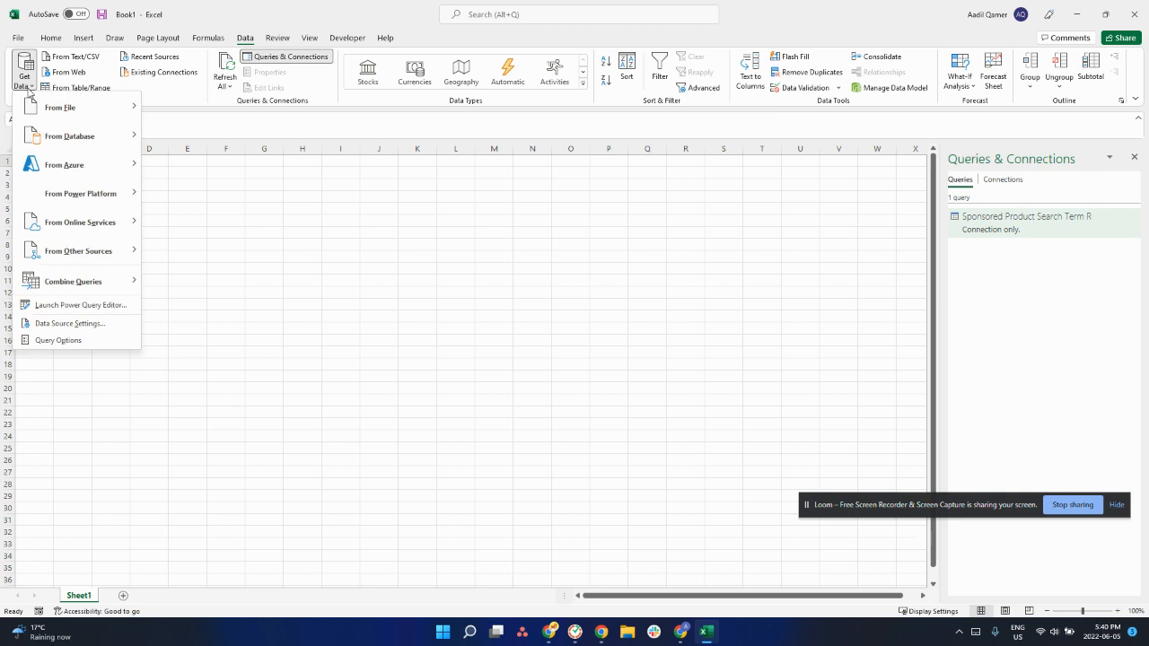
mouse_move(45, 110)
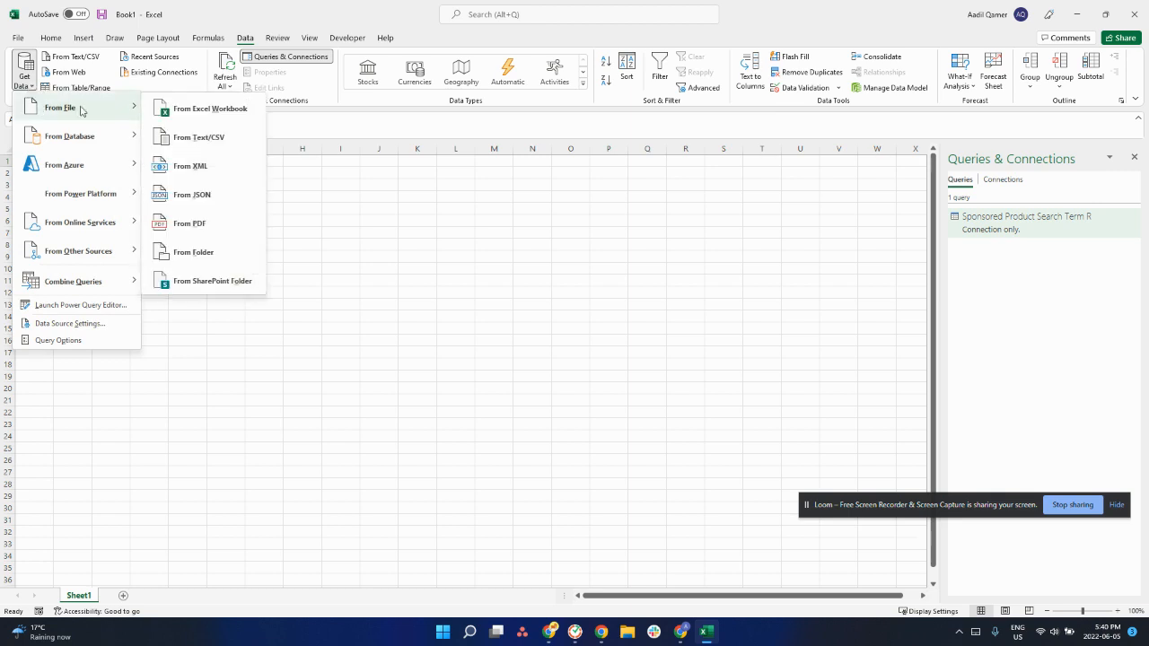
left_click(180, 111)
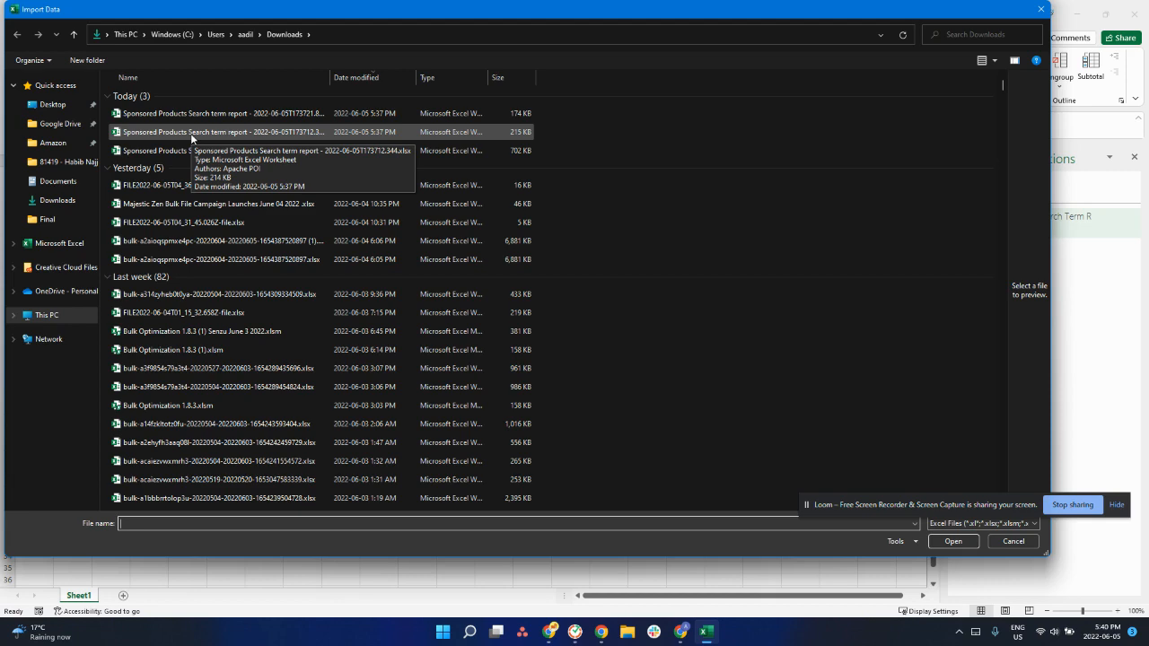
left_click(191, 133)
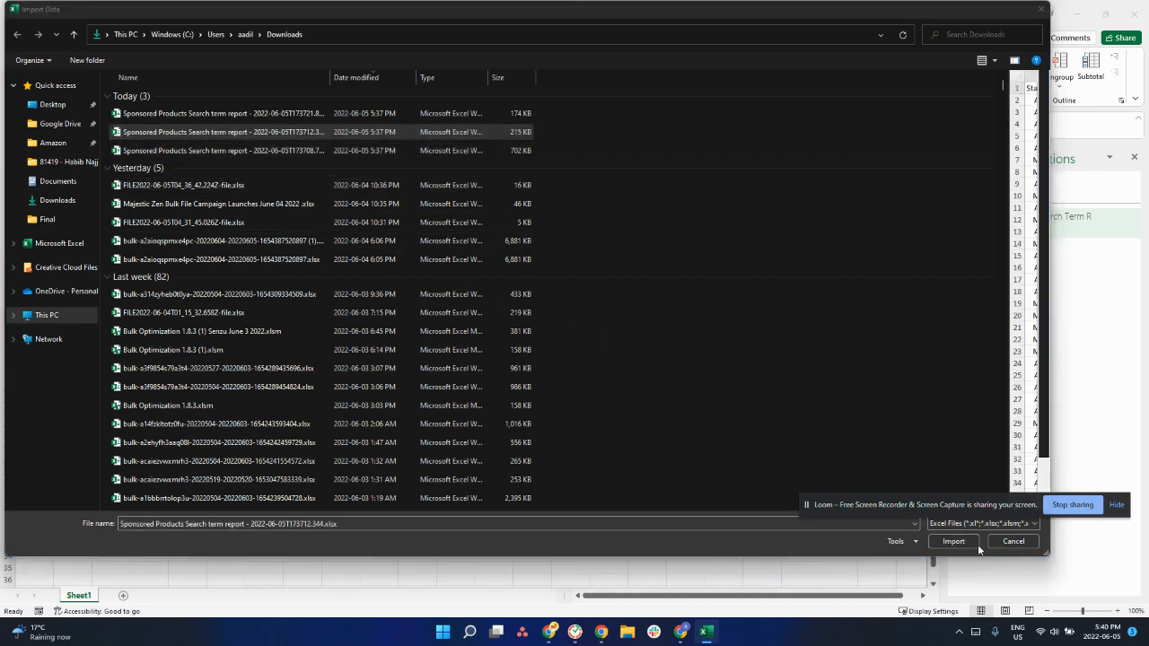
left_click(953, 541)
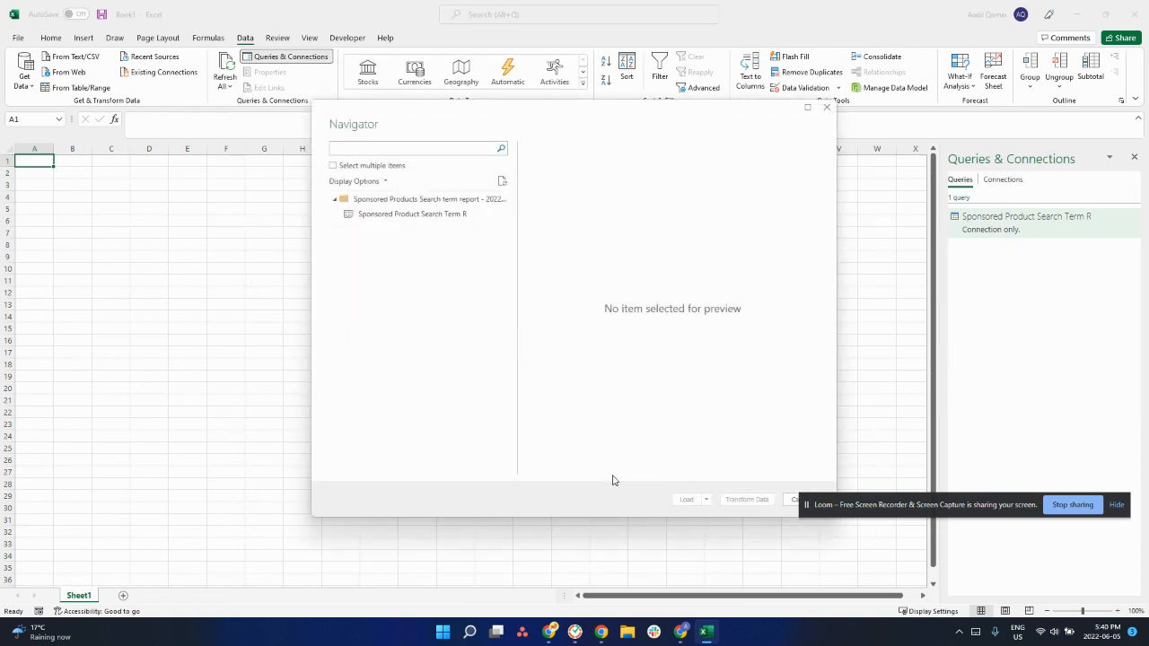
- Load the second report's Sponsored Product Search Term R sheet using the Only Create Connection option
left_click(434, 220)
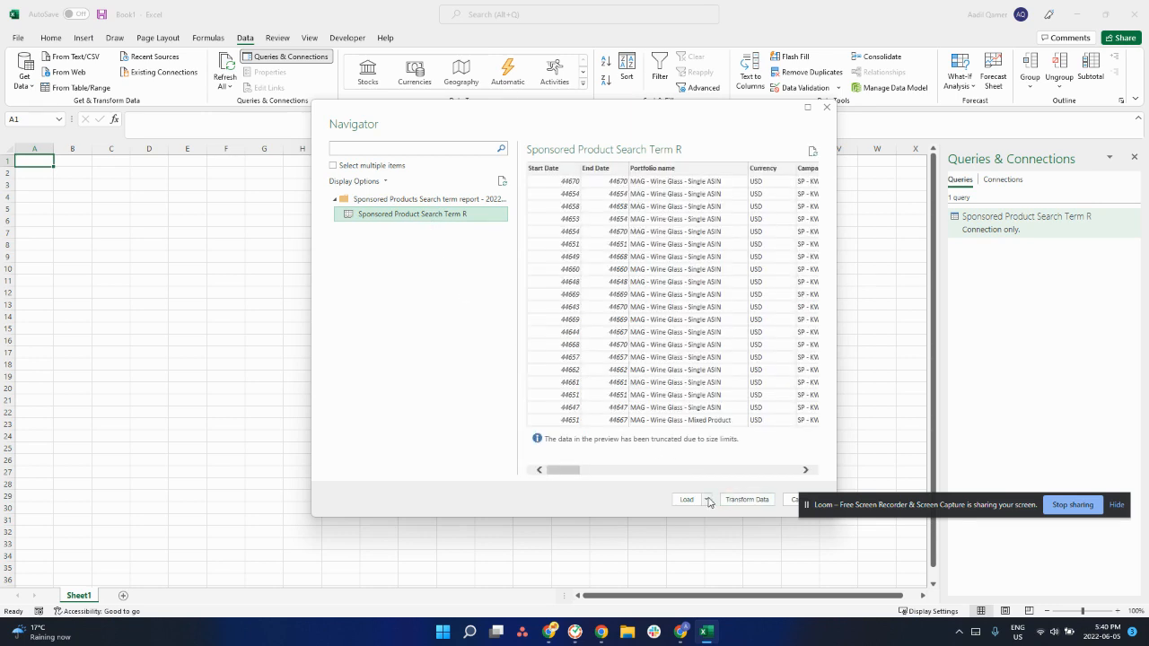
left_click(709, 502)
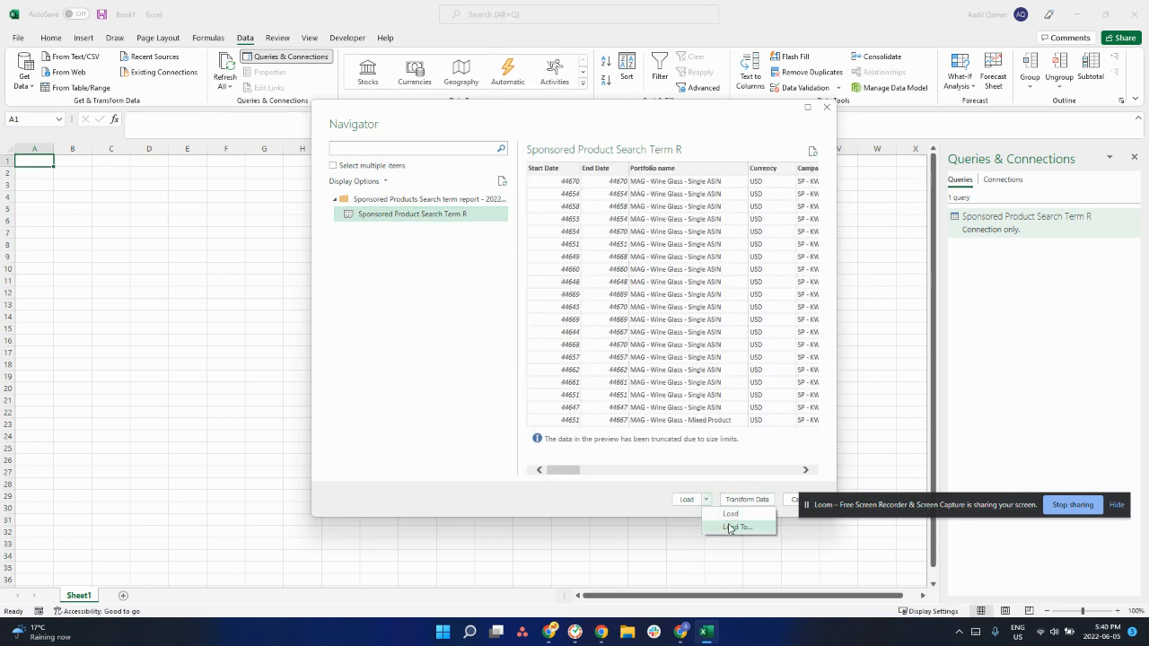
left_click(713, 525)
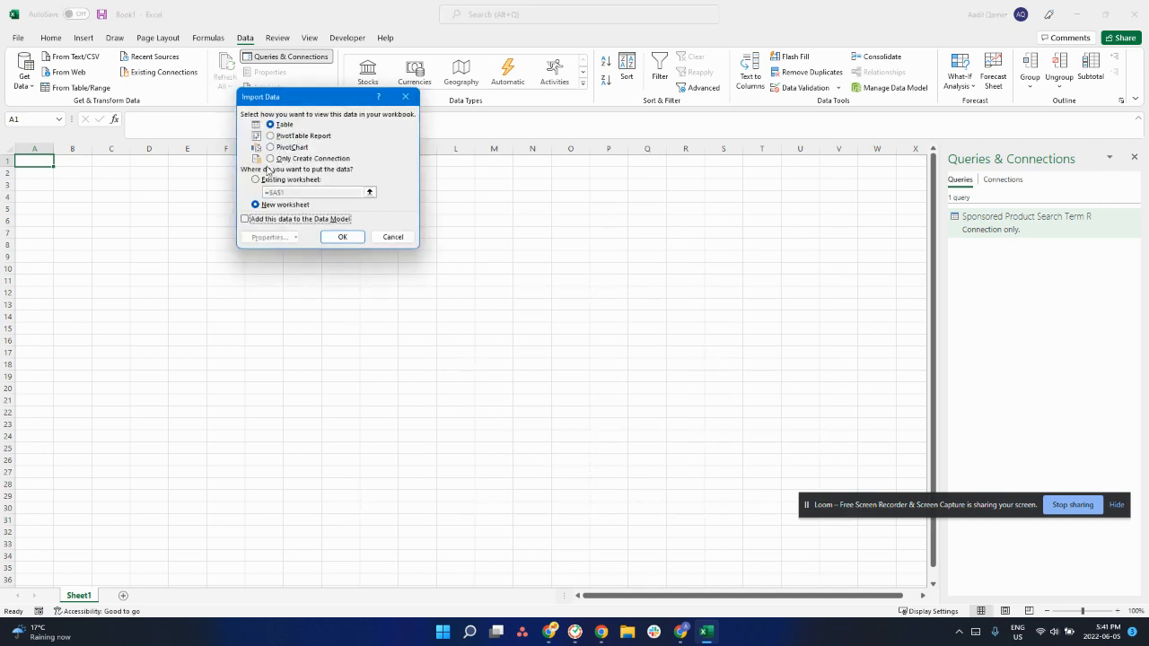
left_click(271, 159)
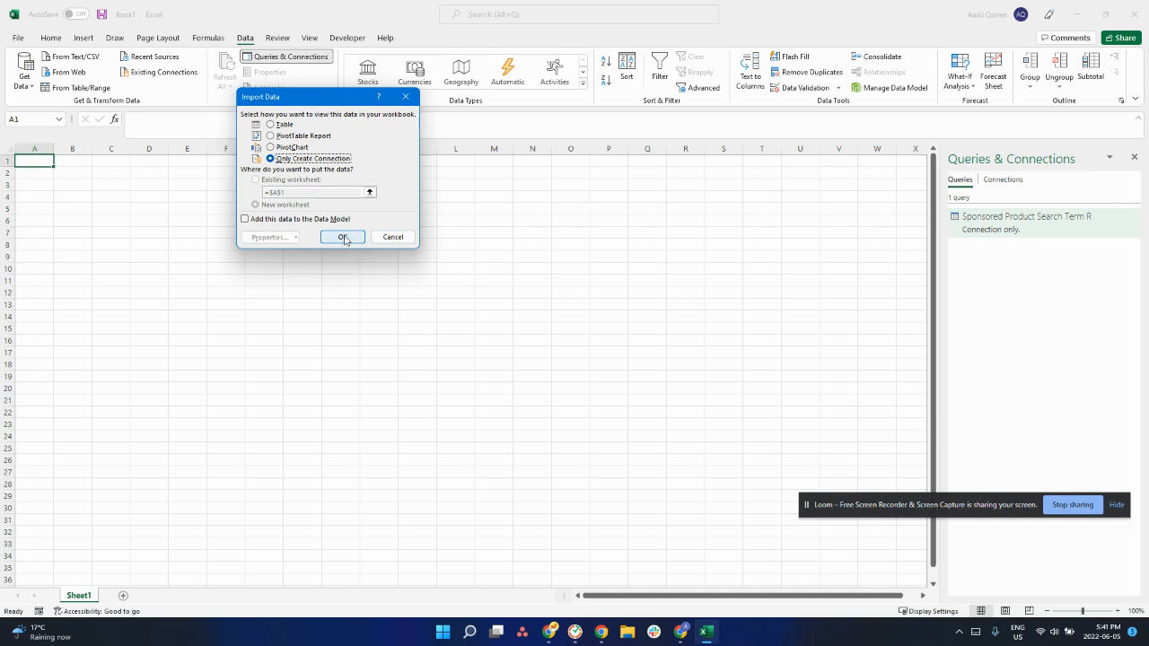
left_click(342, 237)
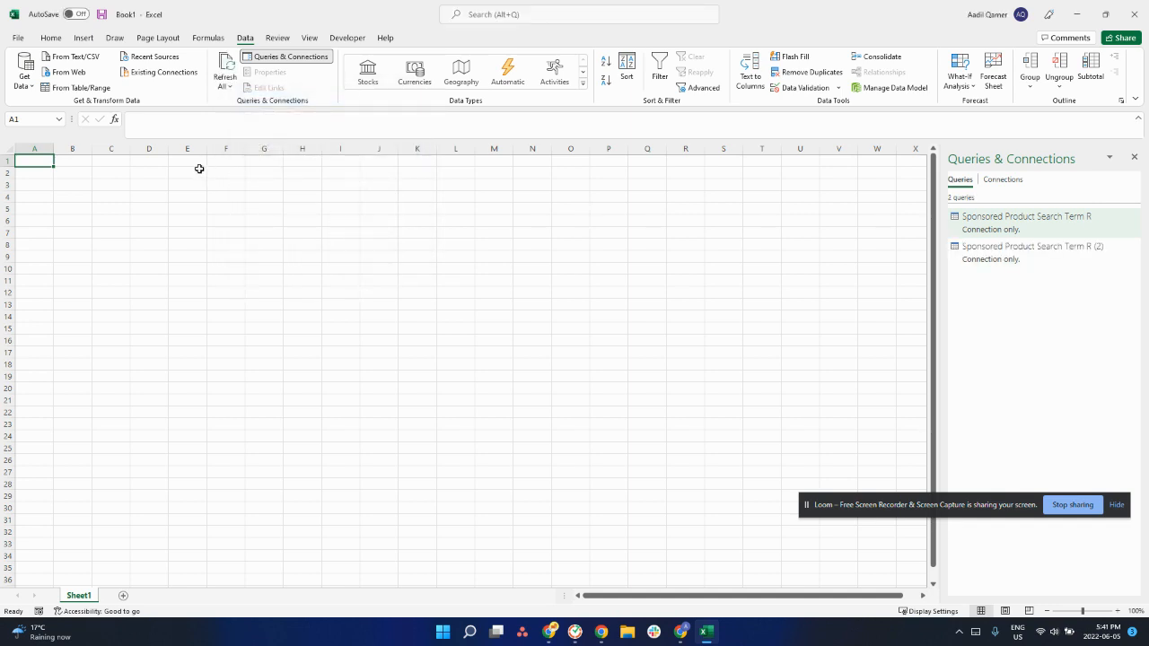
- Import "Sponsored Products Search term report - 2022-06-05T173708.703.xlsx" from the Downloads folder as an Excel workbook data source
left_click(26, 83)
mouse_move(22, 119)
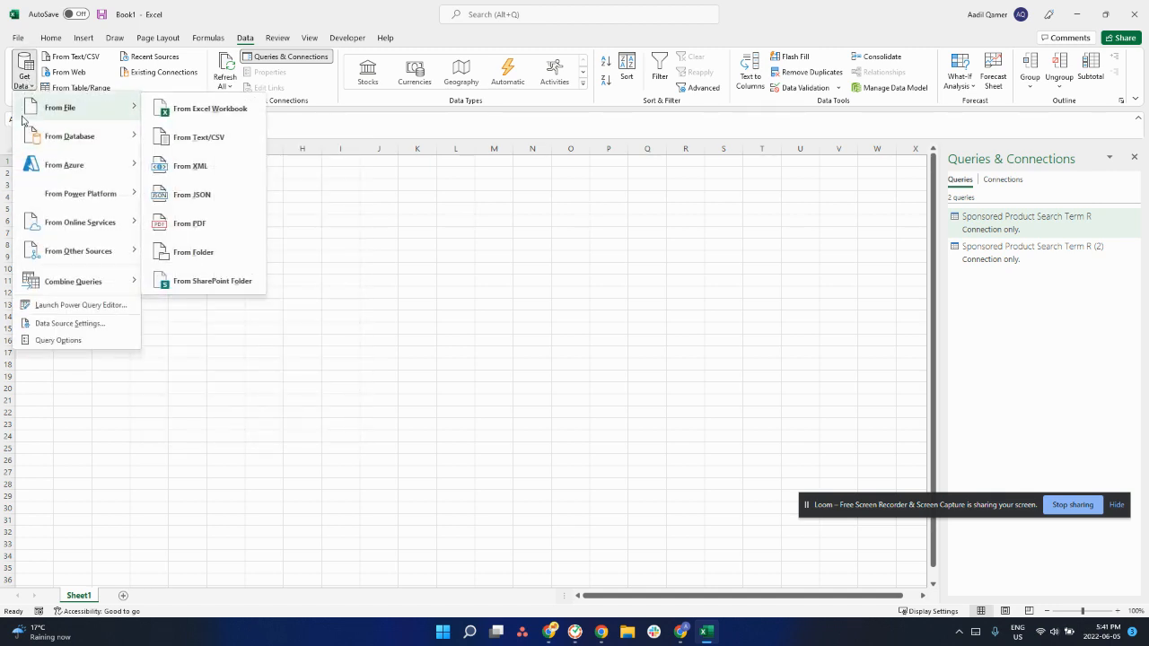
left_click(189, 110)
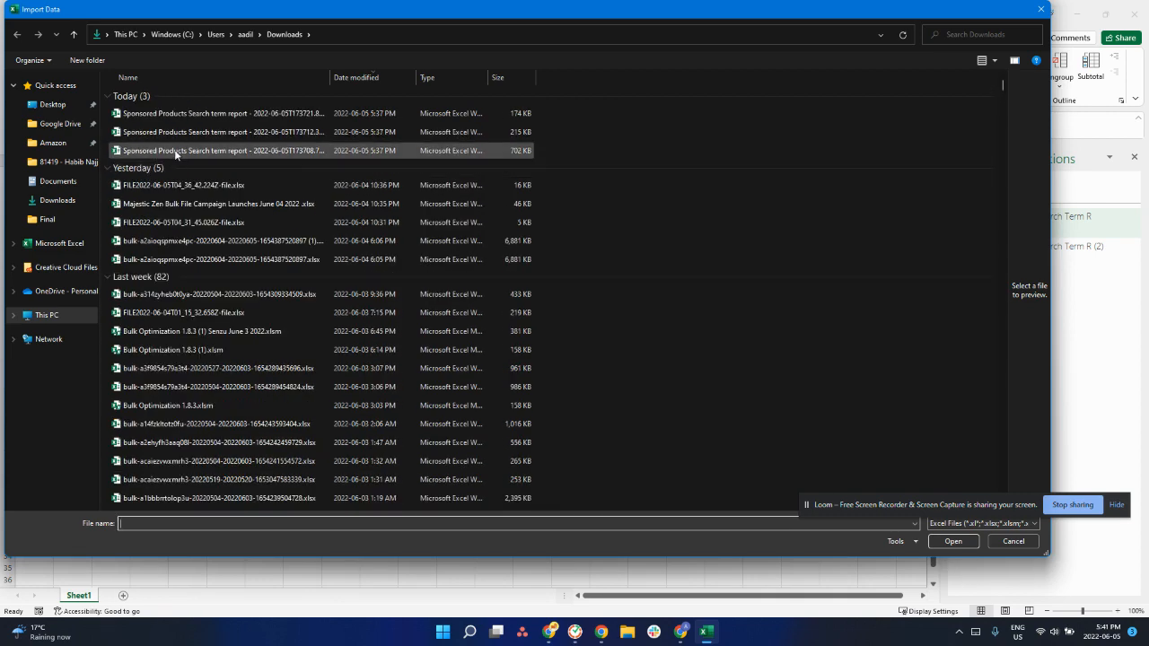
left_click(175, 151)
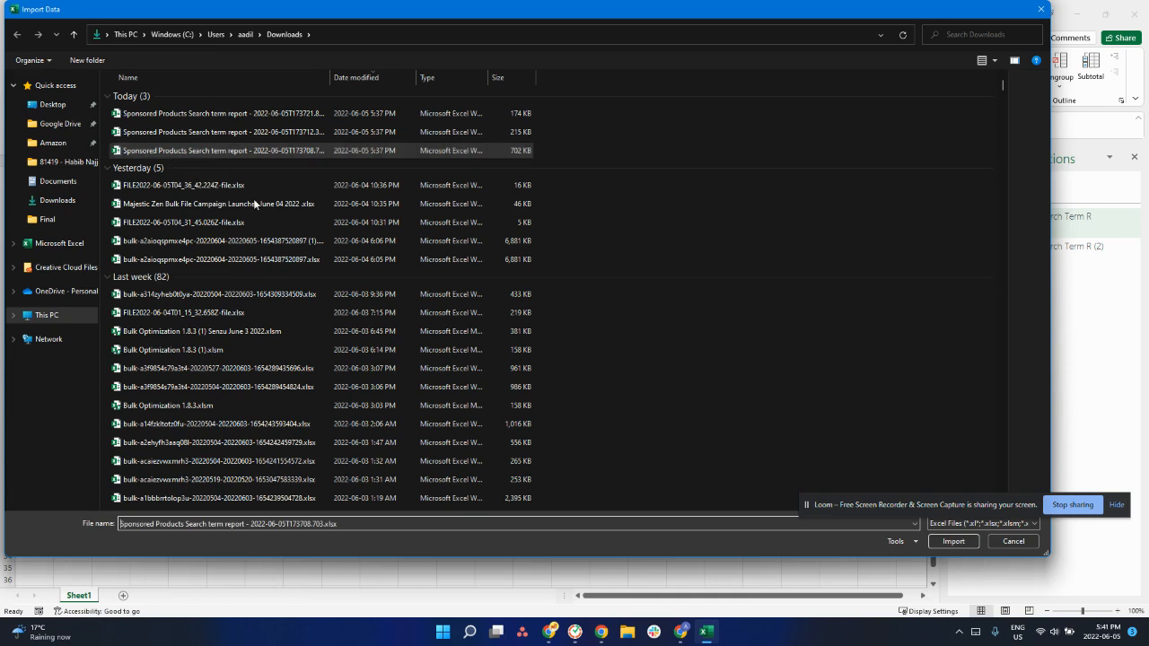
left_click(953, 541)
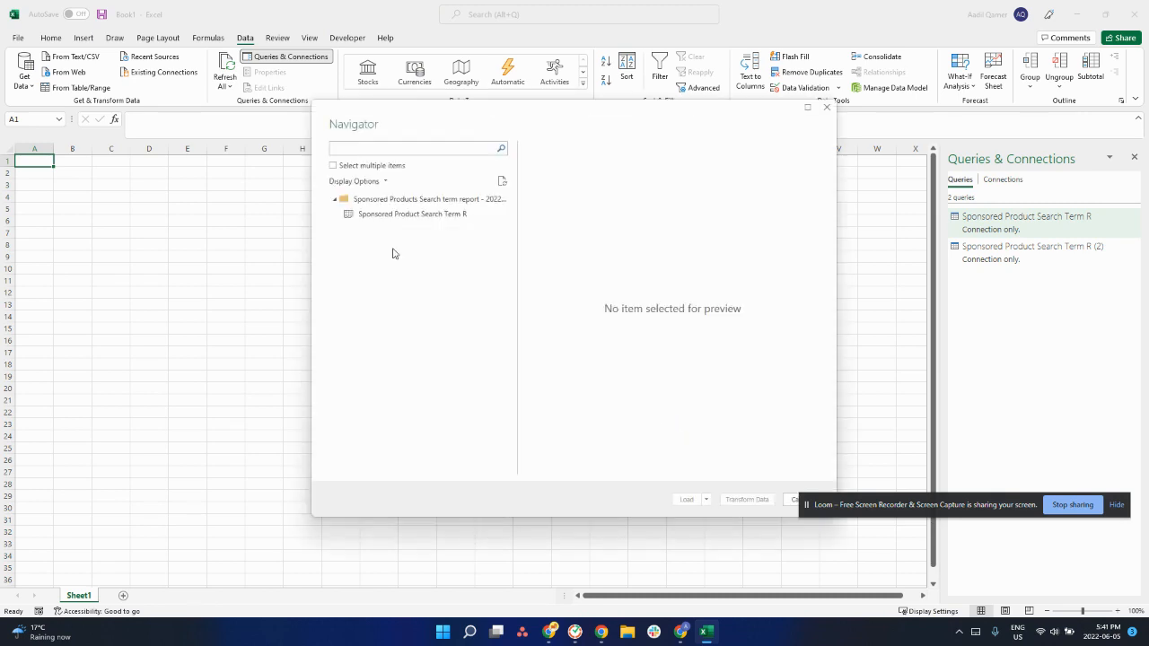
- Load the third report's Sponsored Product Search Term R sheet using the Only Create Connection option
left_click(409, 219)
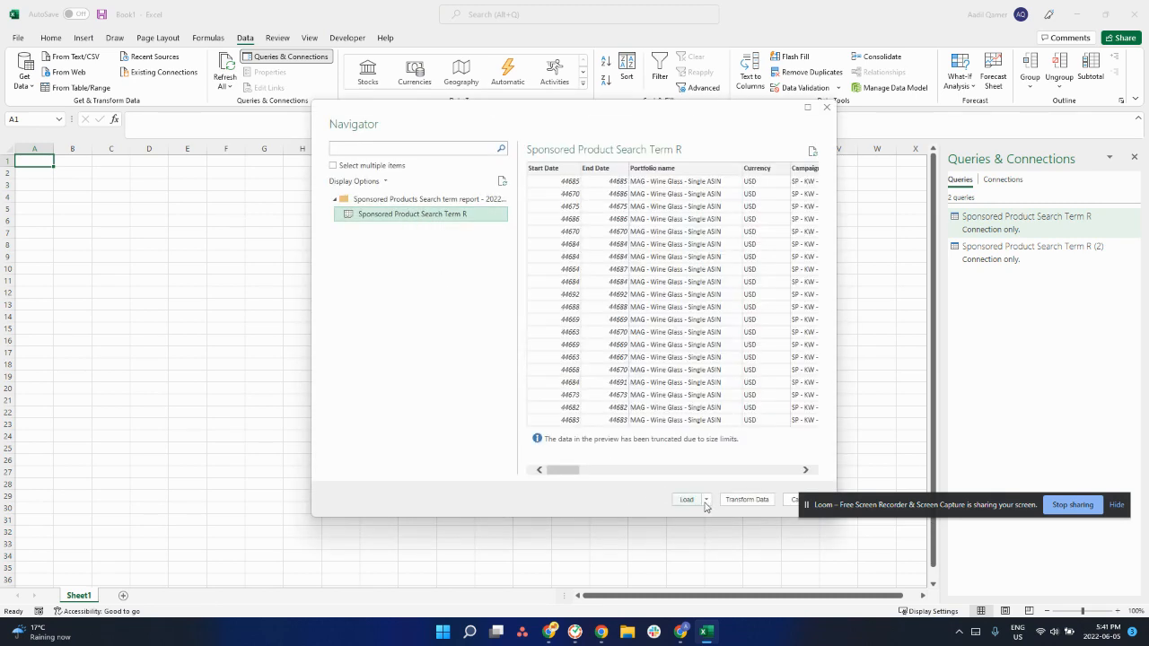
left_click(707, 500)
left_click(725, 529)
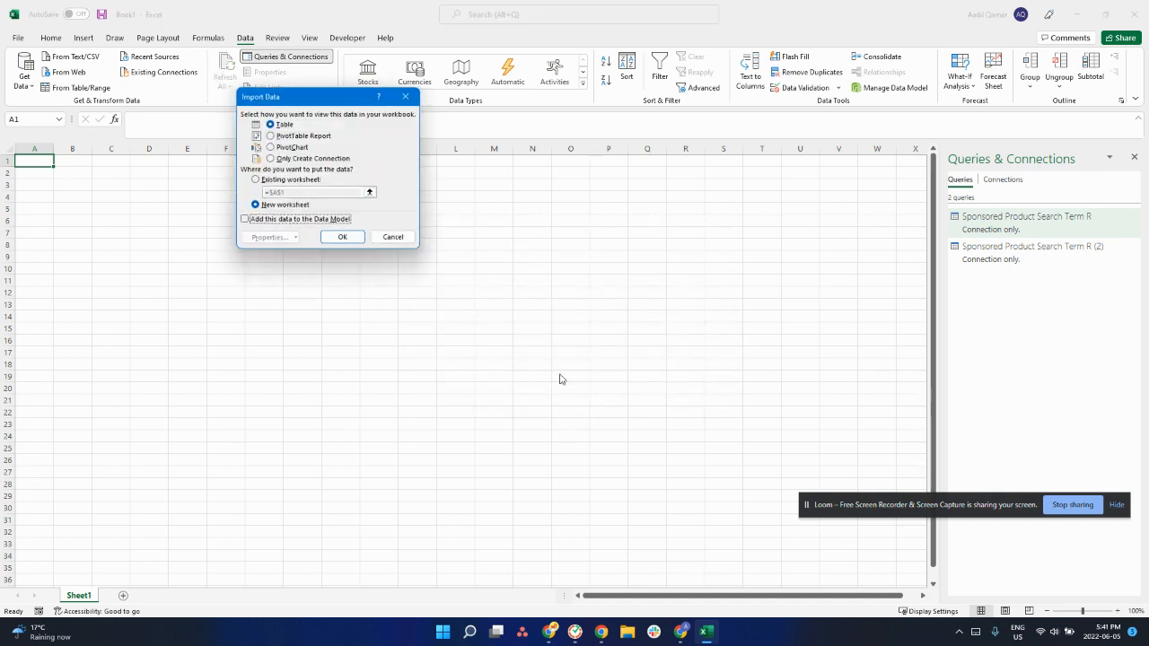
left_click(271, 159)
left_click(342, 237)
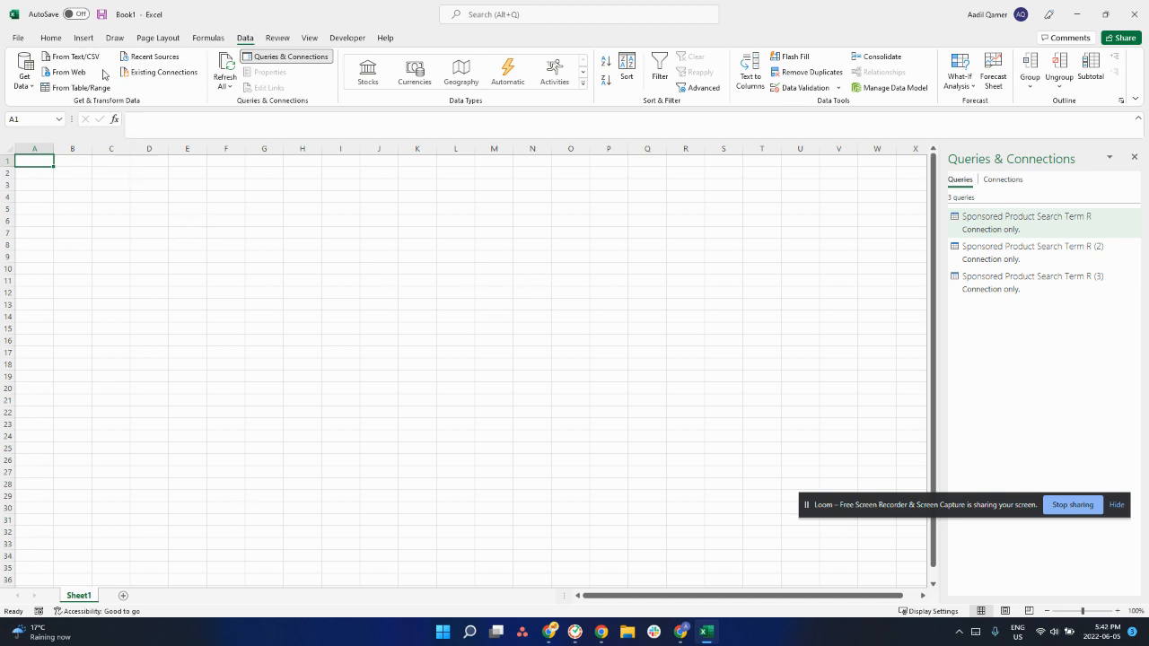
- Append the three Sponsored Product Search Term R queries with the Three or more tables option and load the combined query into the workbook
left_click(24, 78)
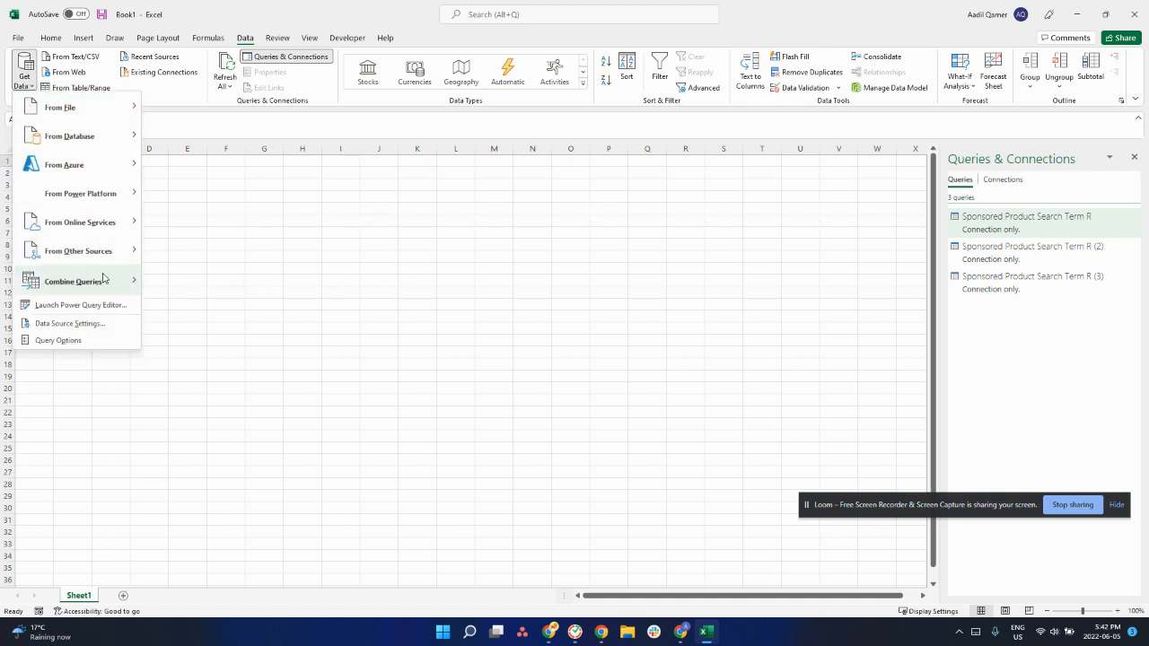
mouse_move(103, 278)
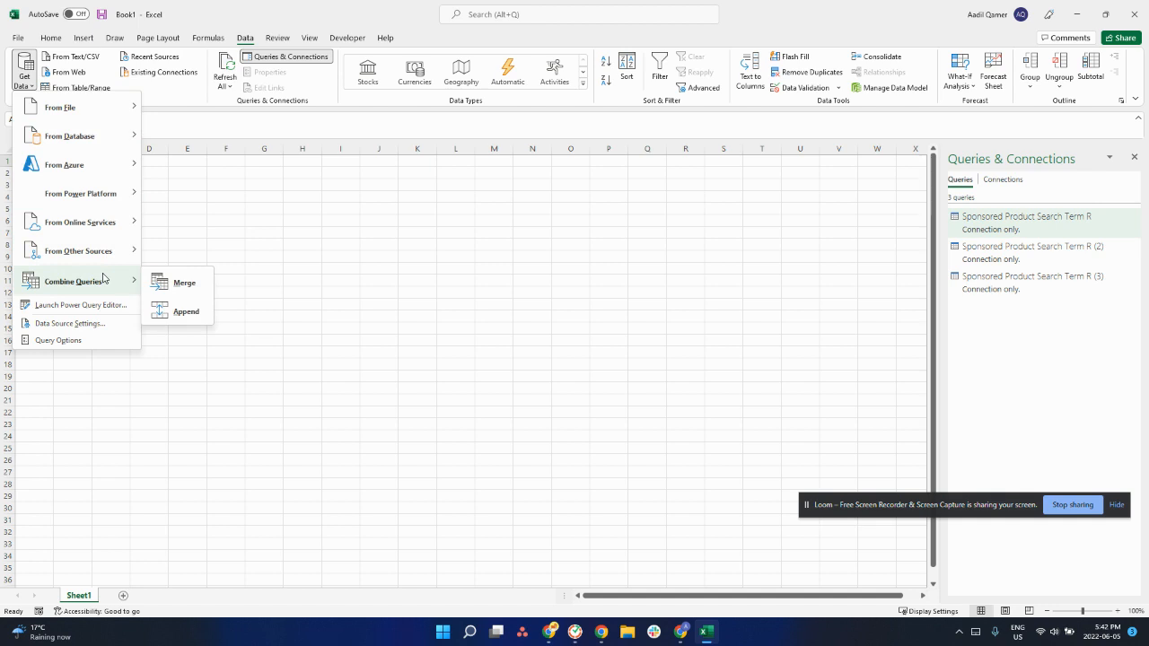
left_click(178, 314)
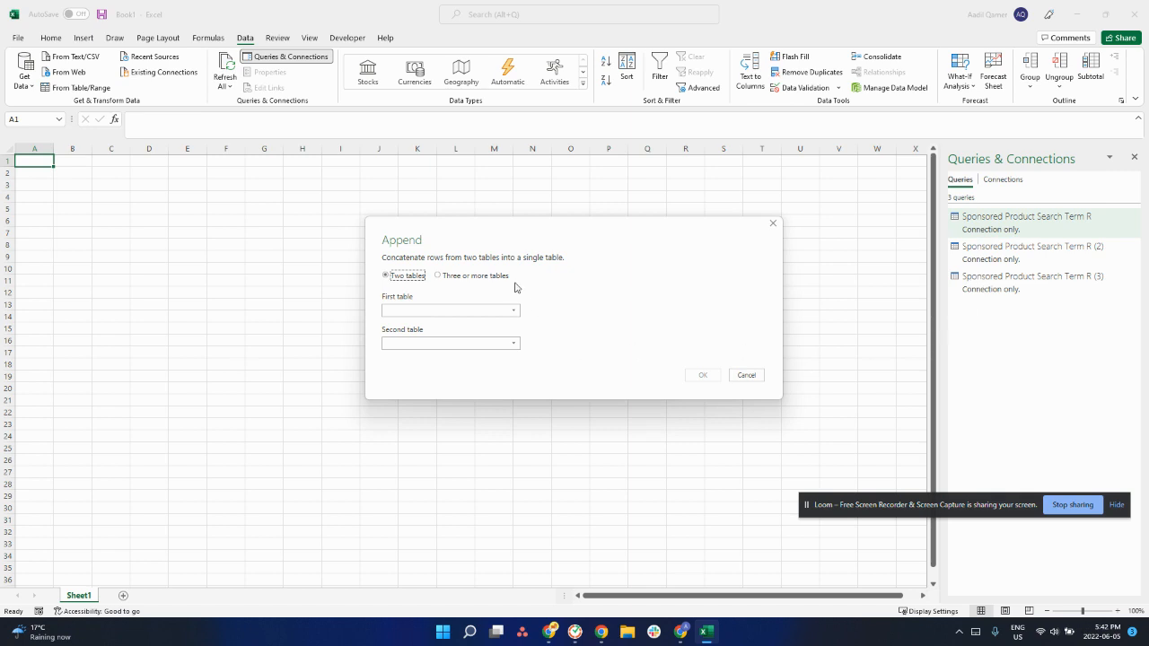
left_click(475, 275)
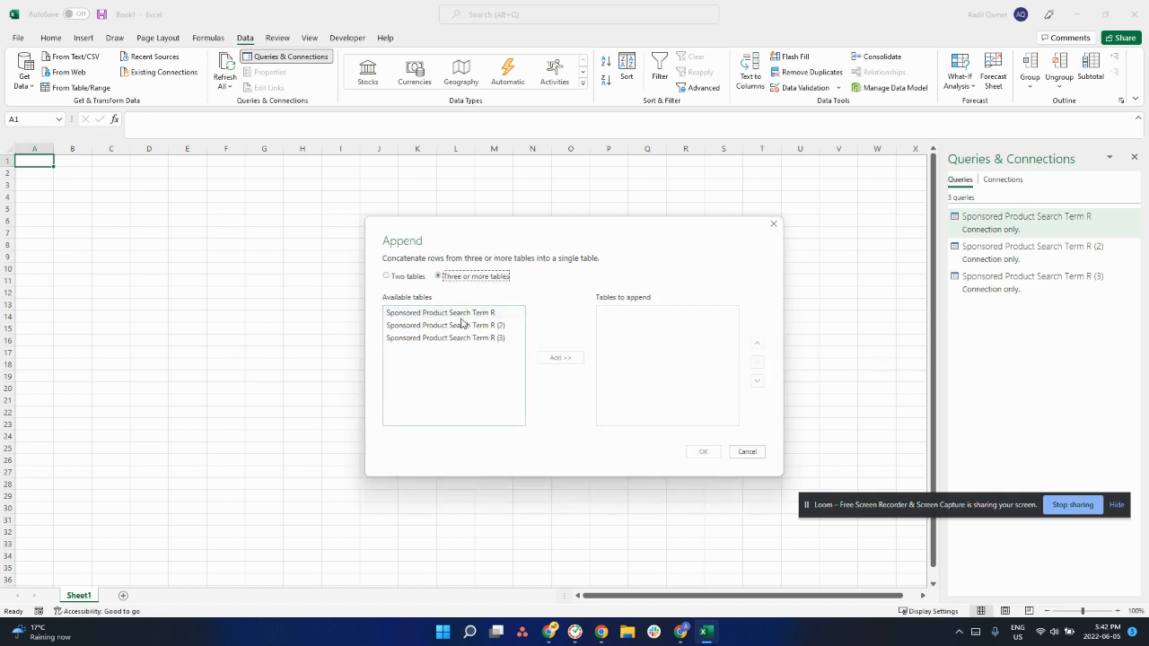
left_click(415, 314)
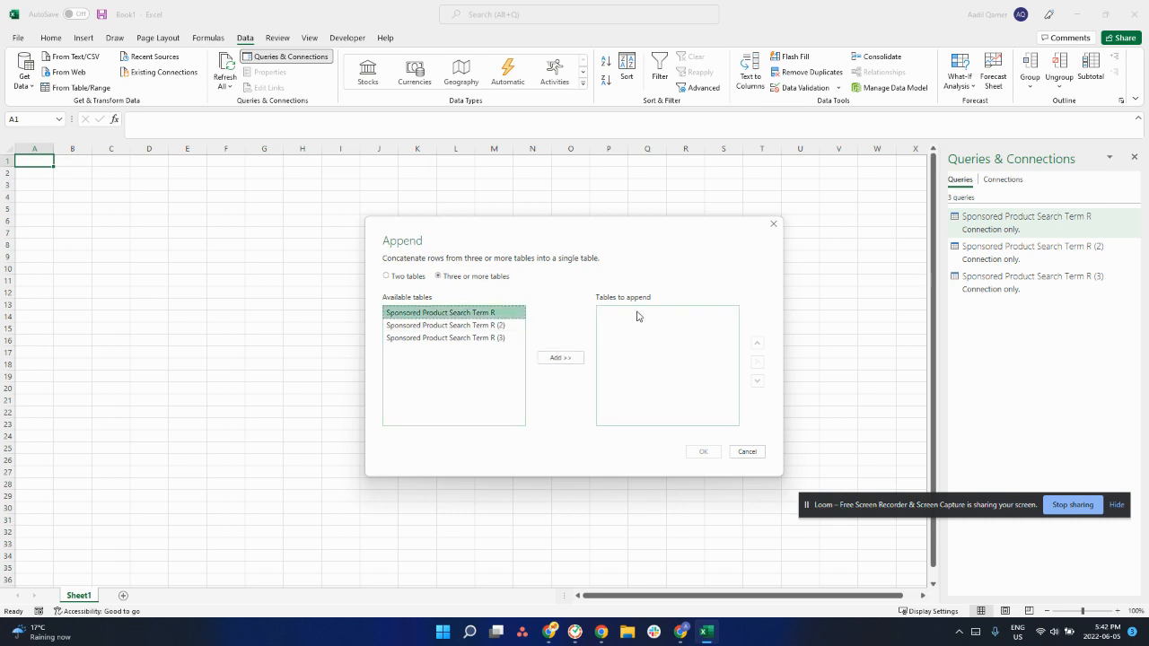
left_click(570, 359)
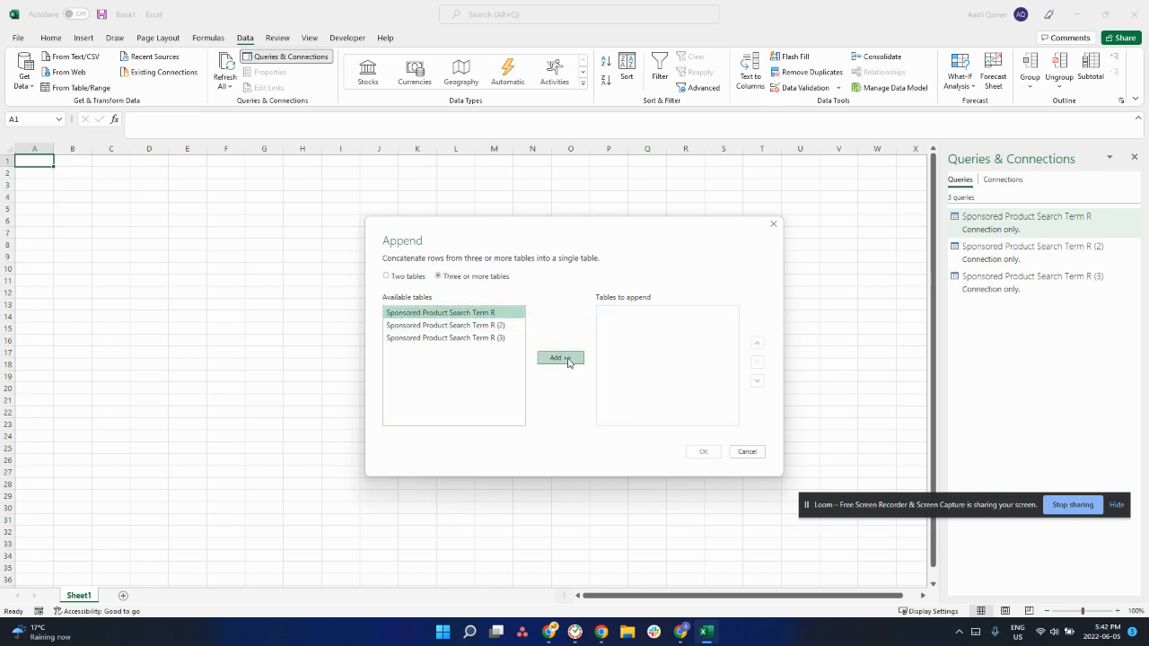
left_click(457, 325)
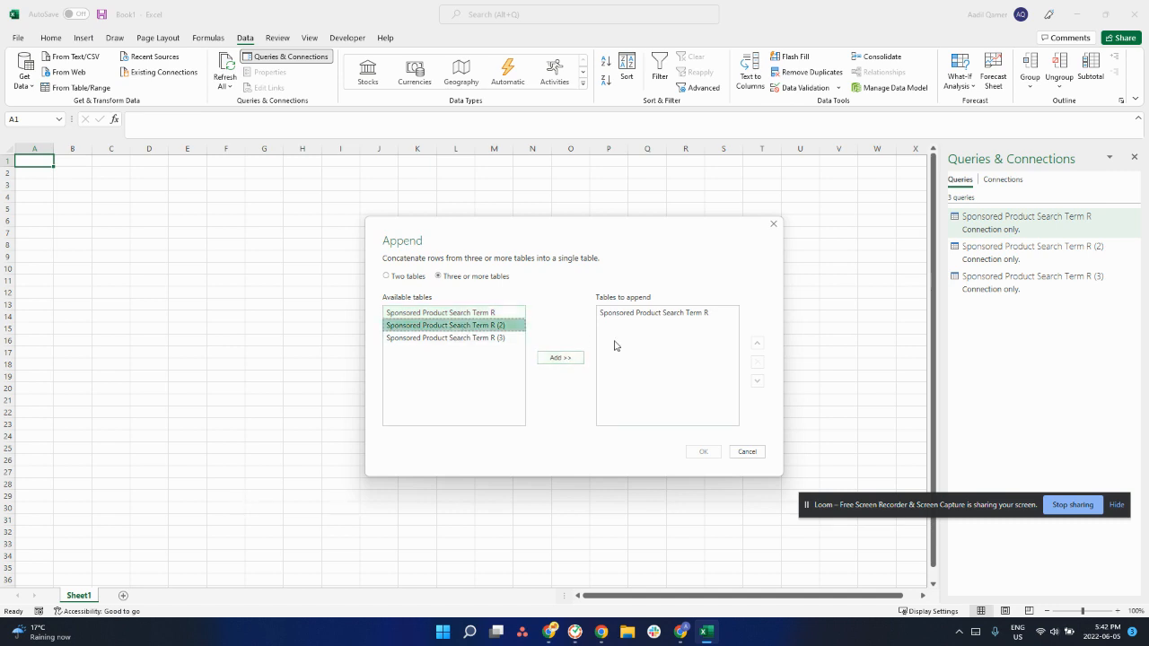
left_click(577, 360)
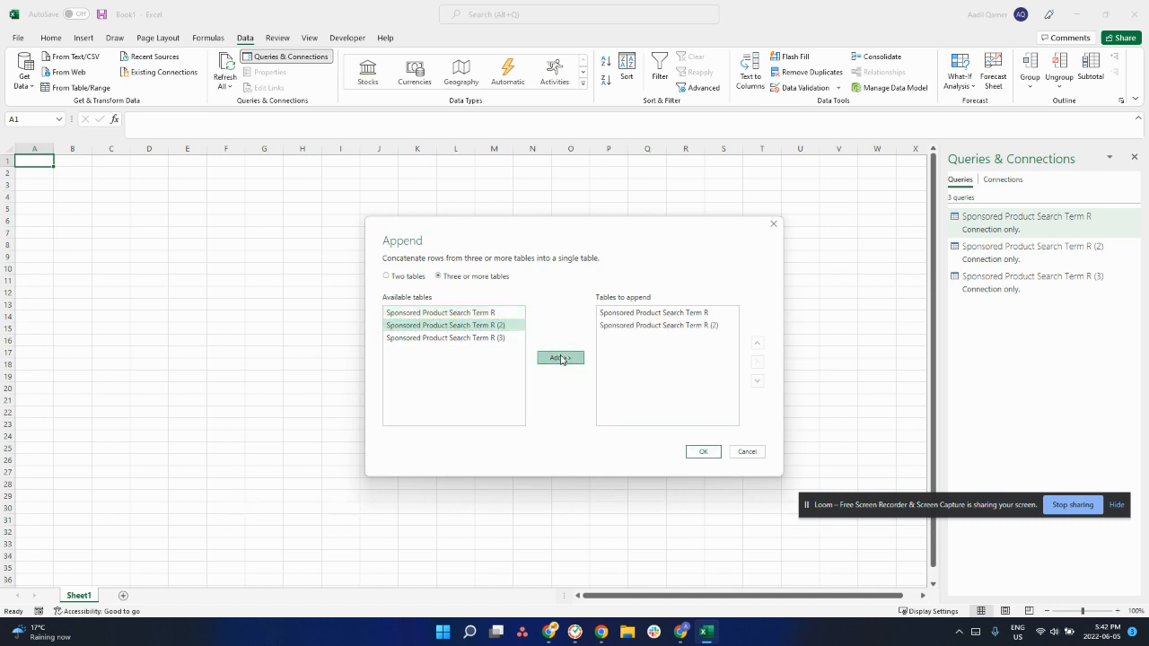
left_click(489, 336)
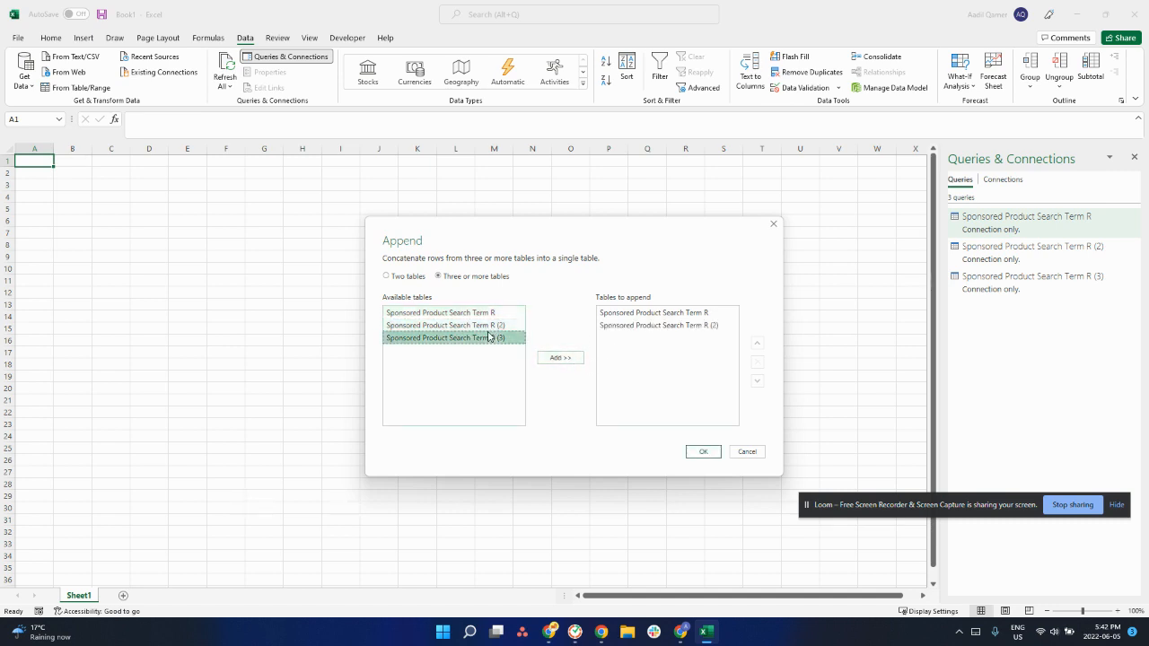
left_click(576, 360)
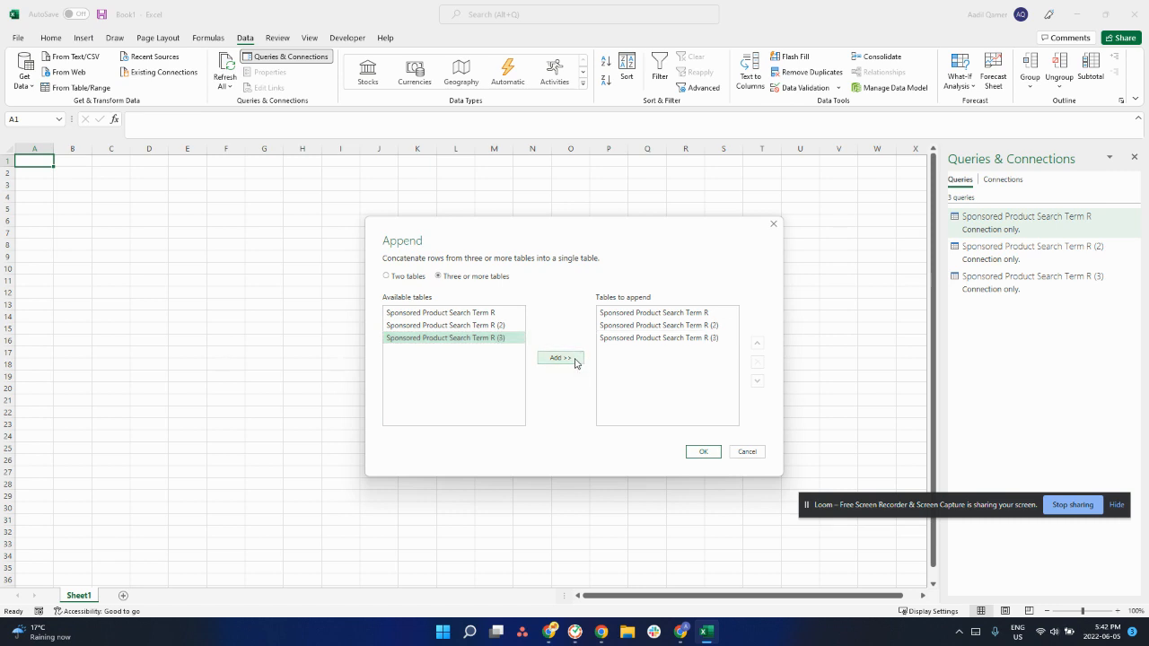
left_click(700, 453)
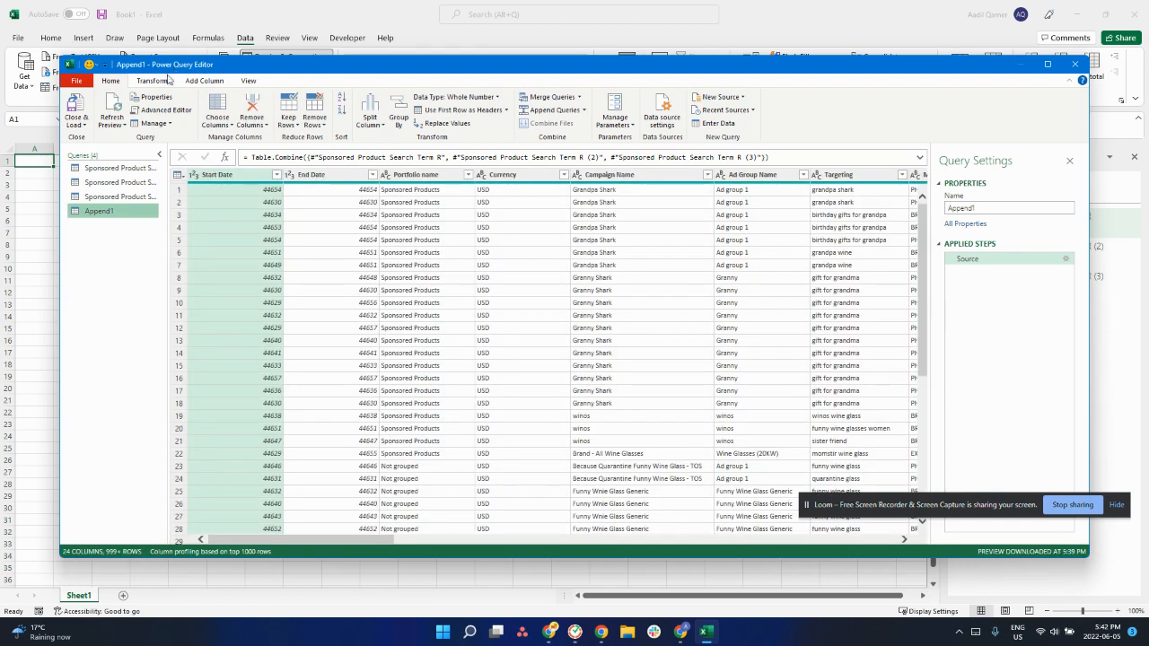
left_click(76, 105)
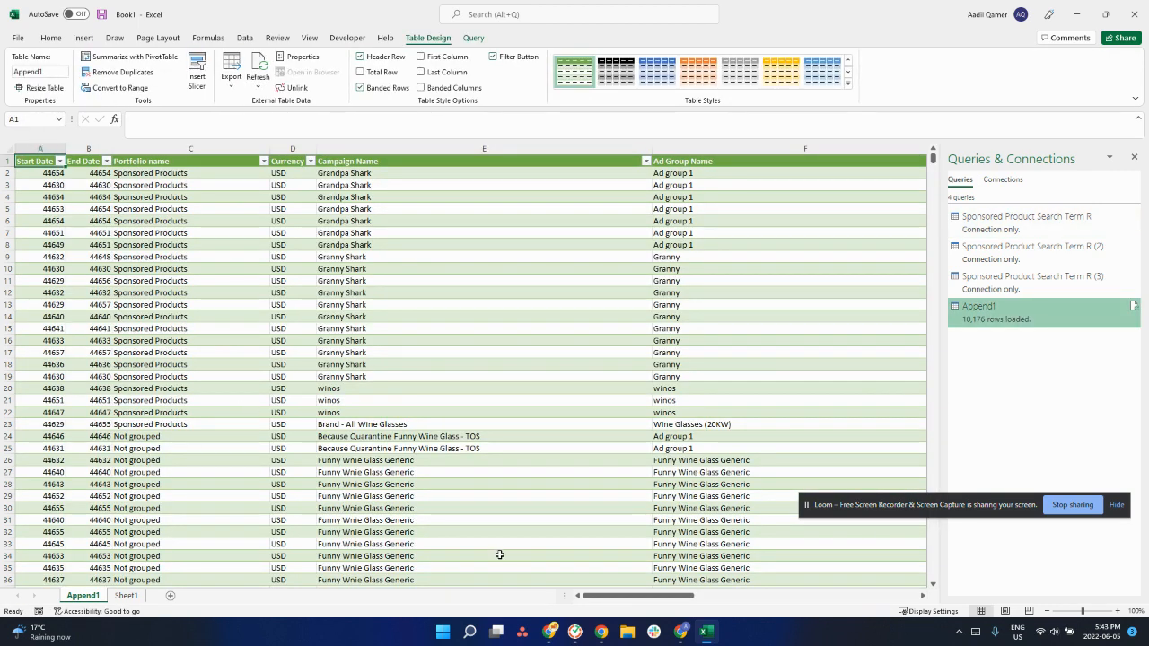
- Examine the rows of the combined search term table and the number of rows loaded by the appended query
left_click_drag(624, 595, 580, 544)
scroll(436, 448, "down", 10)
scroll(436, 448, "down", 20)
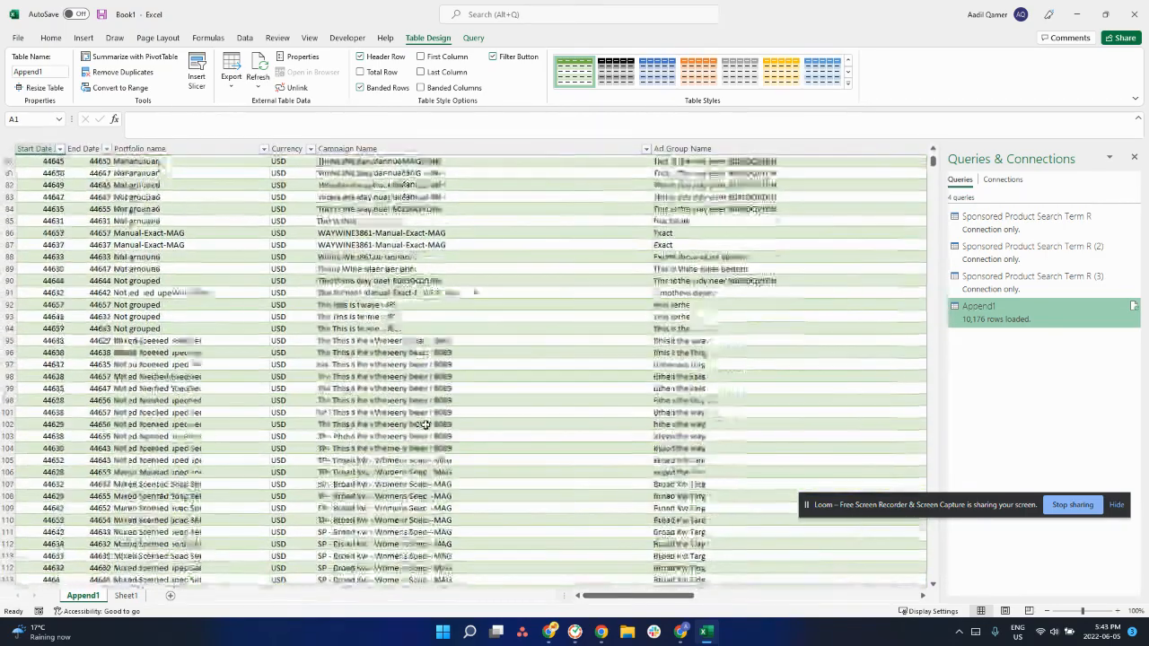
scroll(425, 423, "down", 10)
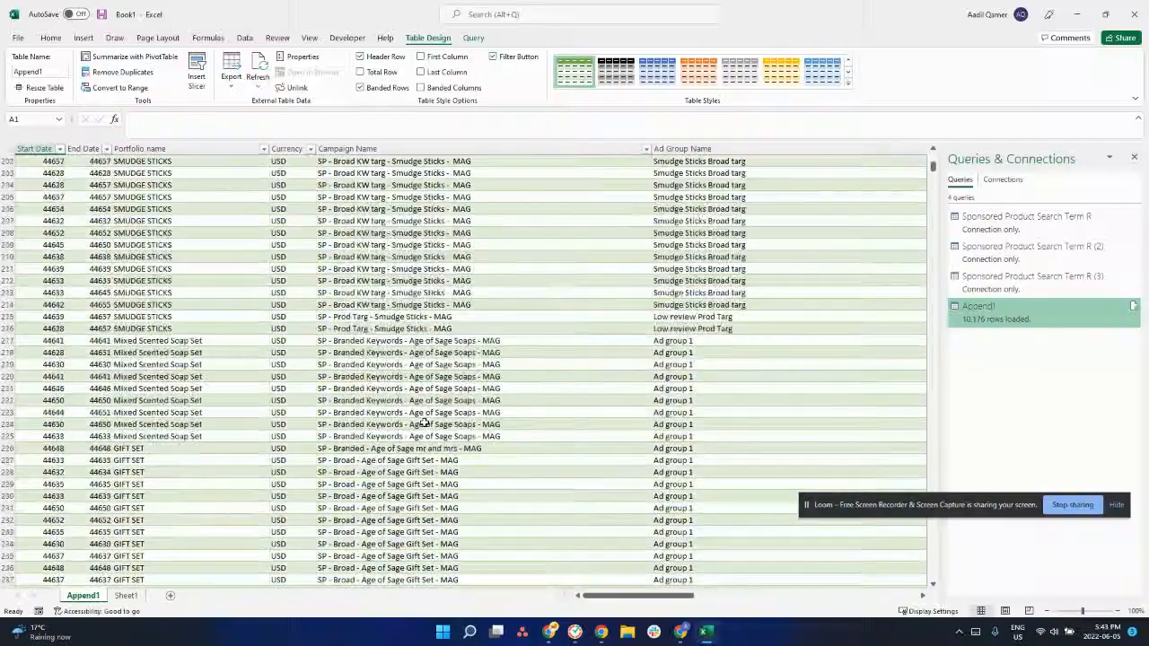
scroll(566, 291, "up", 10)
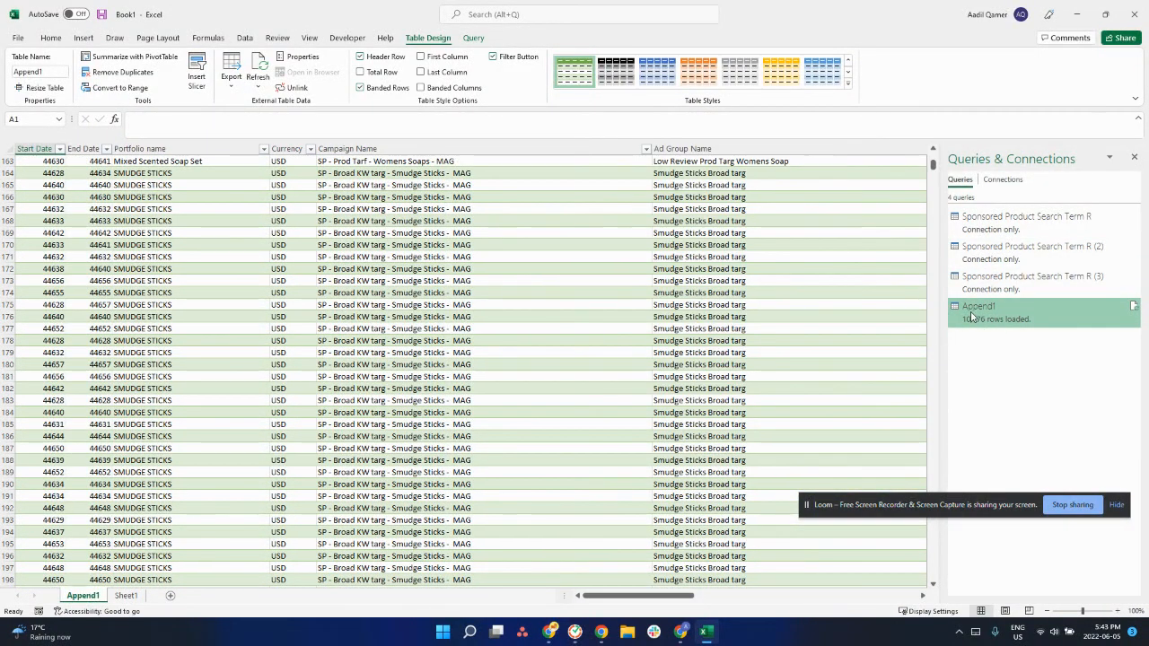
mouse_move(965, 328)
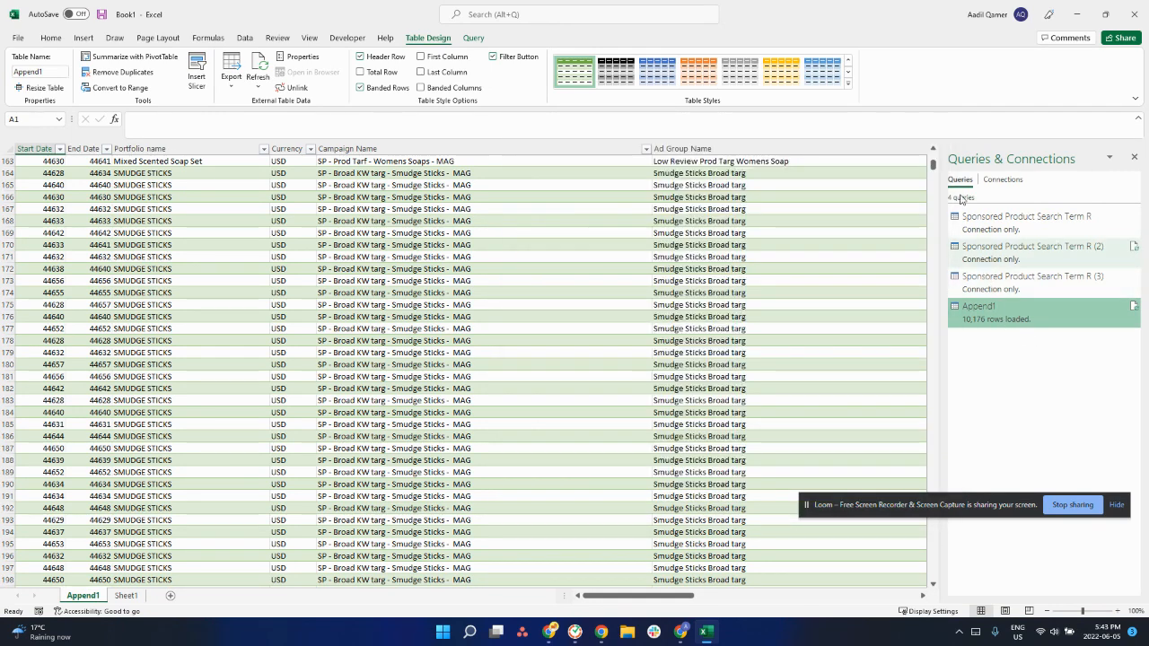
mouse_move(979, 307)
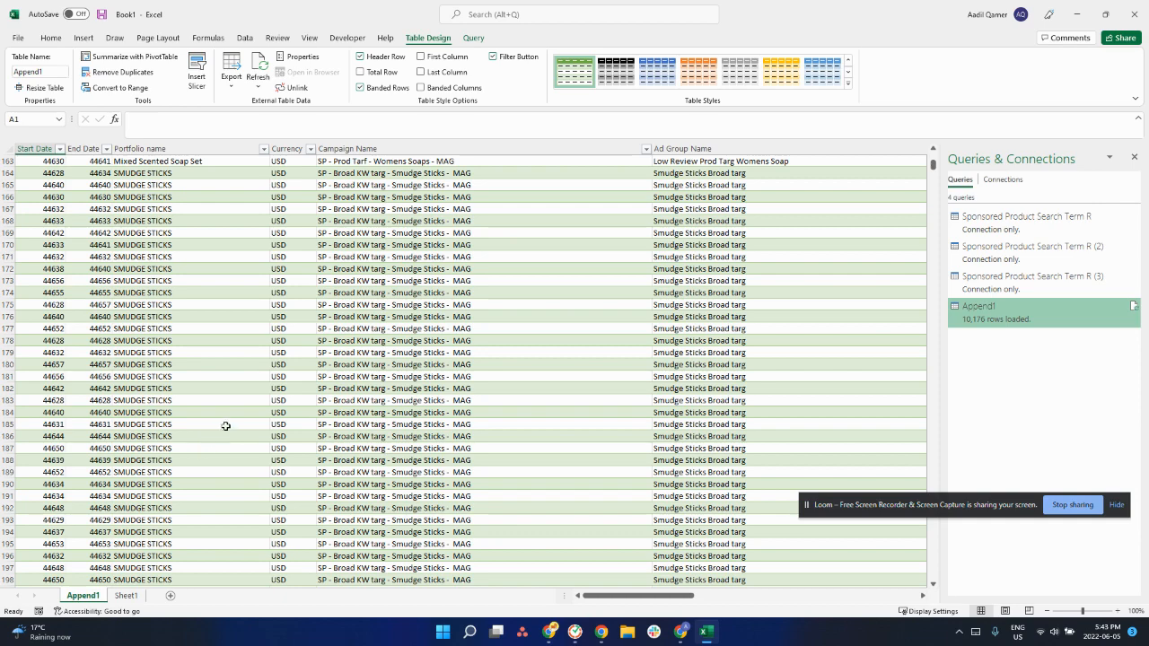
scroll(228, 422, "down", 5)
scroll(228, 422, "up", 20)
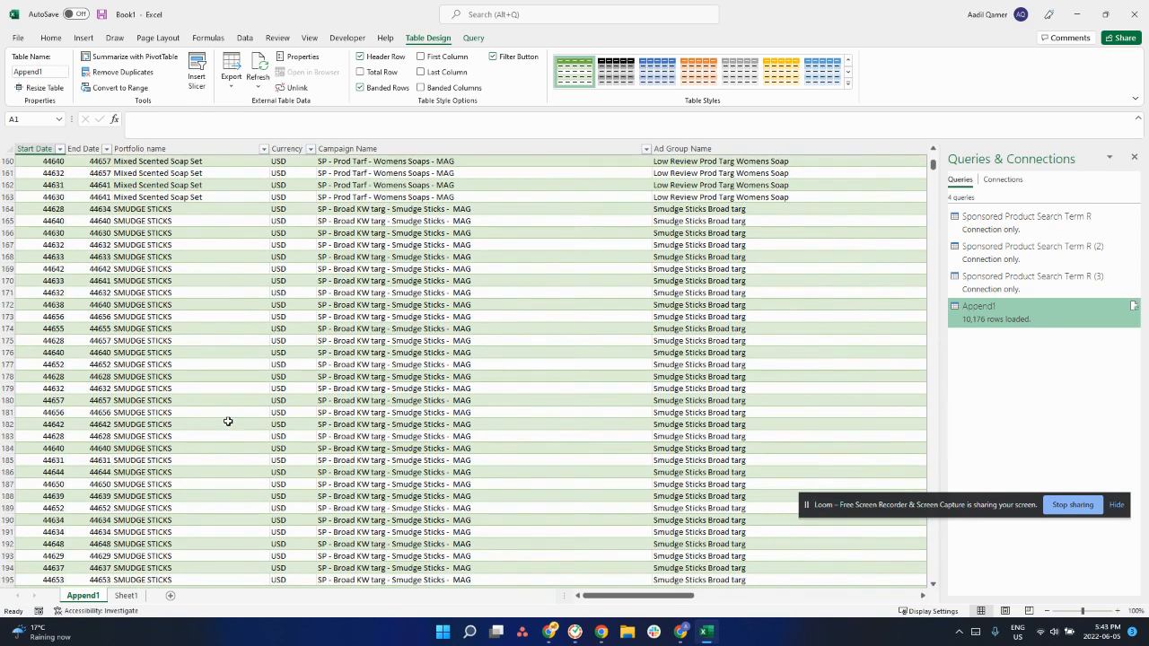
- Insert a PivotTable based on the Append1 table in a new worksheet
scroll(184, 473, "up", 12)
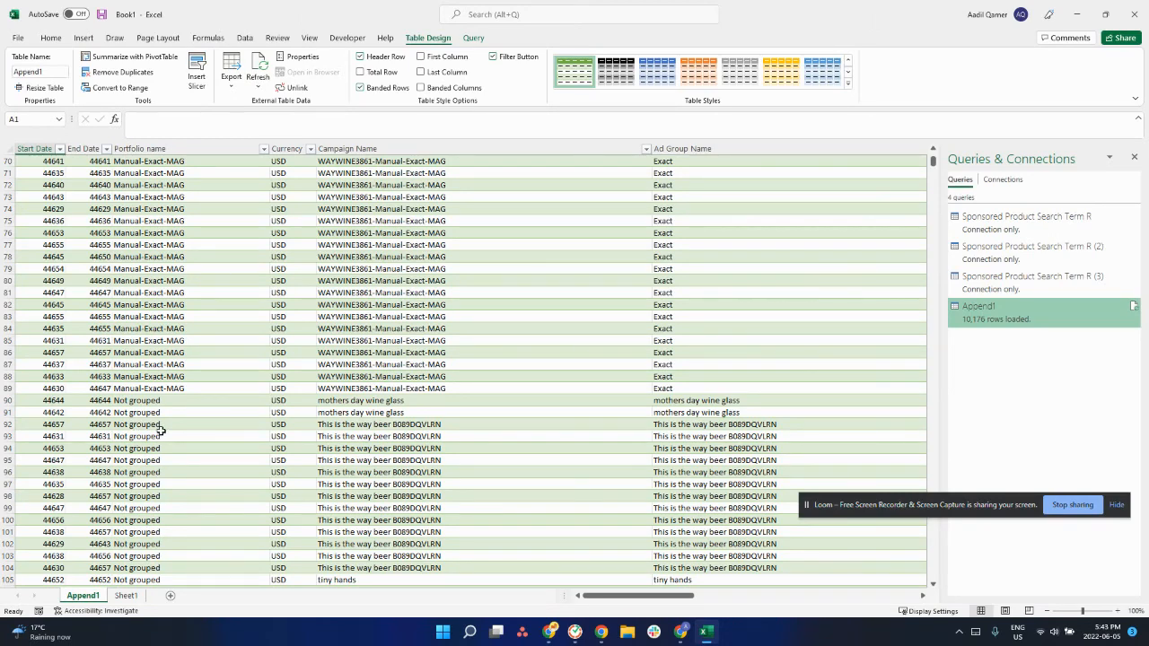
scroll(159, 431, "up", 20)
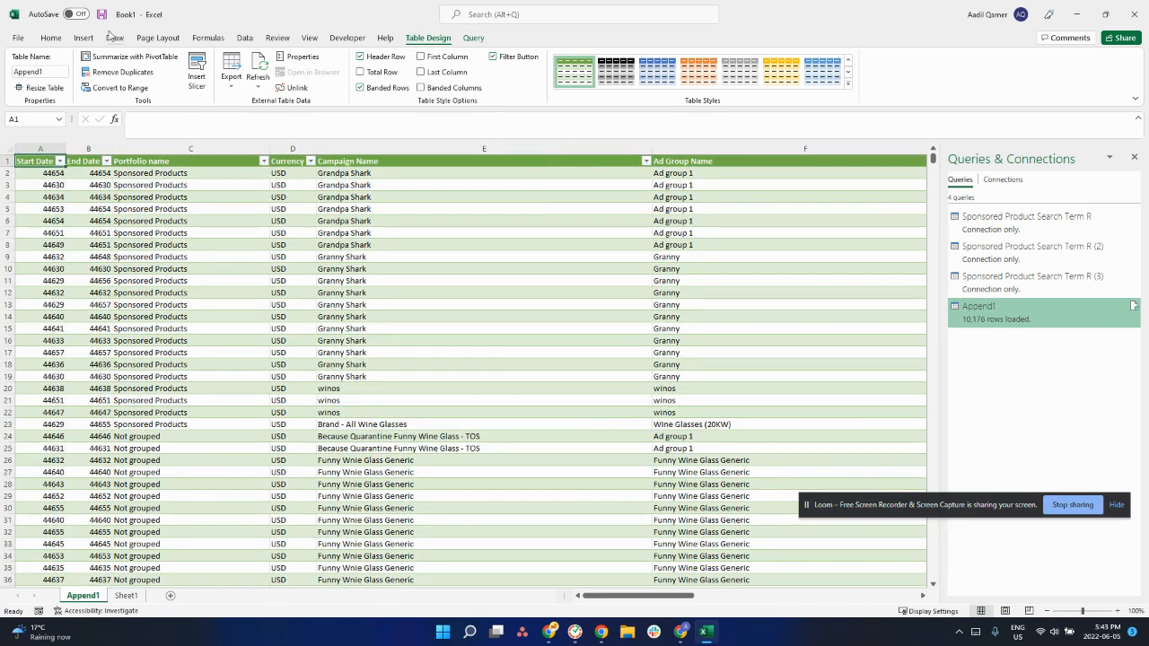
left_click(83, 37)
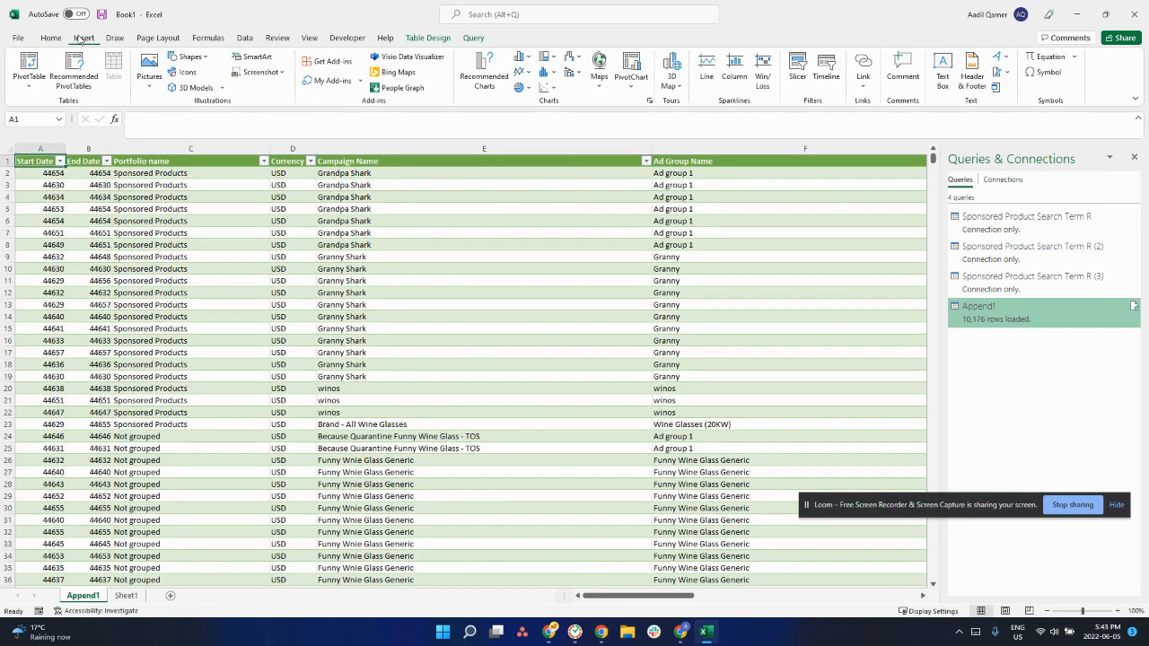
left_click(29, 79)
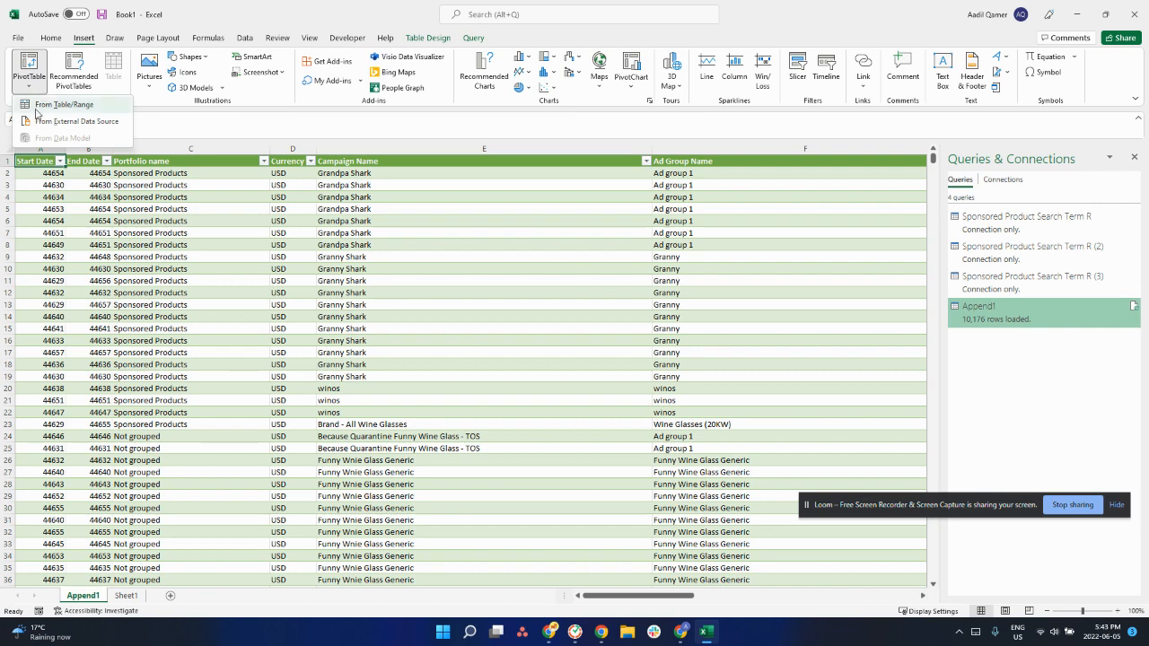
left_click(40, 114)
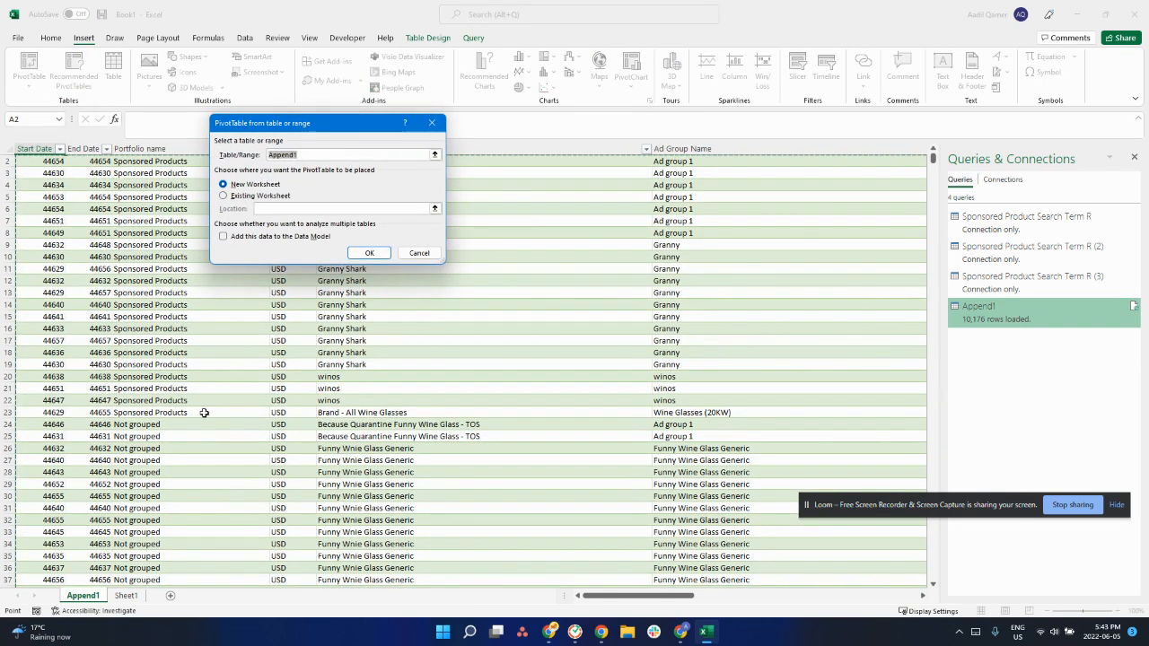
left_click(369, 252)
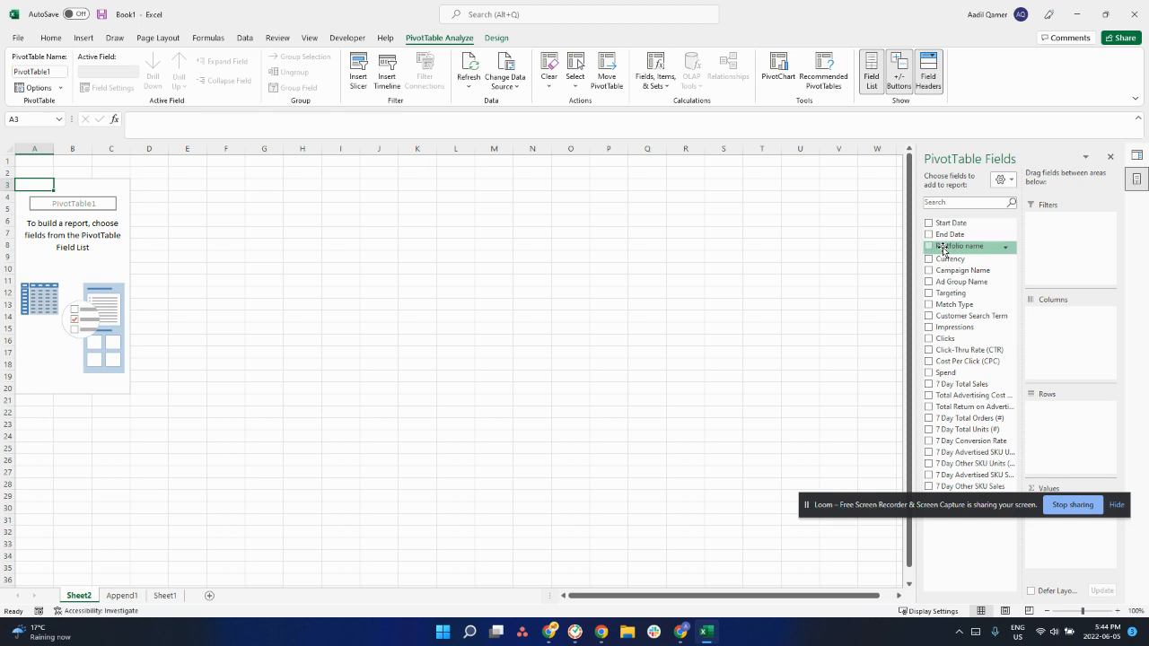
- Add the Match Type field to the PivotTable as a report filter
left_click_drag(872, 511, 481, 595)
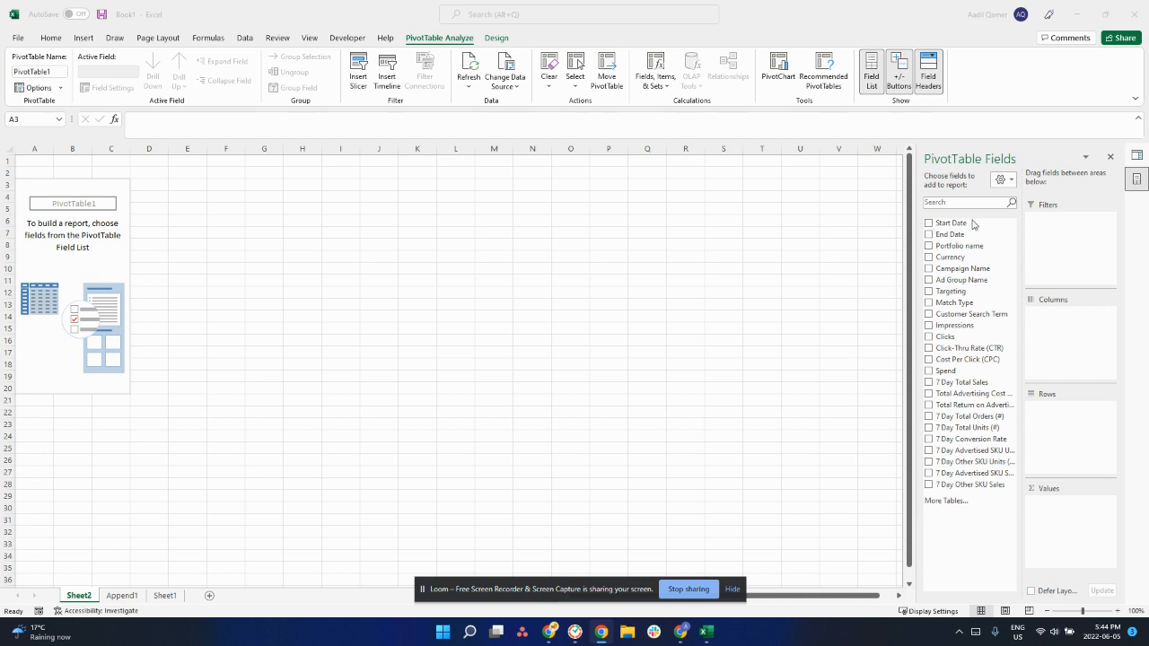
left_click(929, 292)
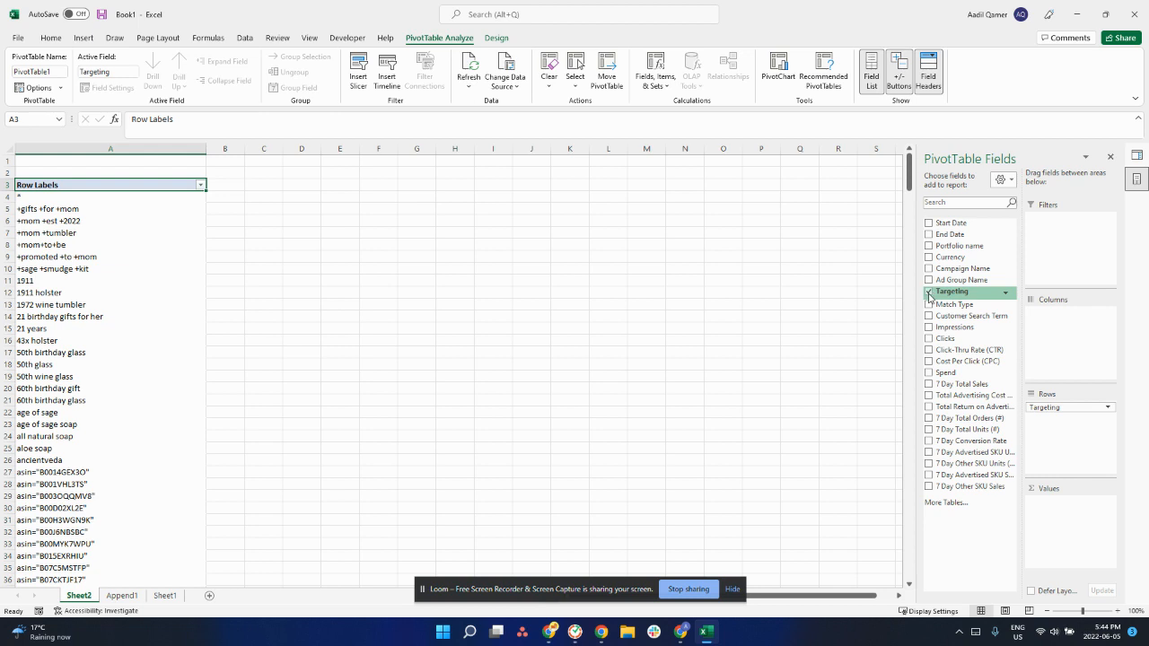
left_click_drag(954, 292, 930, 295)
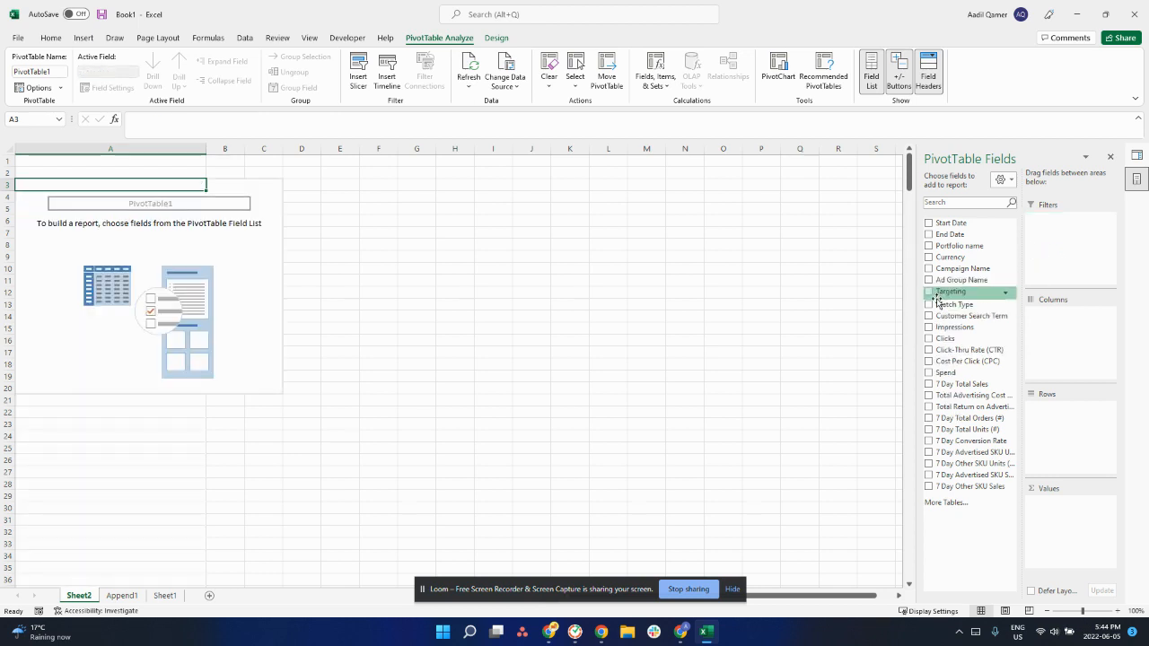
left_click(929, 304)
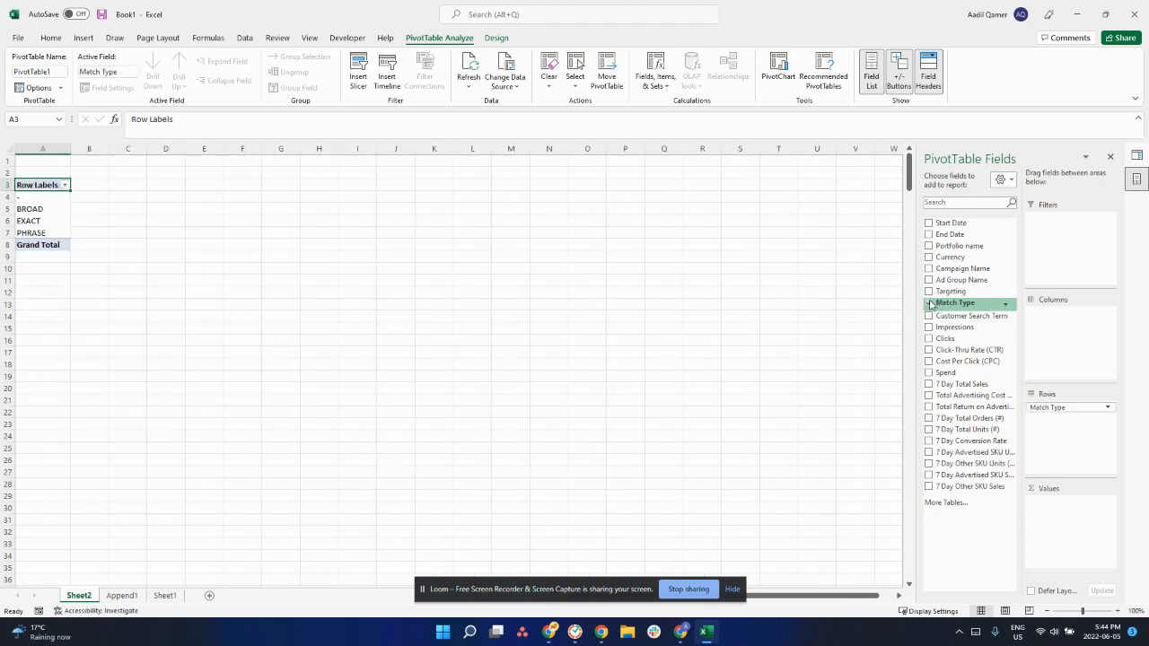
left_click_drag(958, 303, 1063, 233)
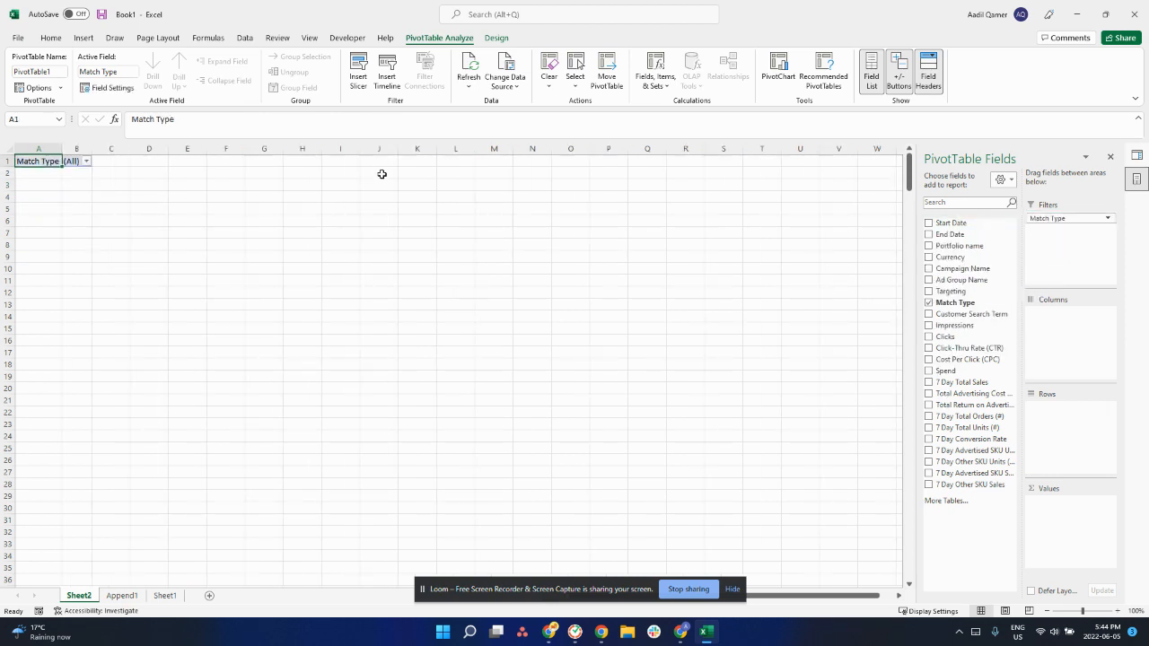
left_click(86, 160)
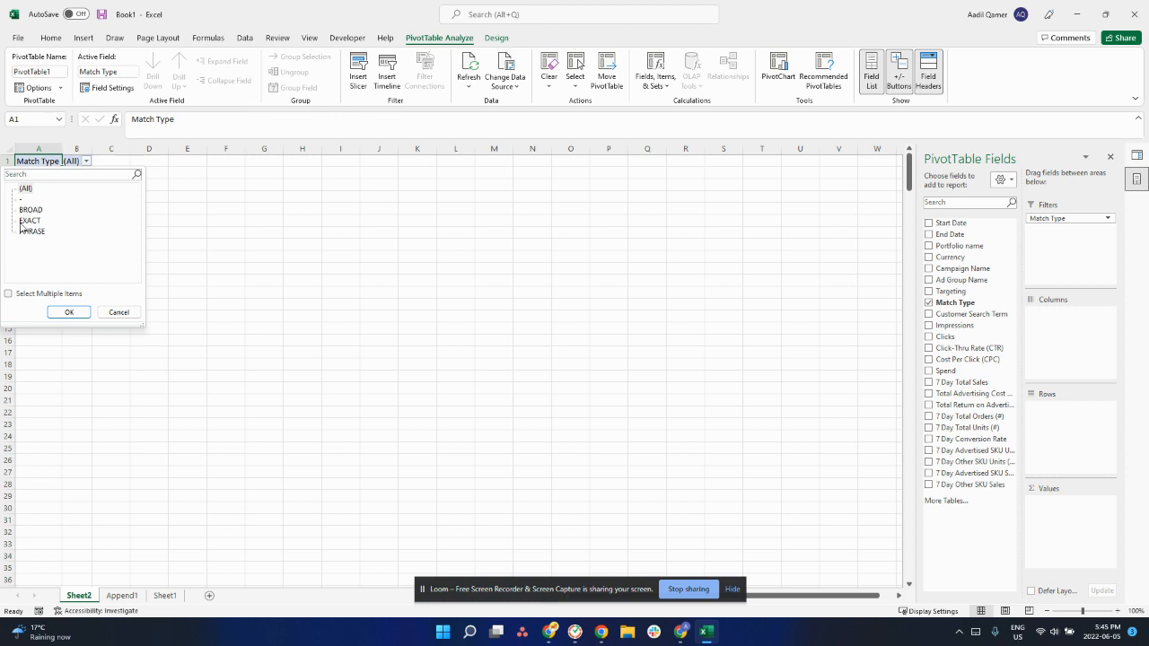
left_click(34, 295)
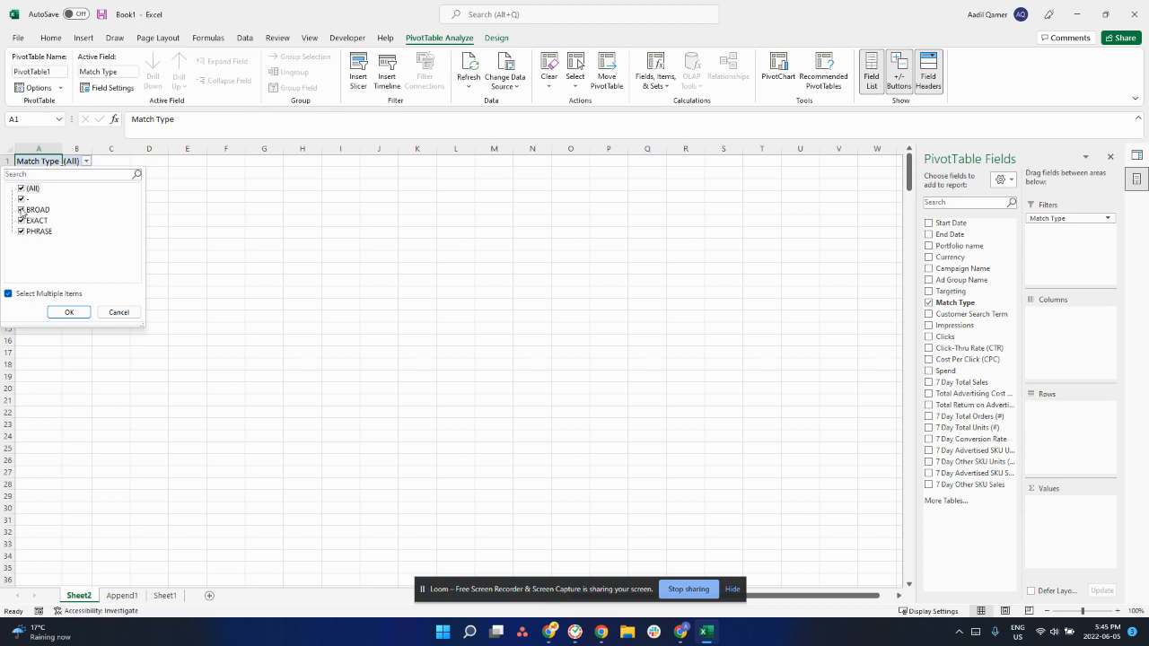
left_click(21, 187)
left_click(21, 198)
left_click(21, 209)
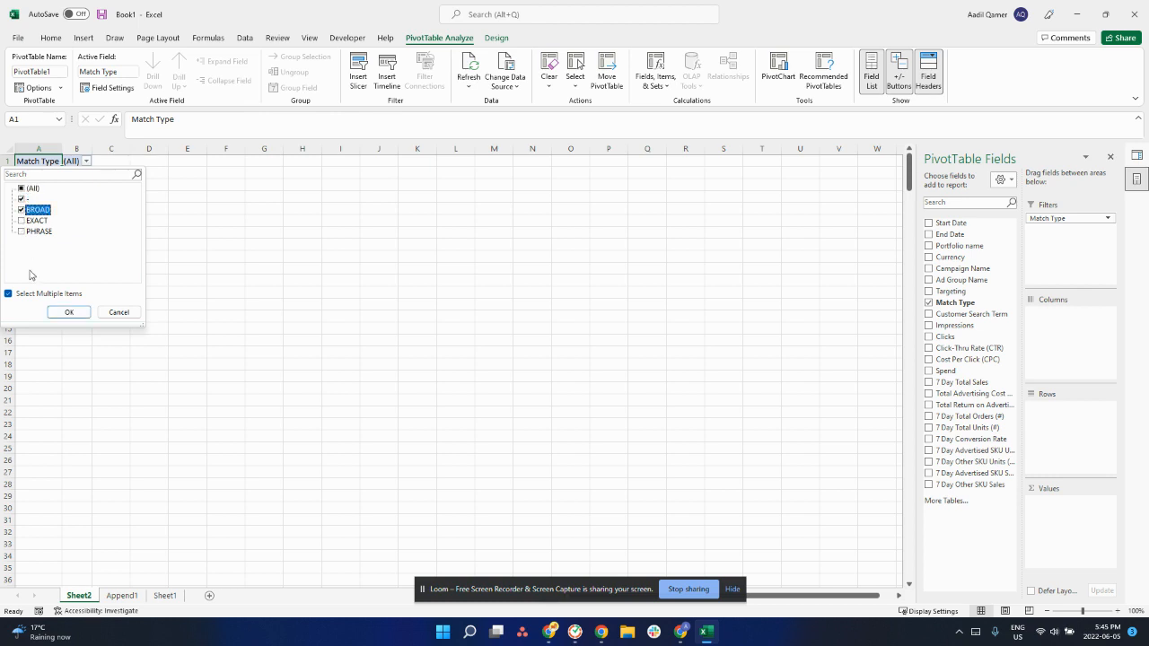
left_click(132, 313)
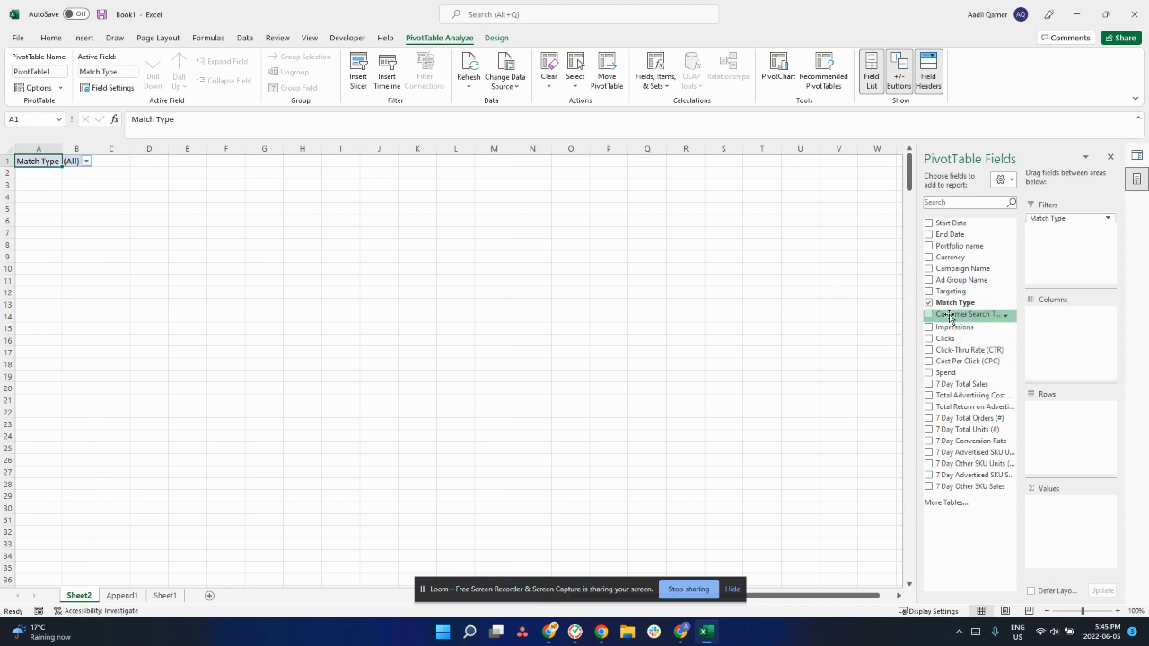
- Place Customer Search Term in the PivotTable's rows and rename the Row Labels header to "Customer Search Term"
left_click_drag(951, 317, 1068, 312)
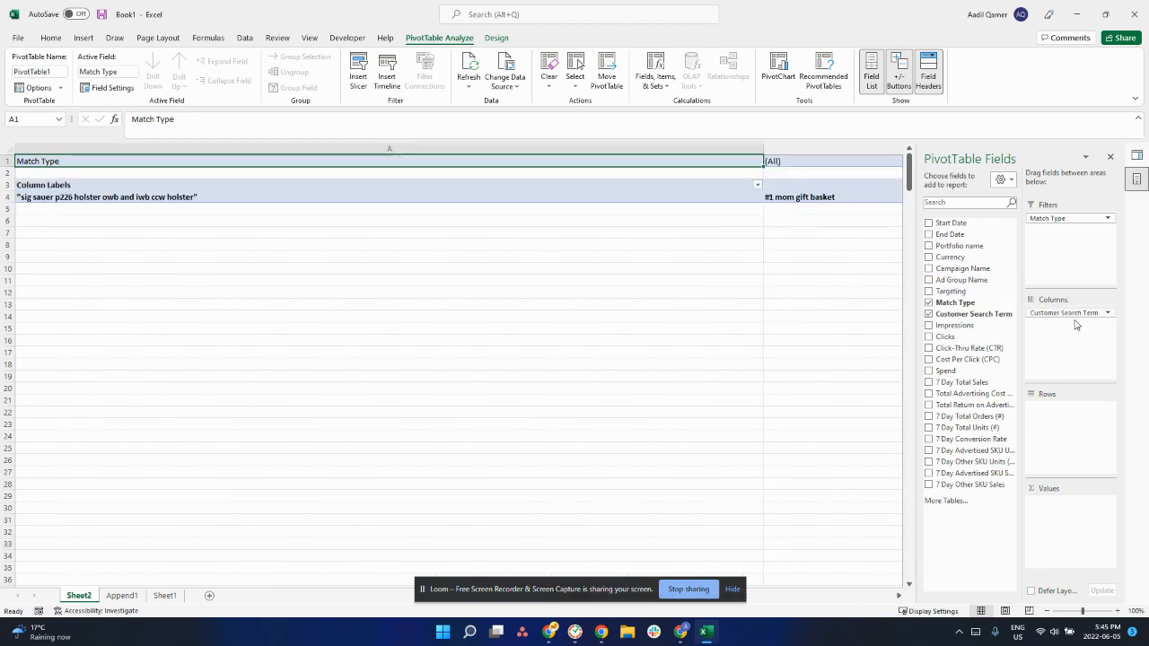
left_click_drag(1067, 312, 1065, 420)
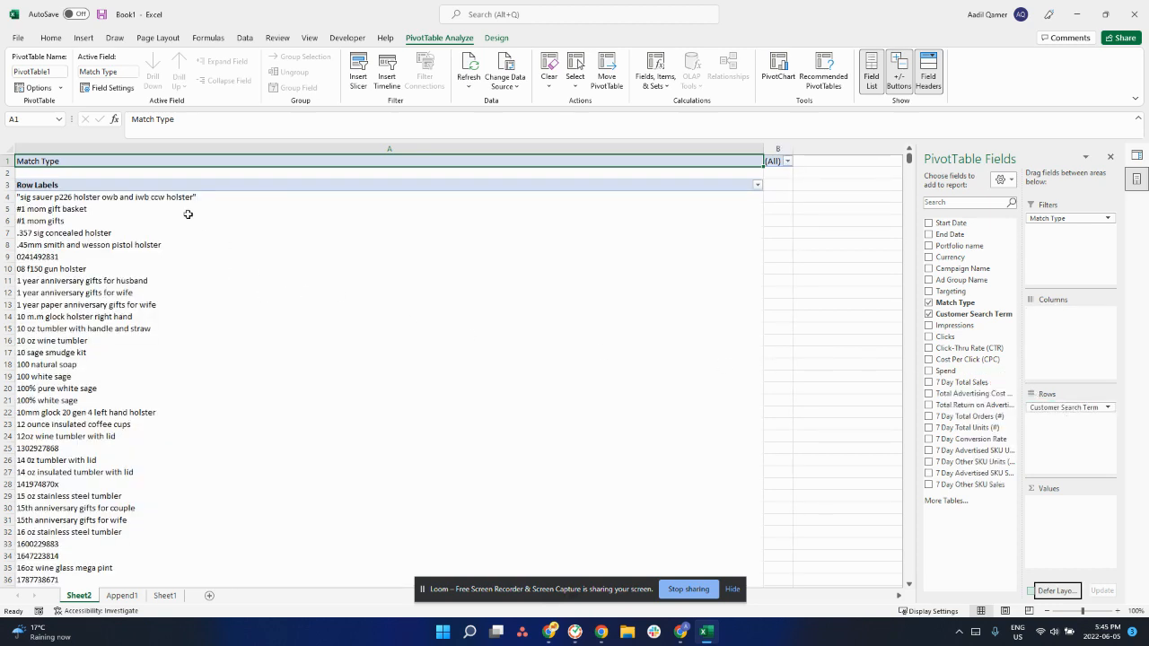
left_click(81, 183)
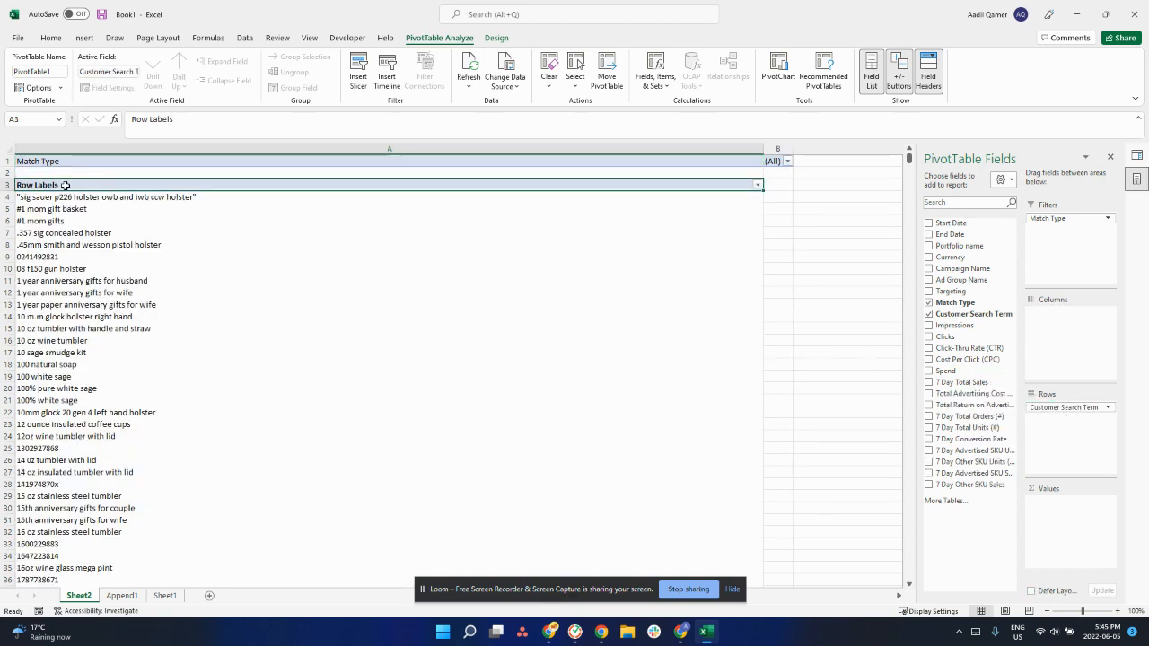
double_click(55, 186)
triple_click(57, 185)
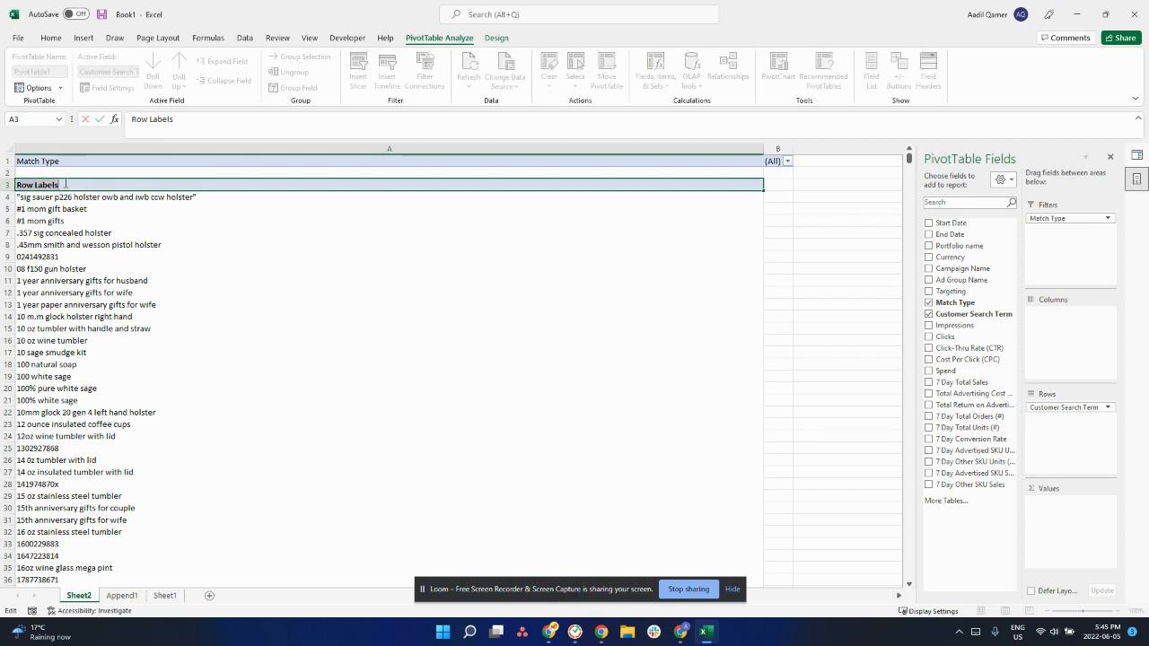
type("Custo")
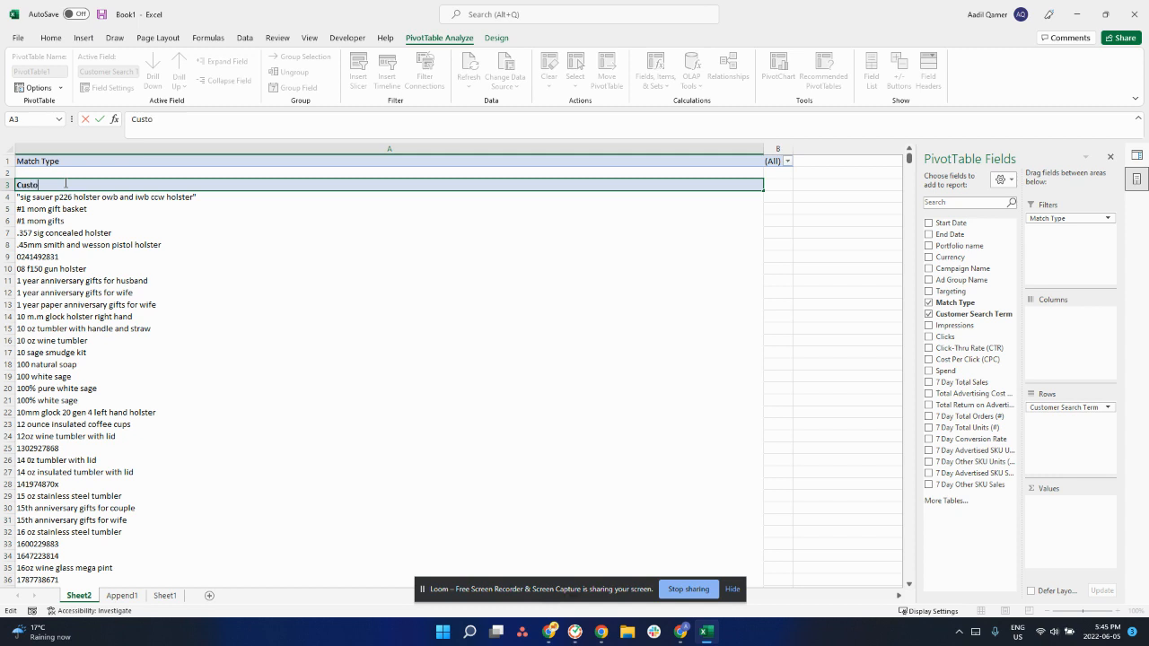
type("mer Search Term")
key("Return")
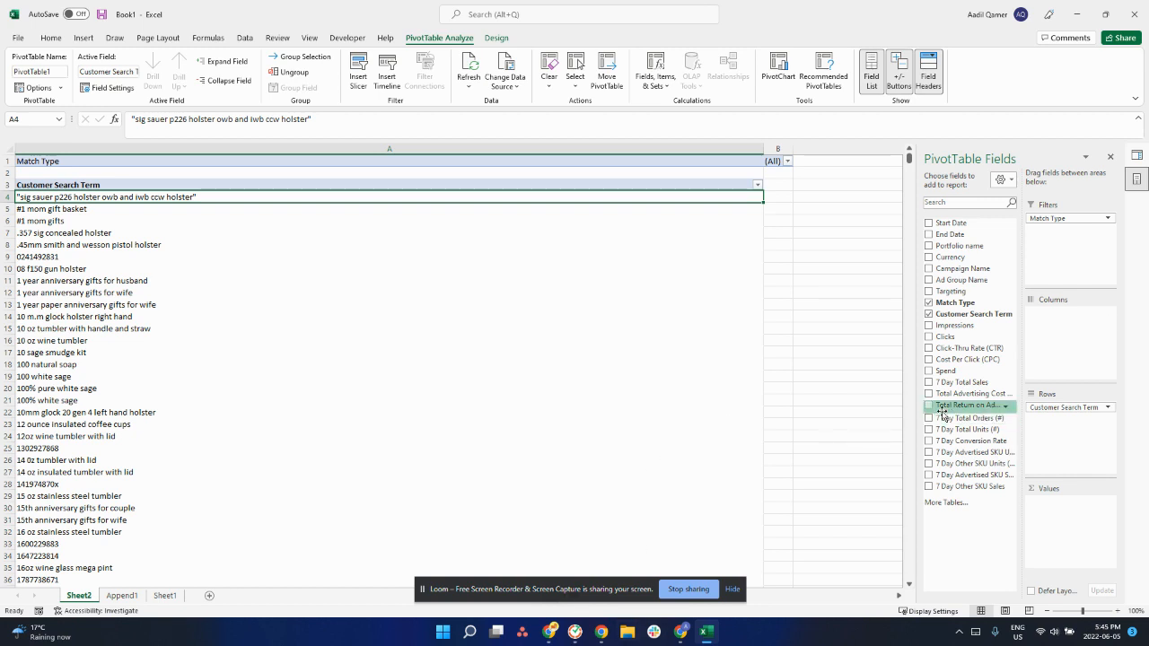
- Add Impressions, Clicks, Cost Per Click (CPC), Spend and 7 Day Total Sales to the PivotTable as summed values
left_click_drag(951, 393, 947, 397)
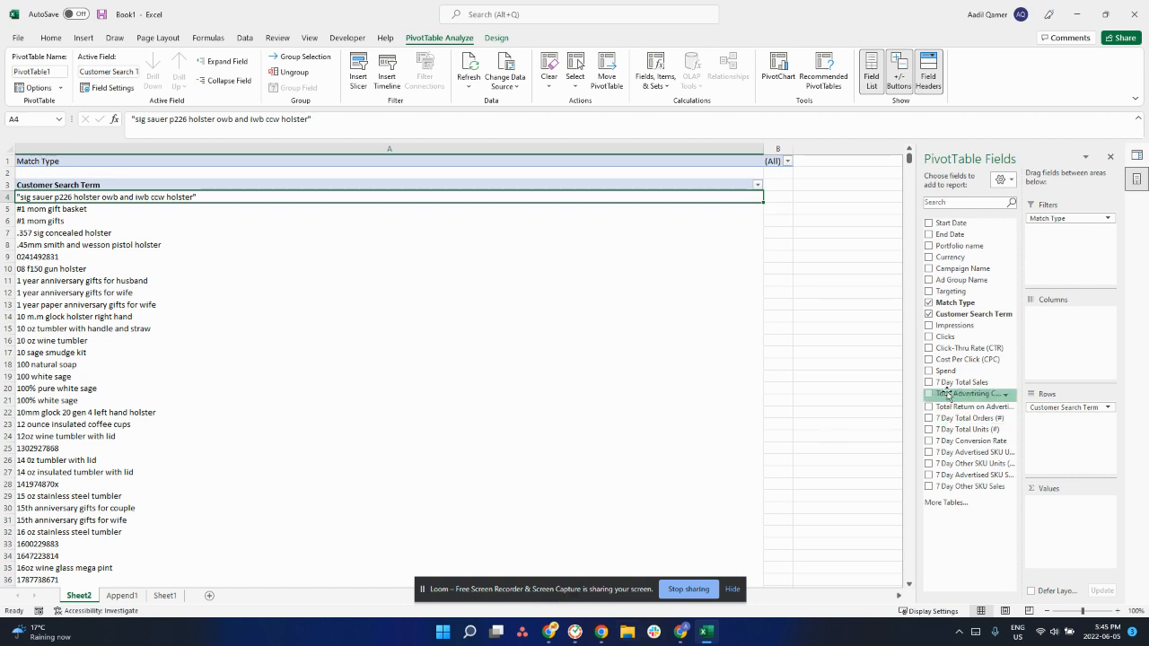
left_click(929, 325)
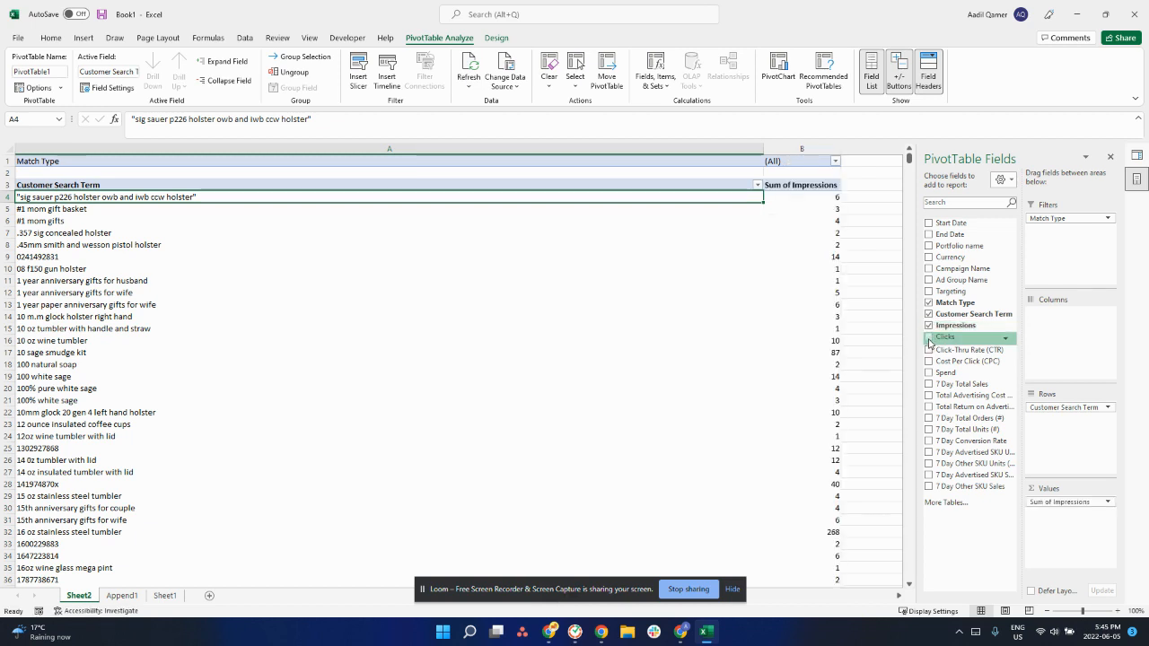
left_click(929, 338)
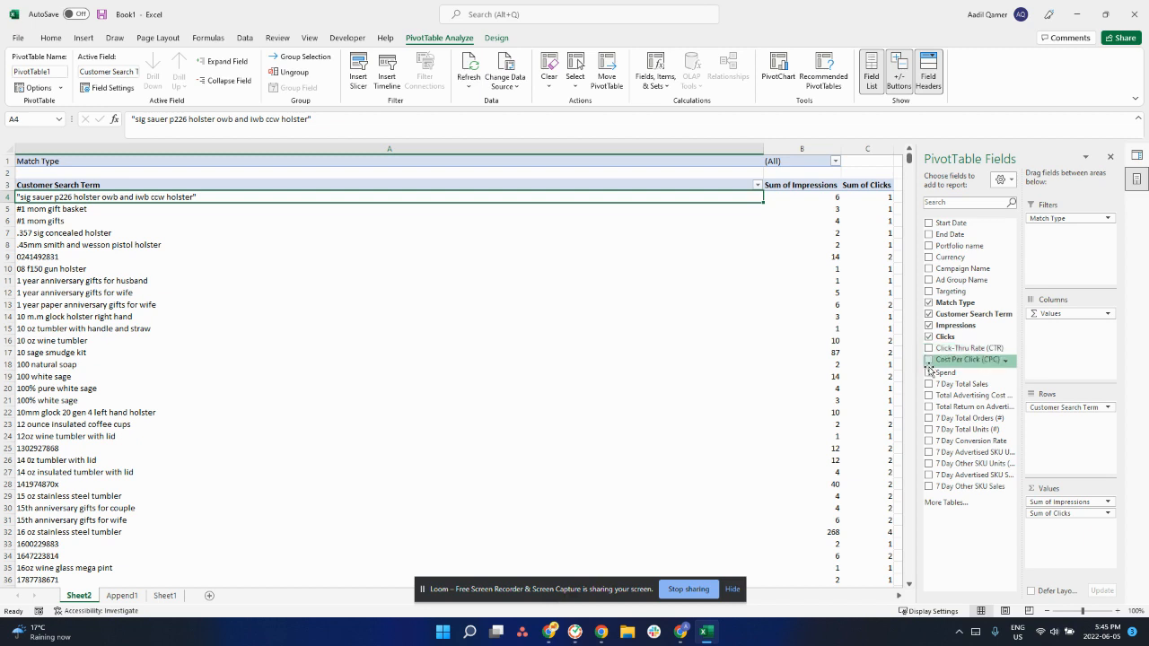
left_click(928, 361)
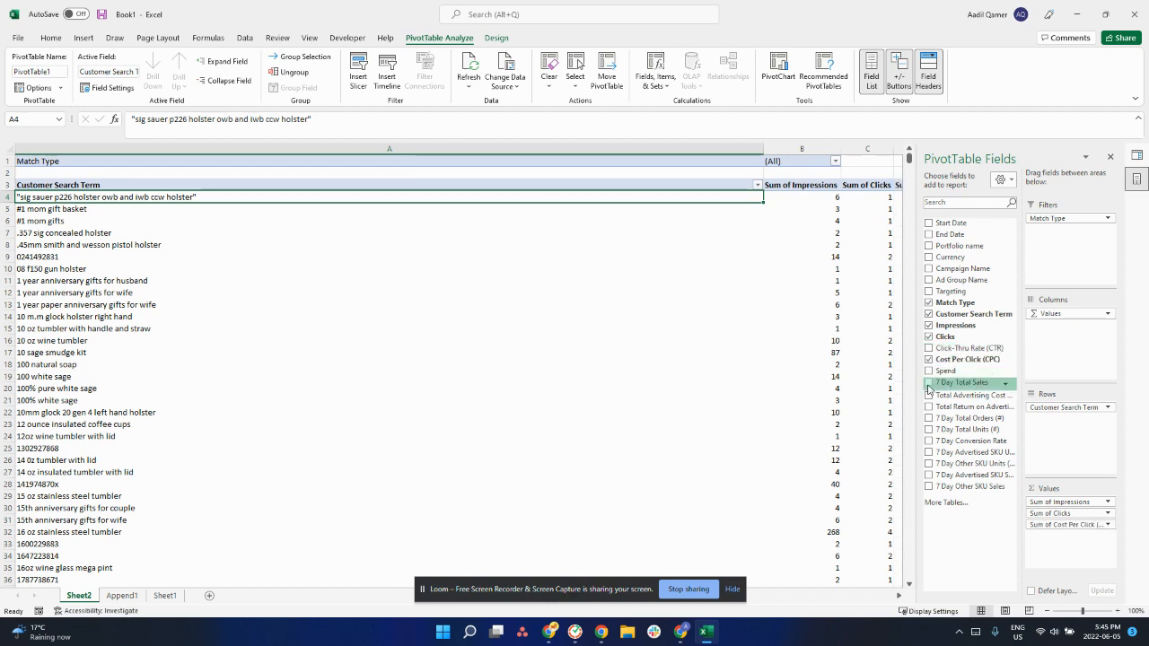
left_click(929, 373)
left_click(930, 385)
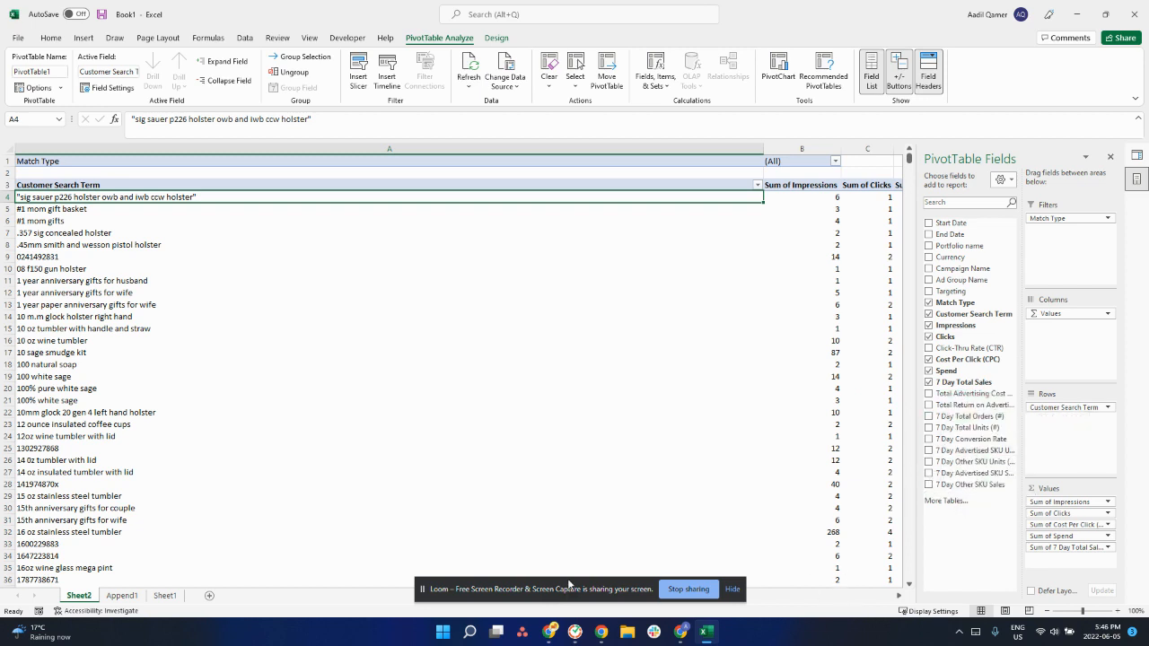
- Summarize the Cost Per Click (CPC) values in the PivotTable by Average instead of Sum
left_click_drag(483, 596, 482, 483)
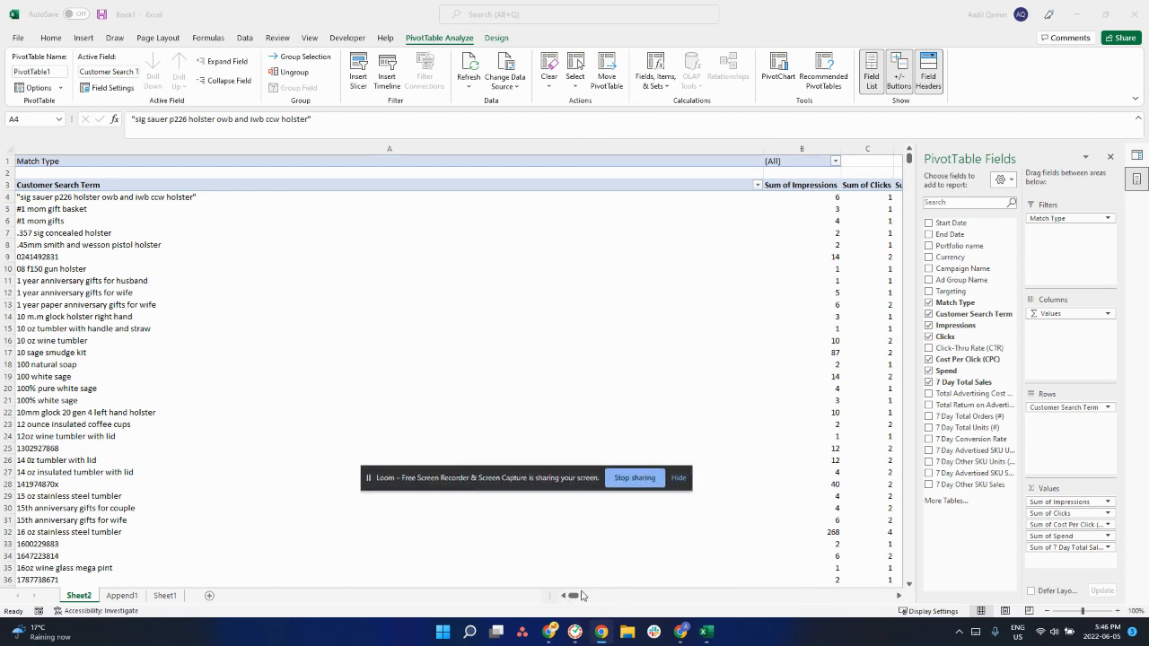
left_click(577, 595)
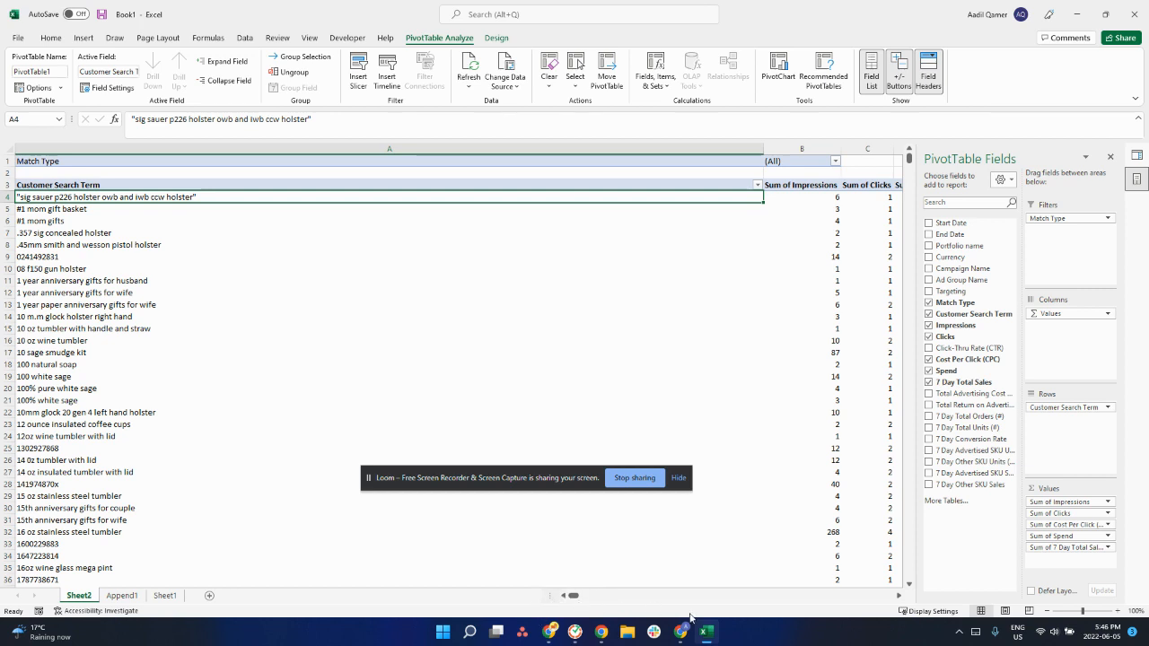
left_click(898, 595)
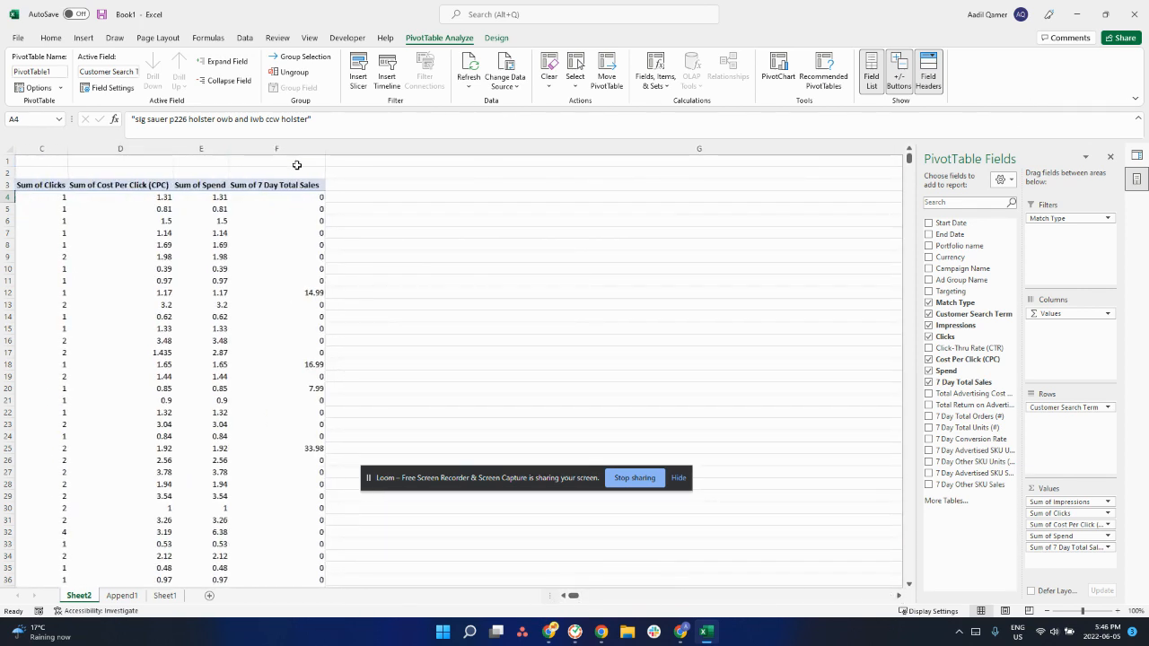
left_click(121, 186)
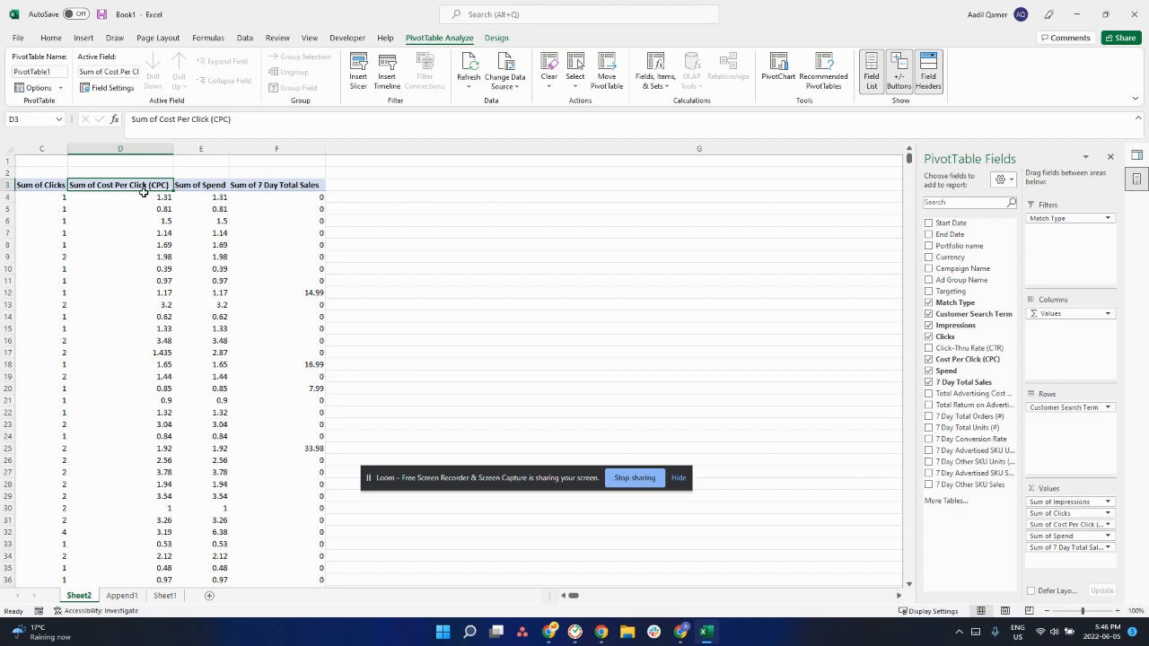
mouse_move(125, 215)
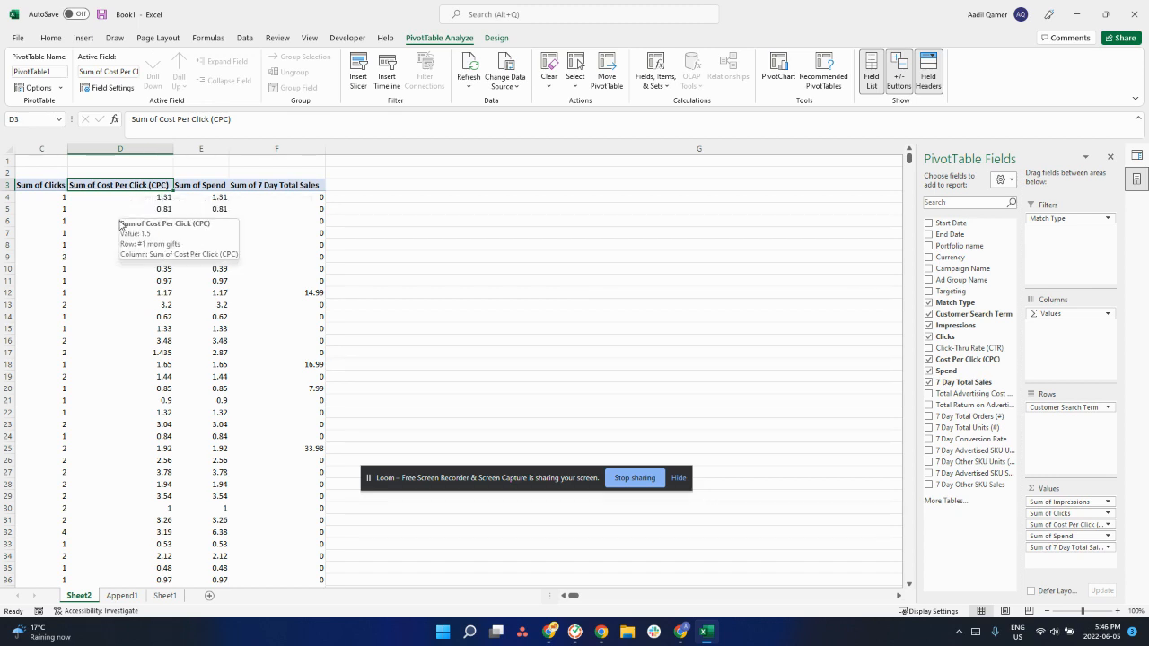
left_click(563, 595)
left_click(564, 596)
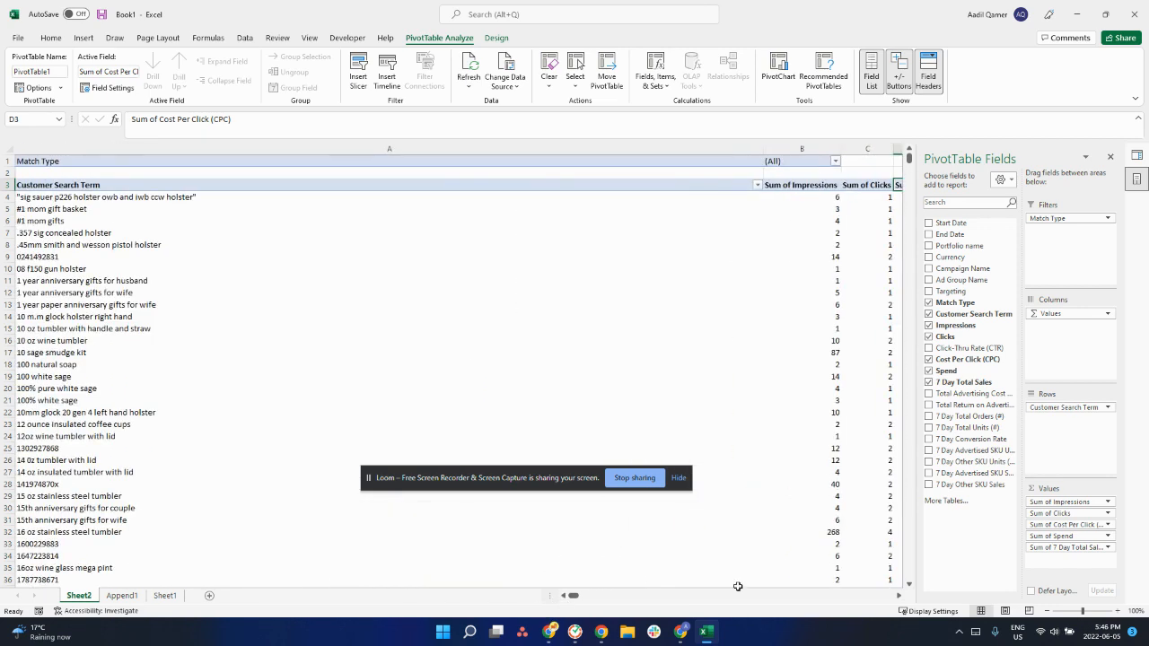
left_click(899, 596)
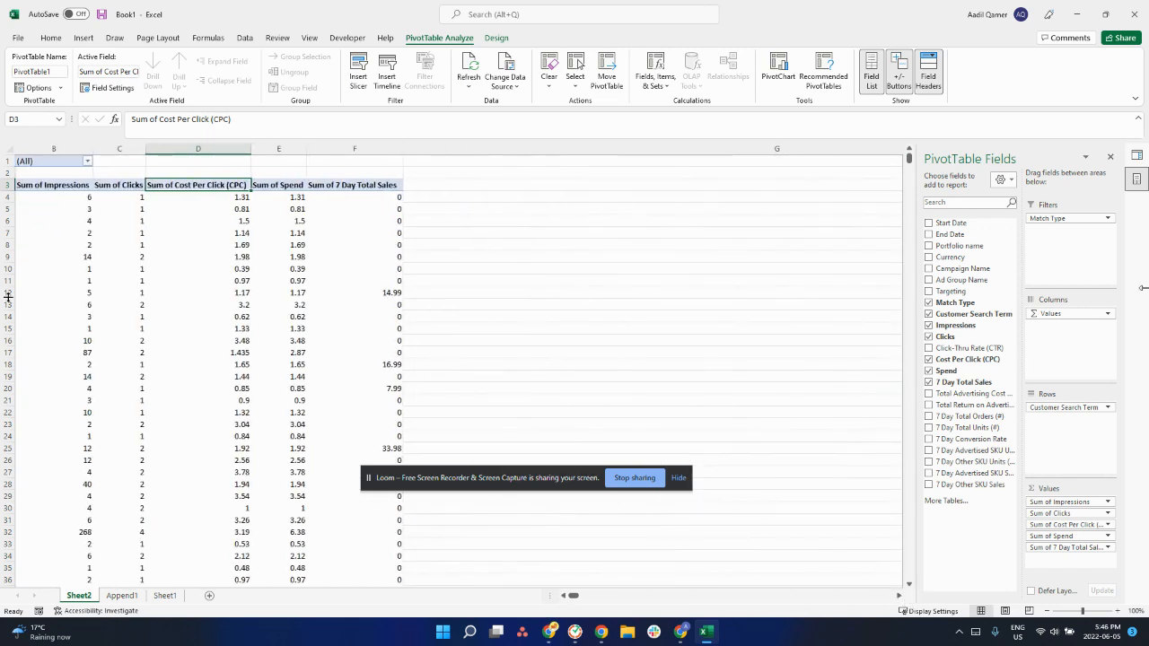
right_click(209, 185)
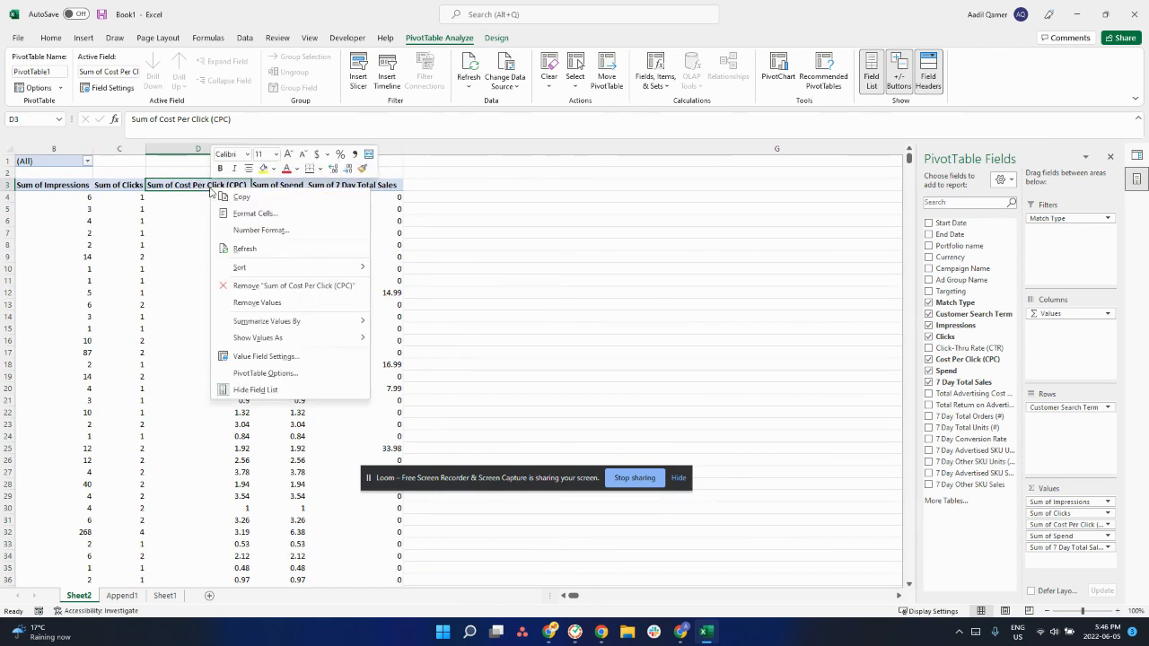
left_click(286, 360)
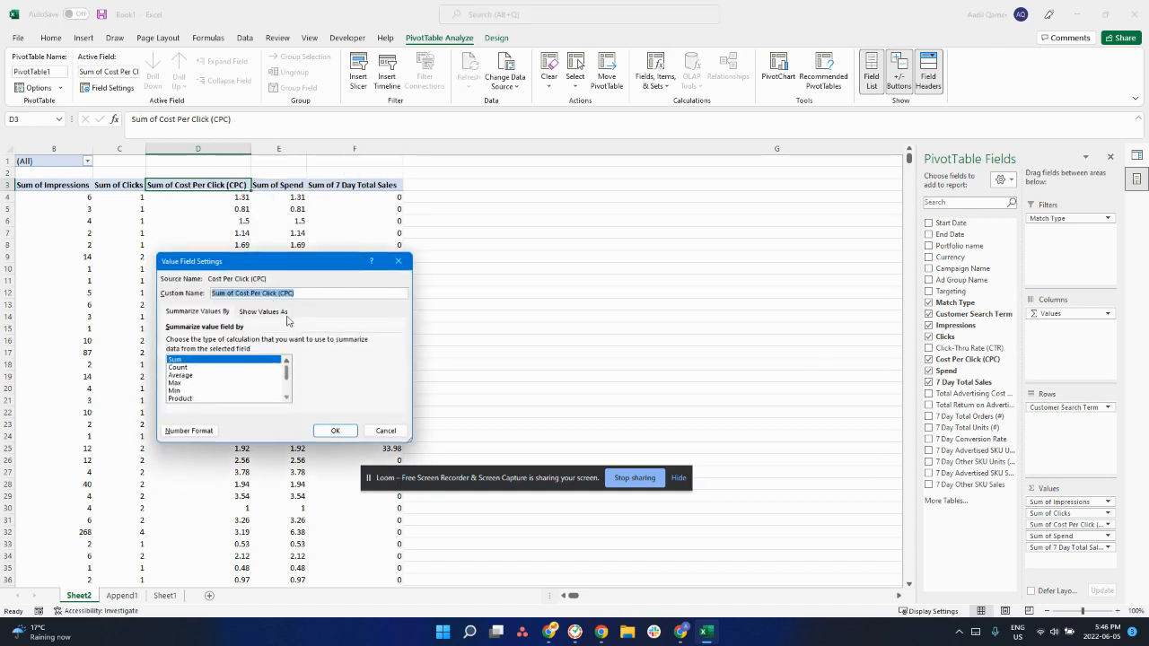
left_click(179, 376)
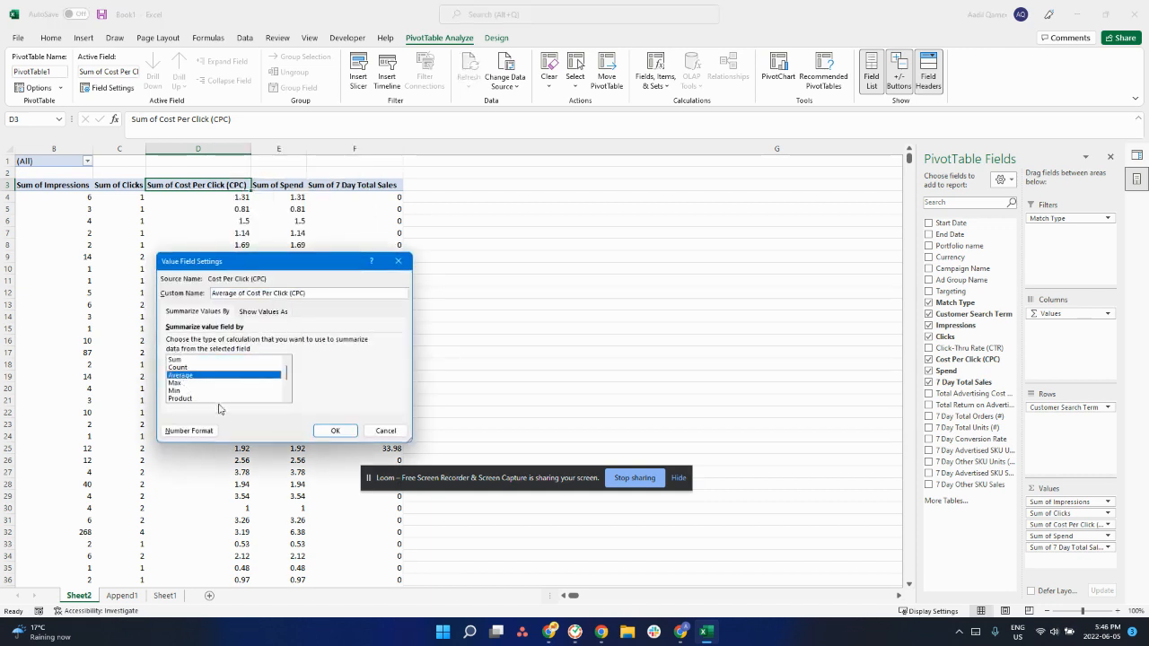
left_click(333, 431)
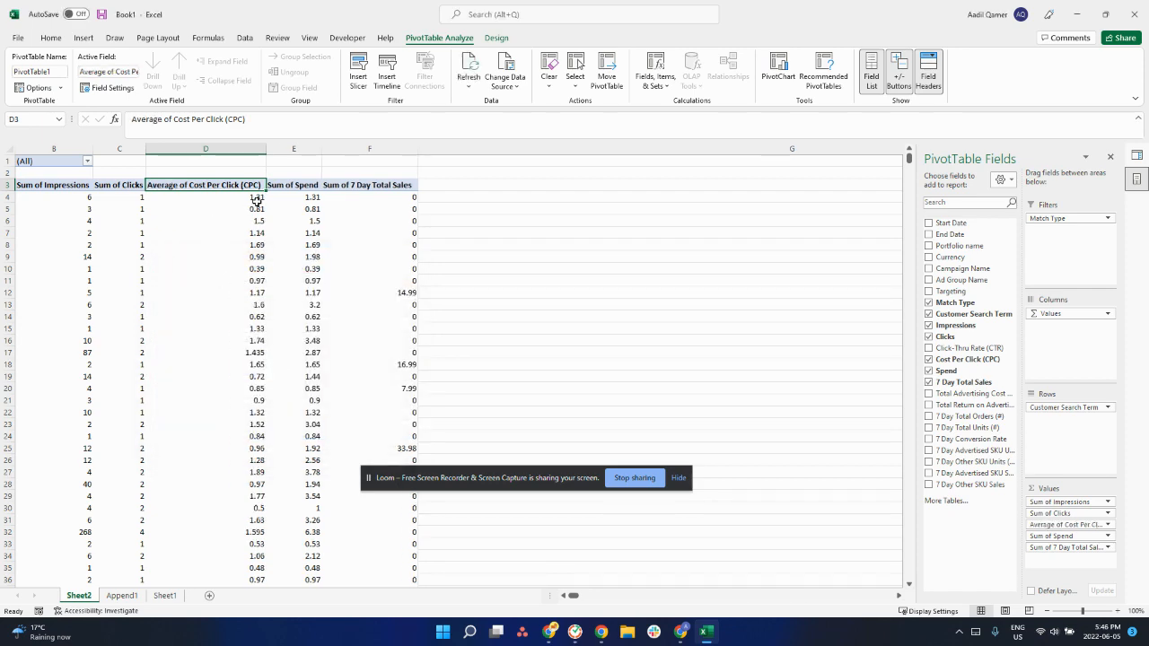
- Add the Total Advertising Cost of Sales (ACOS) field to the PivotTable's values
scroll(251, 221, "down", 12)
scroll(251, 221, "down", 20)
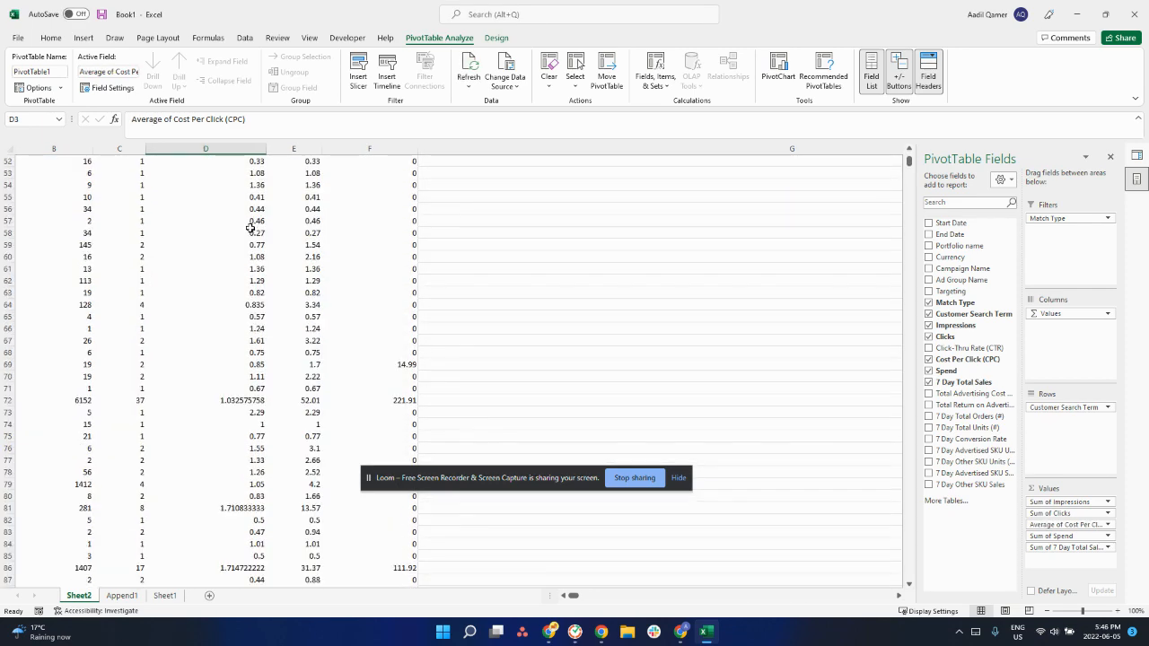
scroll(250, 237, "down", 20)
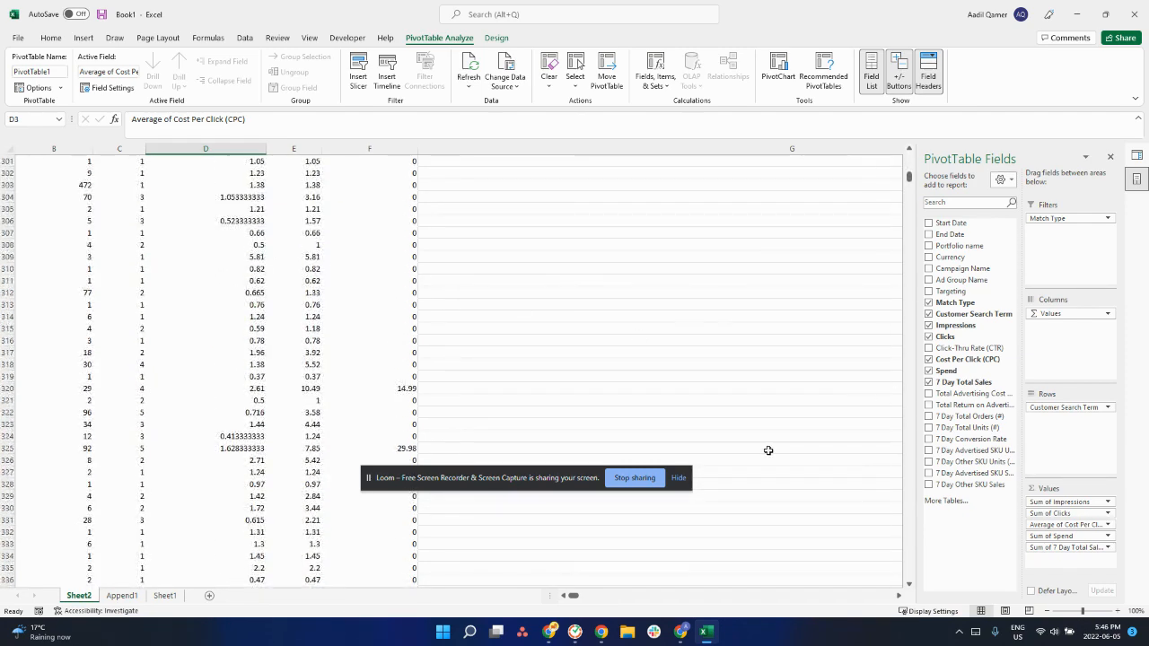
left_click(928, 395)
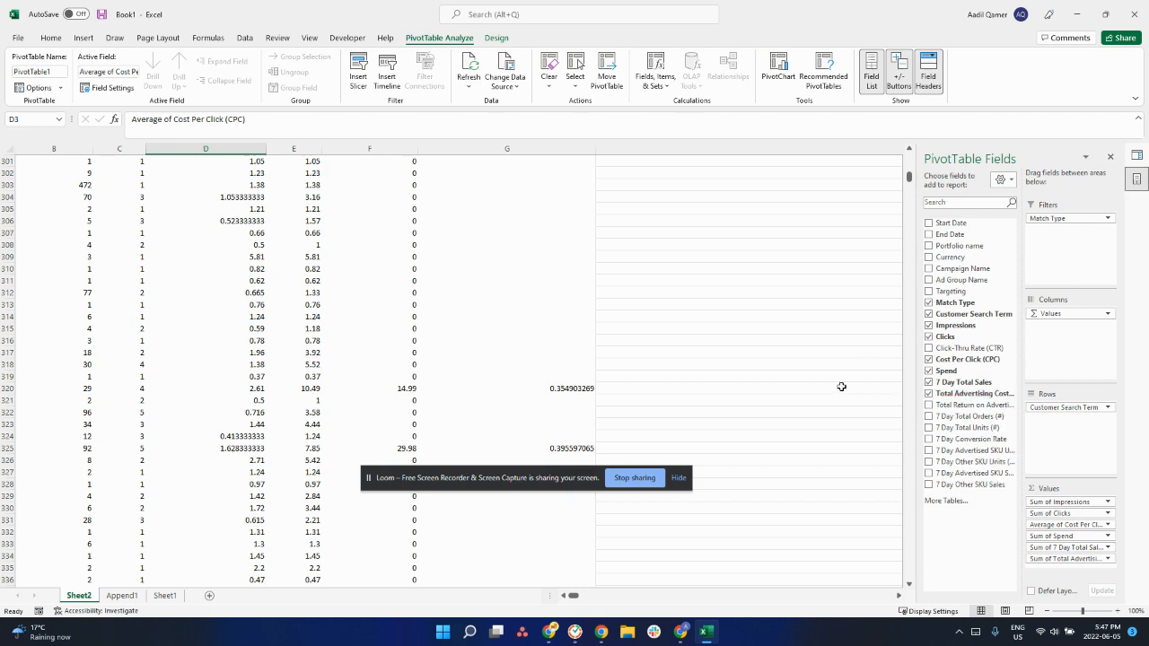
scroll(841, 387, "up", 16)
scroll(658, 392, "up", 20)
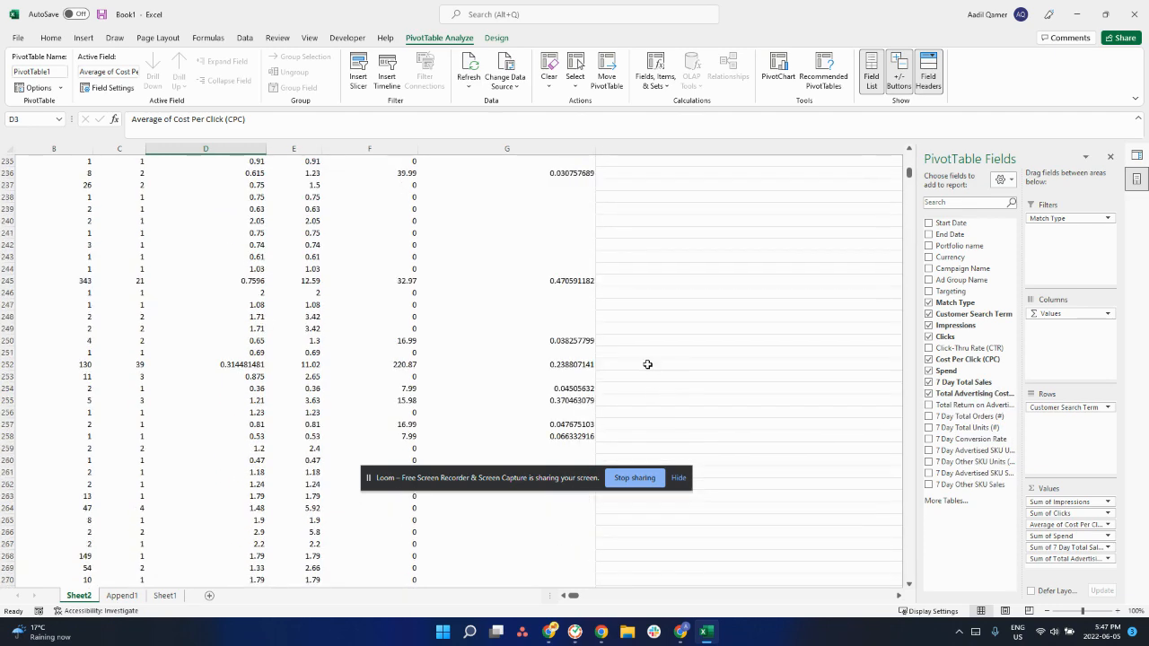
scroll(665, 370, "up", 20)
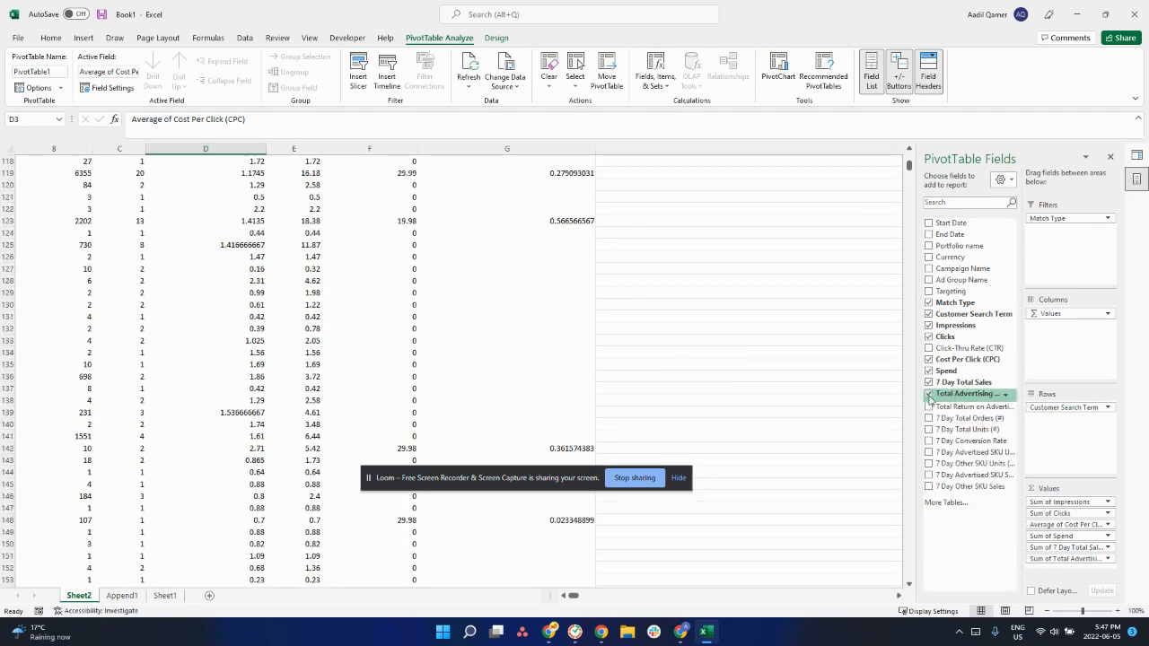
scroll(653, 301, "up", 15)
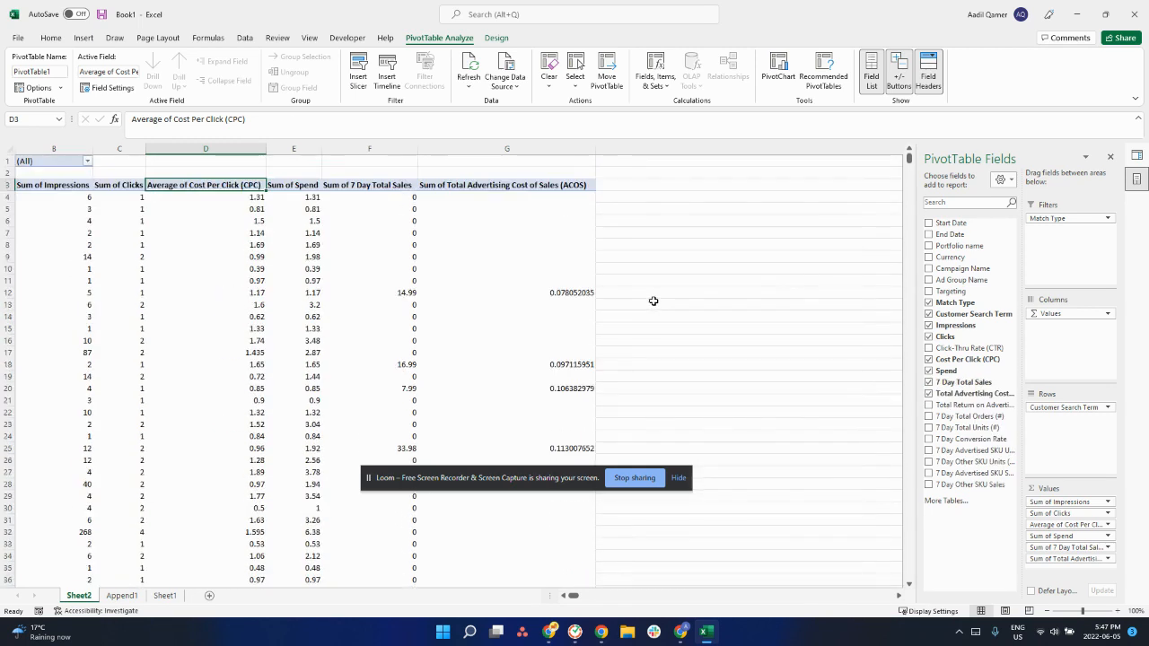
- Change the summary calculation of the Total Advertising Cost of Sales (ACOS) values to Average
left_click(515, 186)
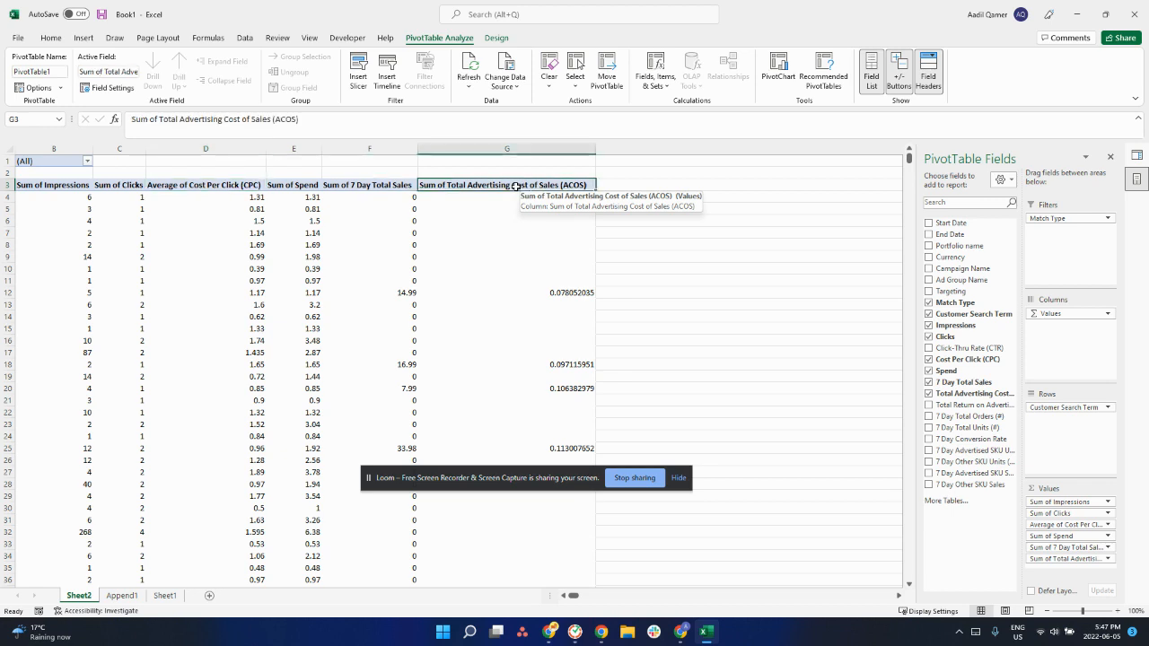
right_click(515, 186)
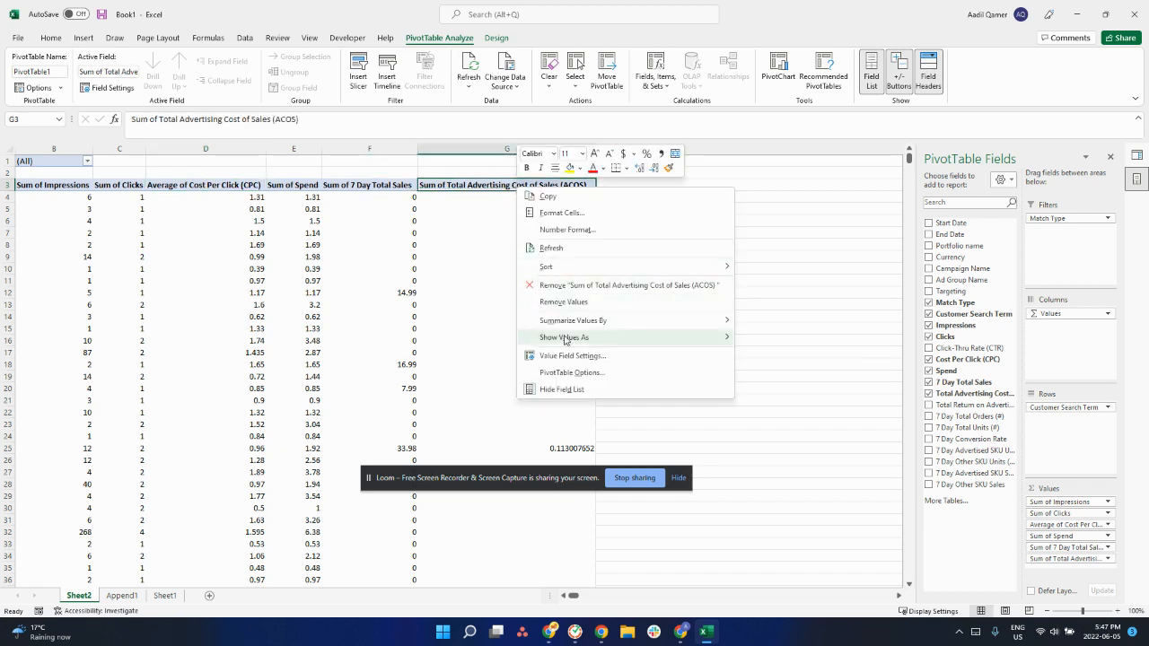
mouse_move(575, 339)
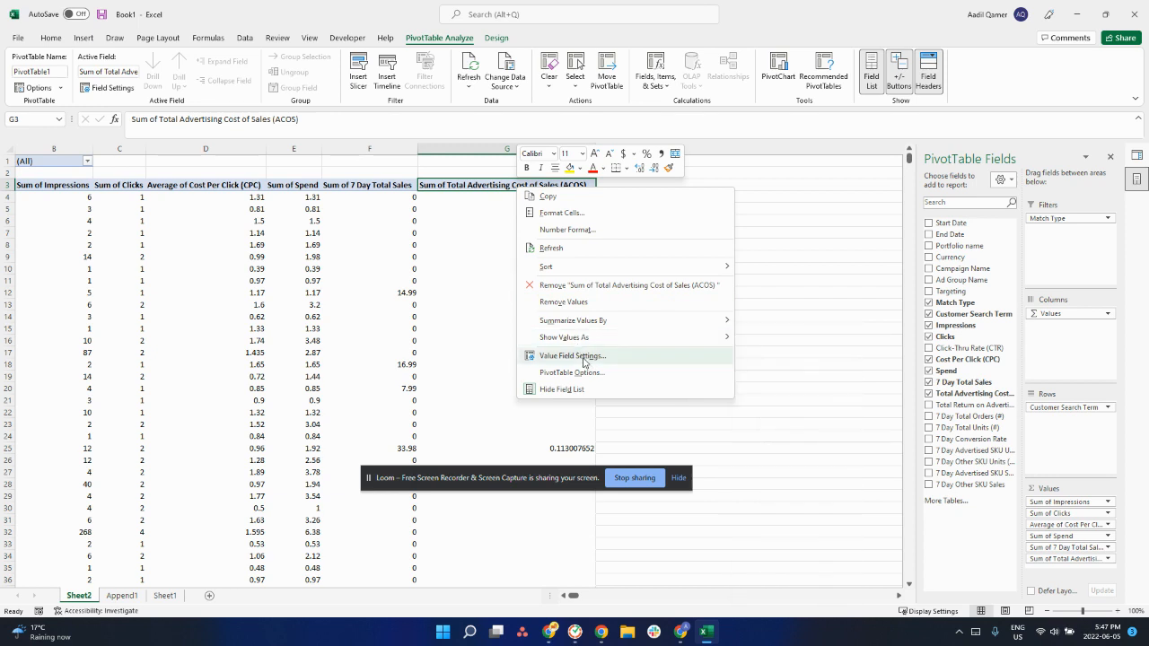
left_click(579, 356)
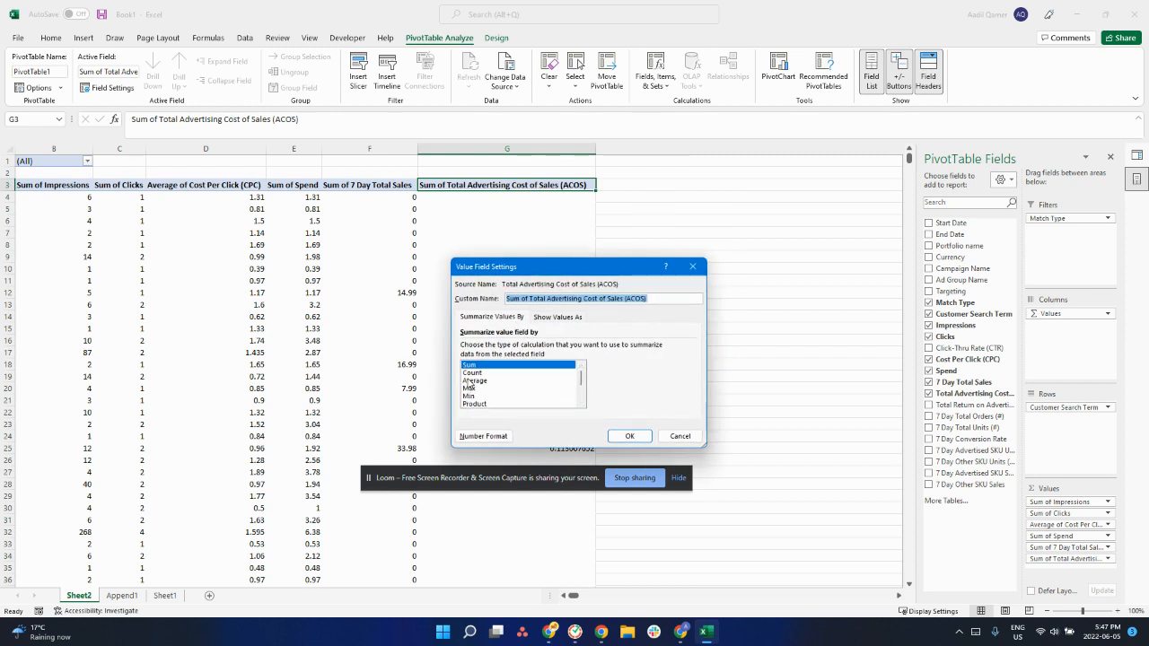
left_click(473, 381)
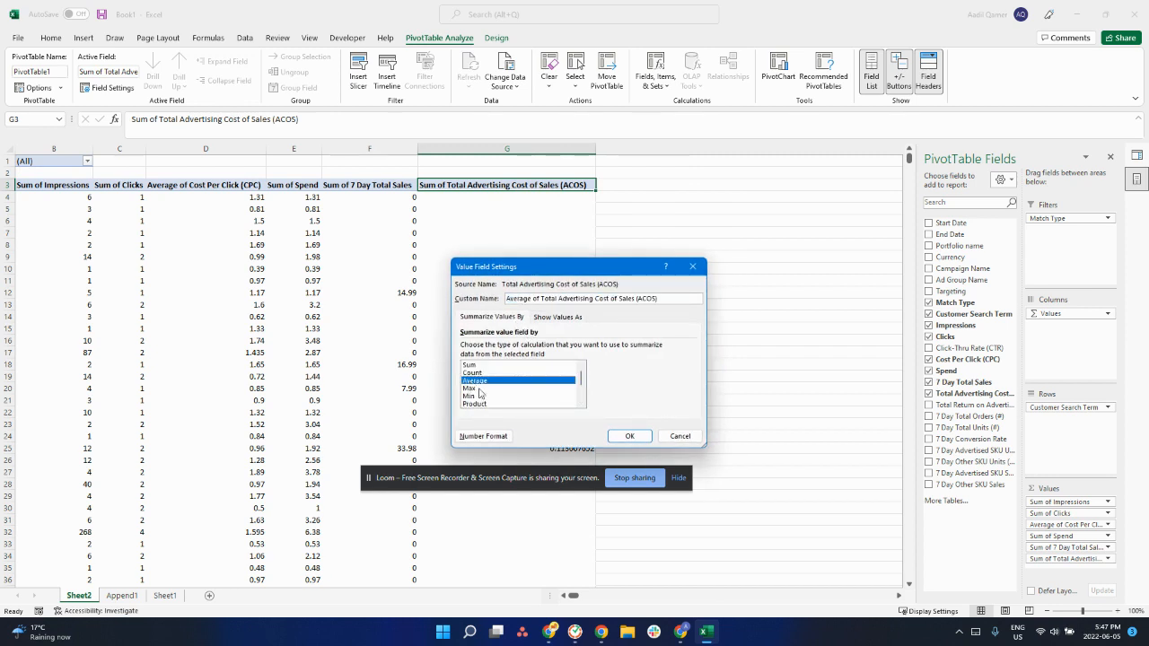
left_click(627, 437)
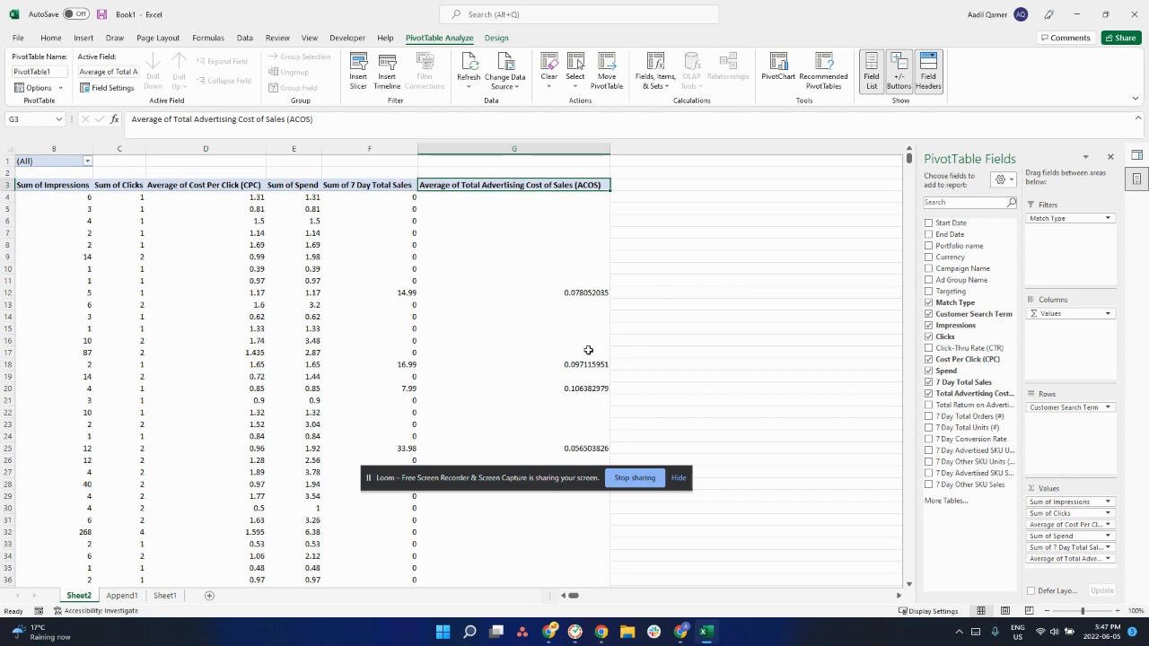
- Apply the Percentage number format to the average ACOS values in the PivotTable
left_click(543, 196)
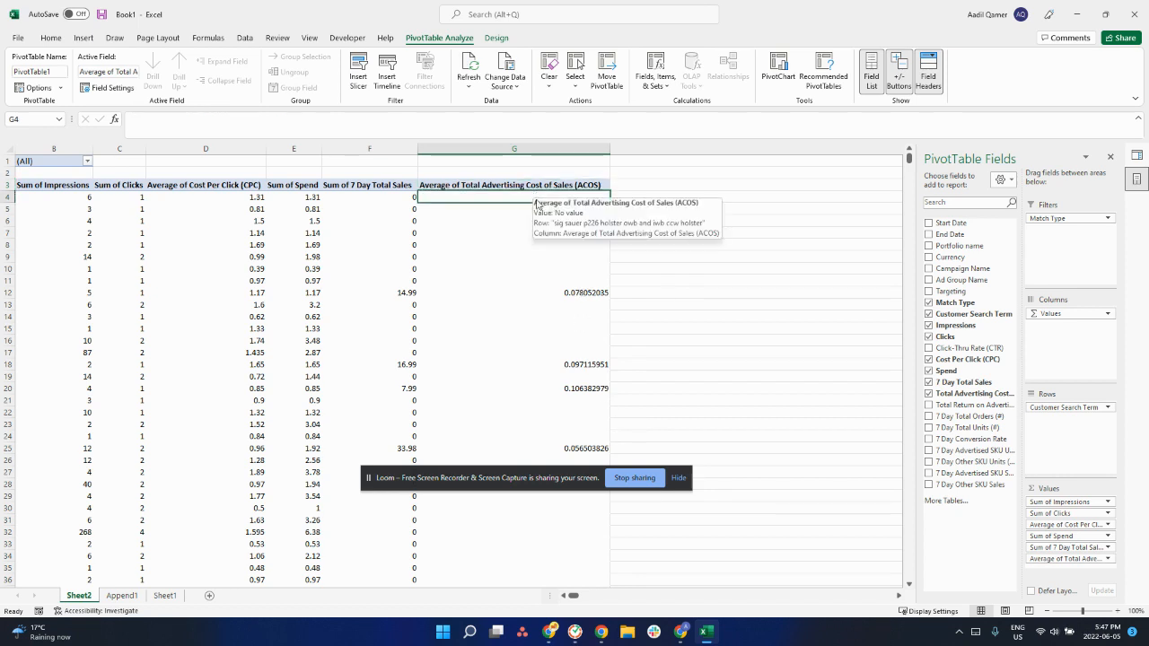
right_click(528, 203)
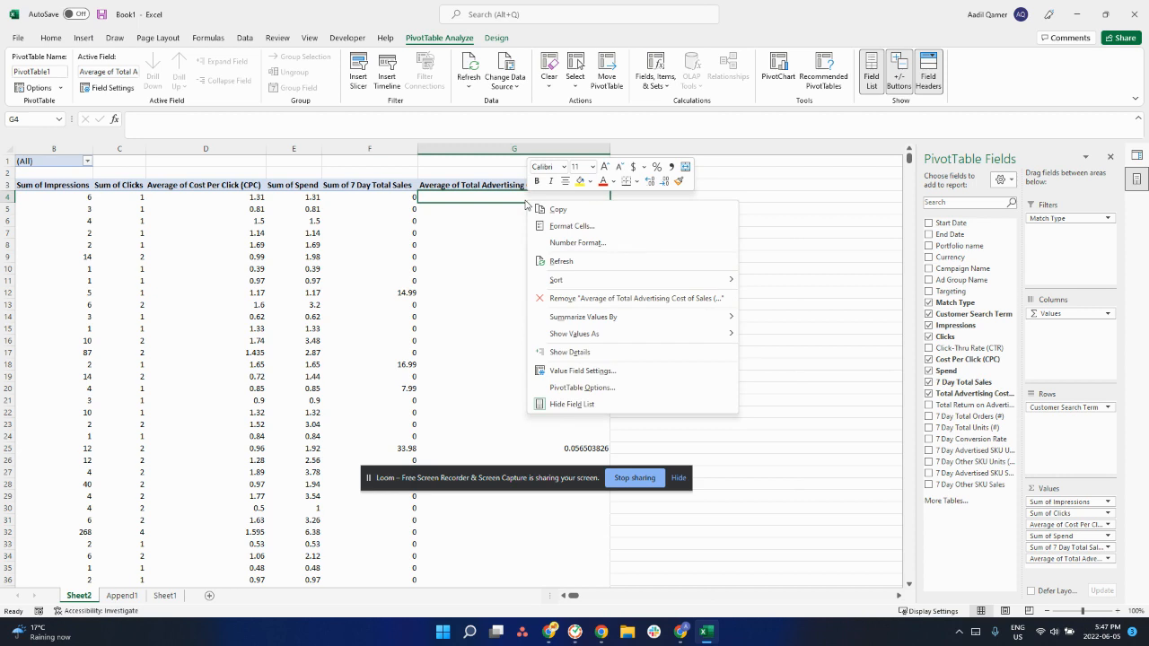
left_click(567, 244)
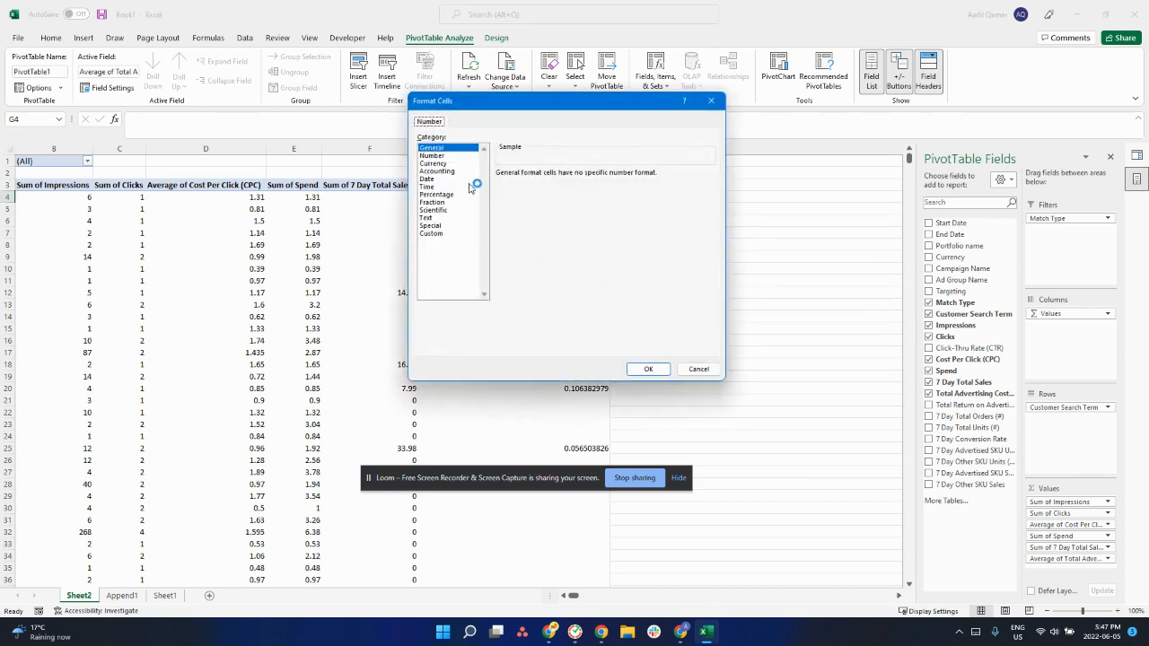
left_click(434, 194)
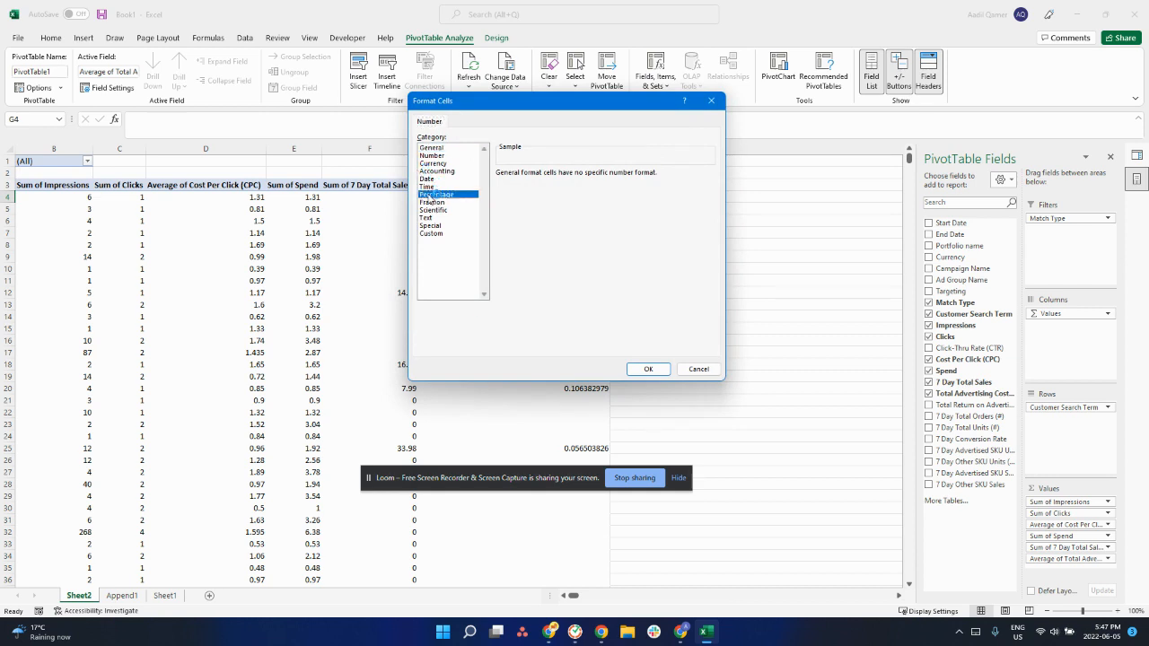
left_click(648, 368)
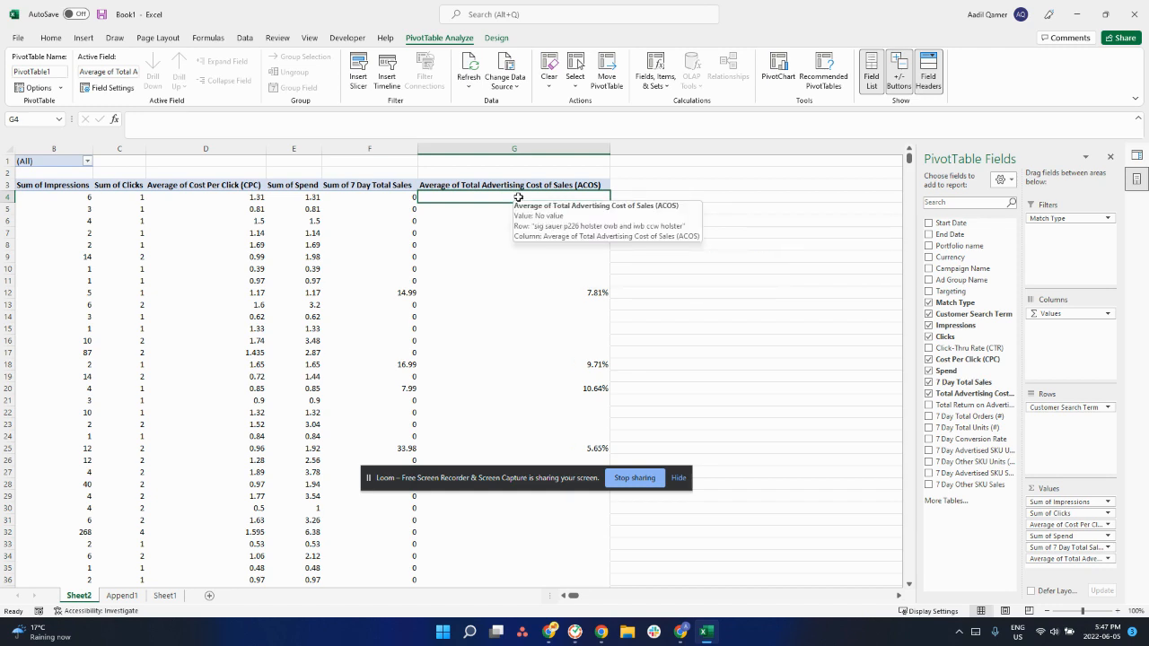
- Filter the PivotTable by Match Type to show only EXACT search terms
scroll(516, 223, "down", 4)
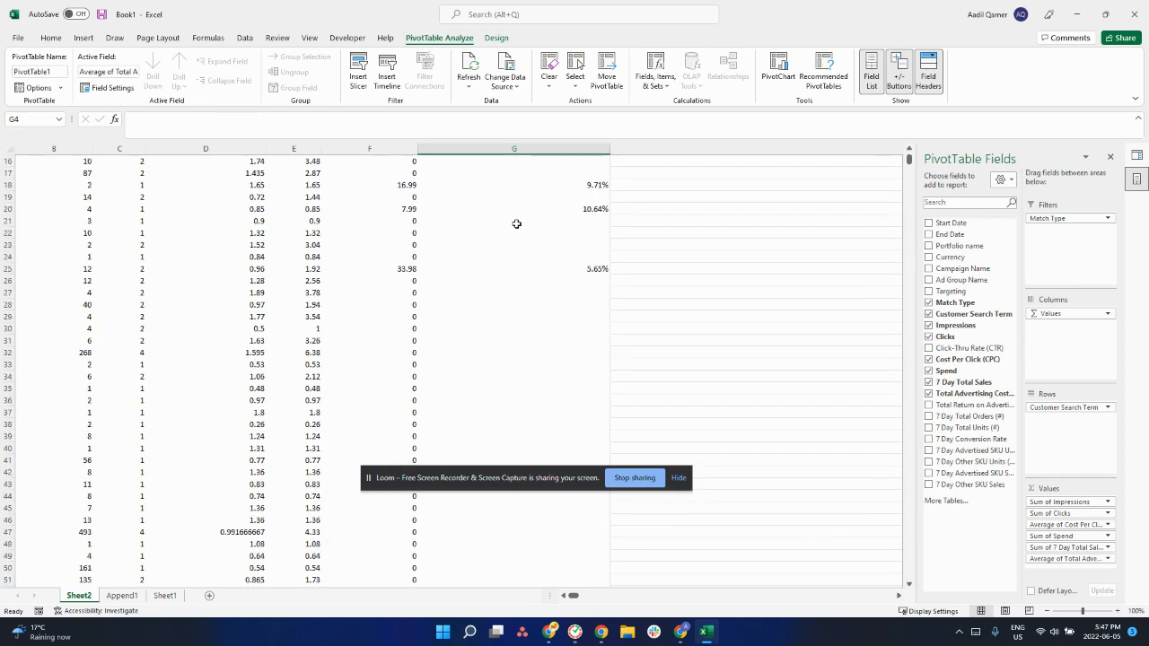
scroll(684, 527, "up", 3)
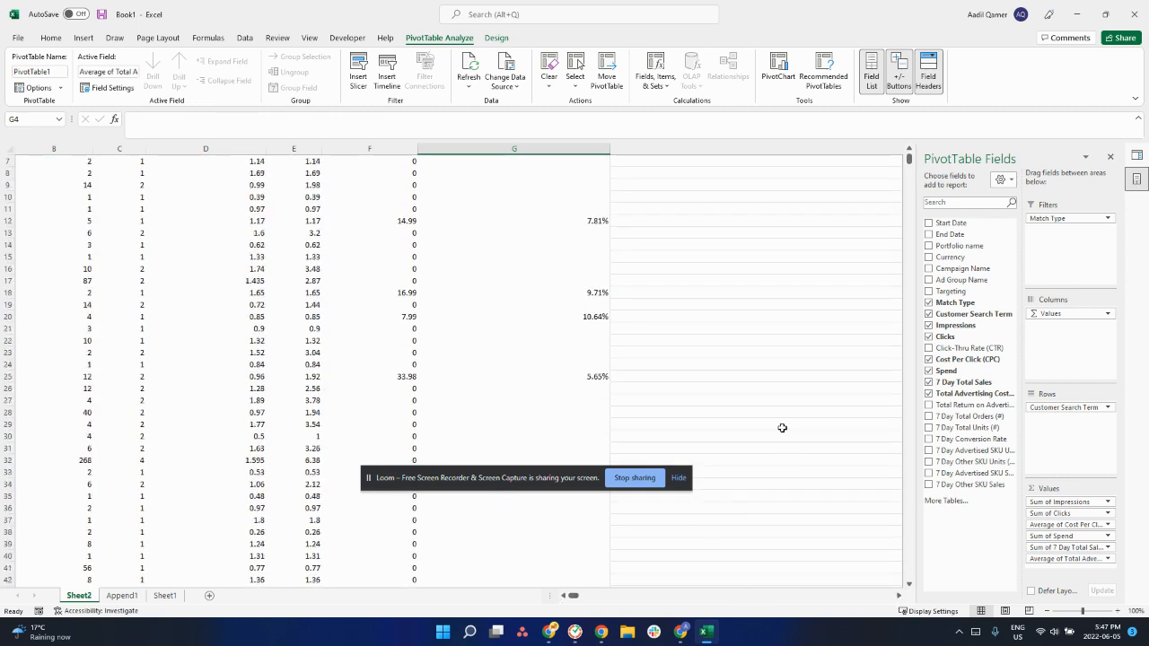
scroll(781, 428, "up", 2)
left_click(564, 595)
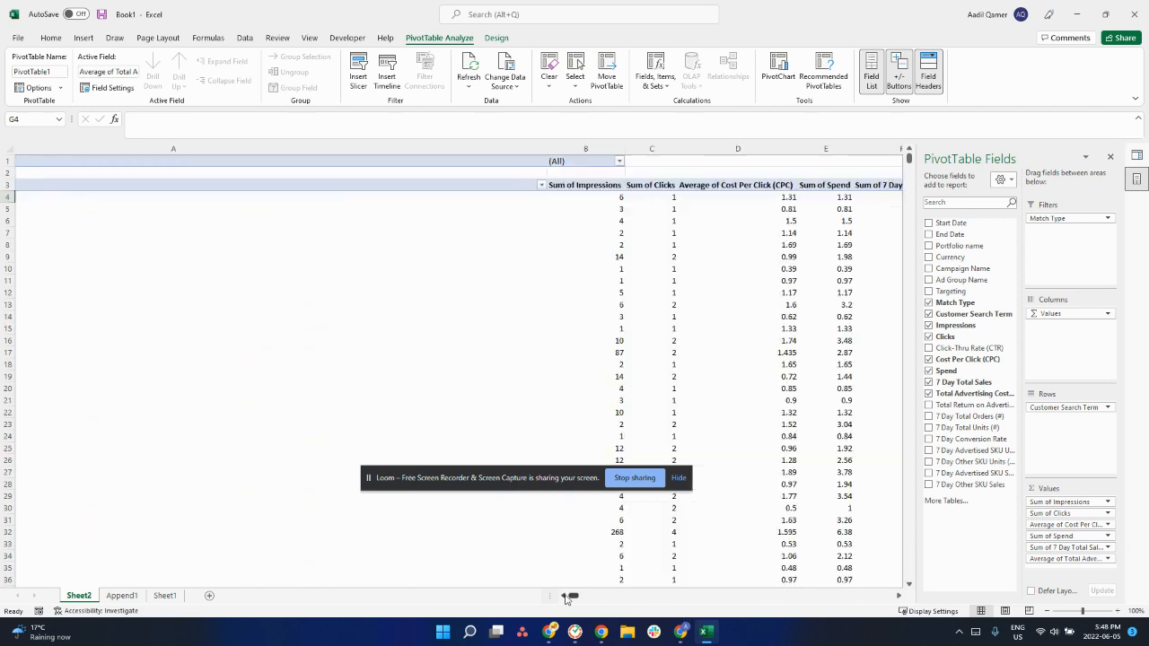
left_click_drag(595, 600, 547, 597)
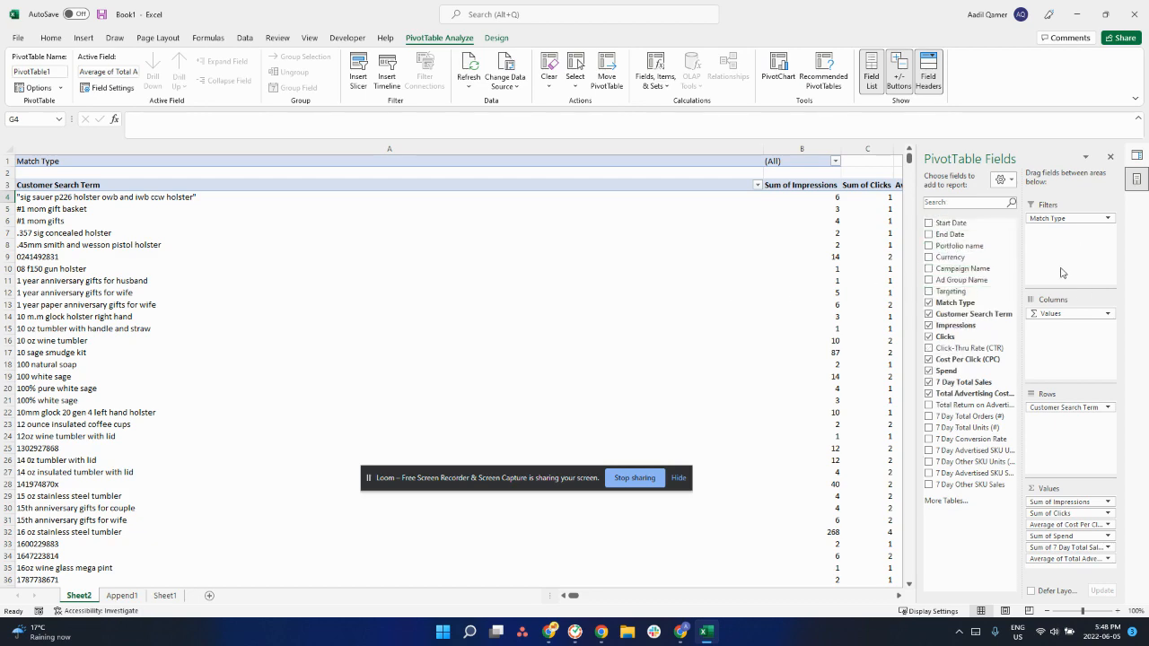
scroll(756, 246, "down", 1)
scroll(682, 253, "up", 1)
left_click(836, 162)
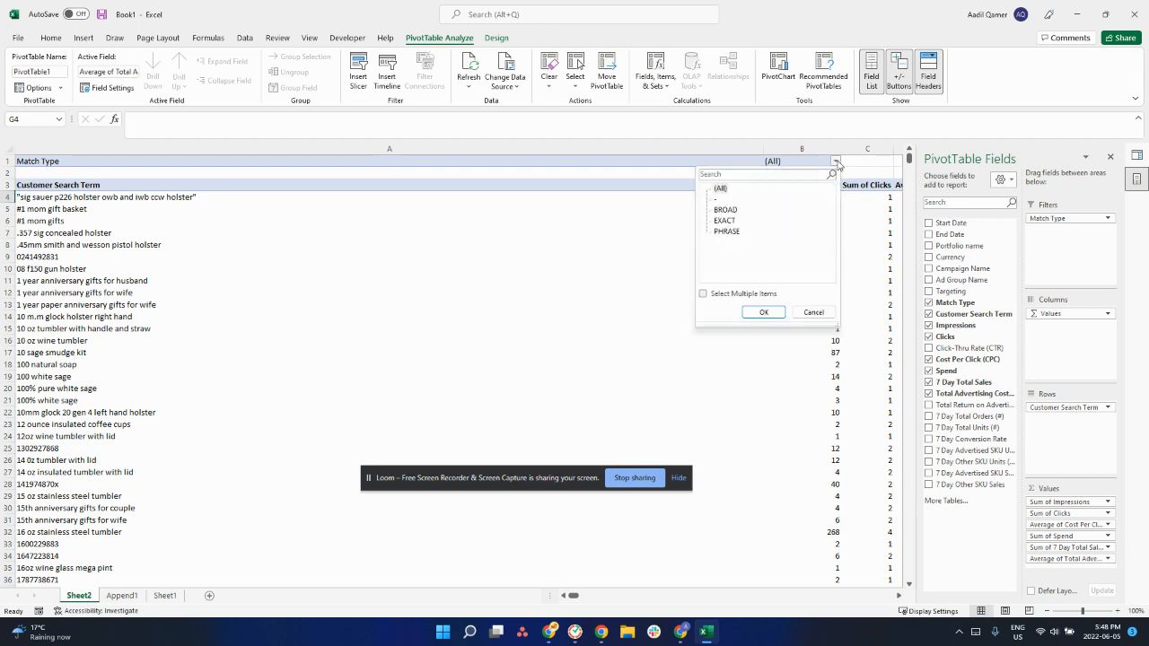
left_click(725, 221)
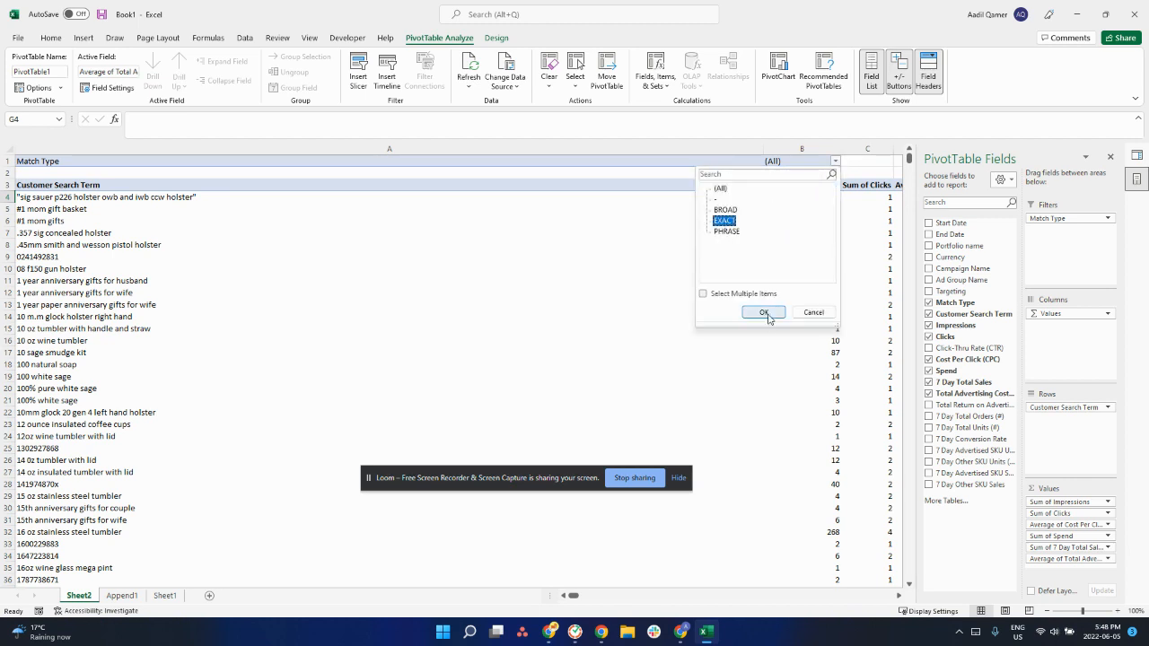
left_click(763, 312)
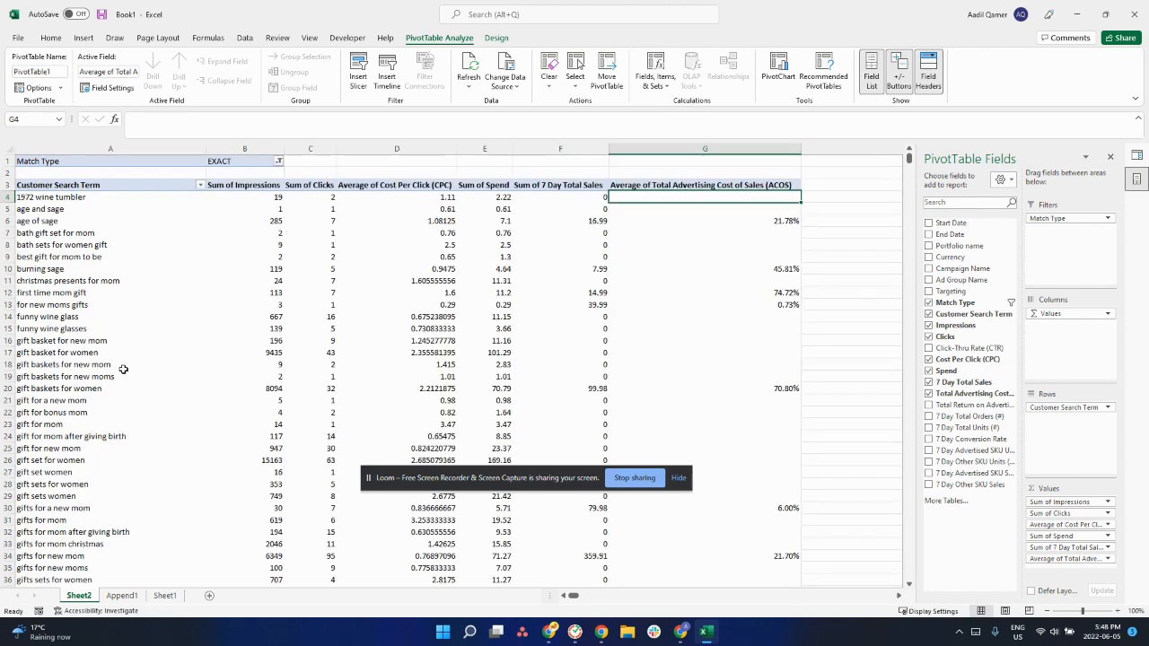
- Examine the impressions, clicks, CPC, spend, sales and ACOS of the first EXACT customer search terms in the PivotTable
scroll(281, 224, "down", 1)
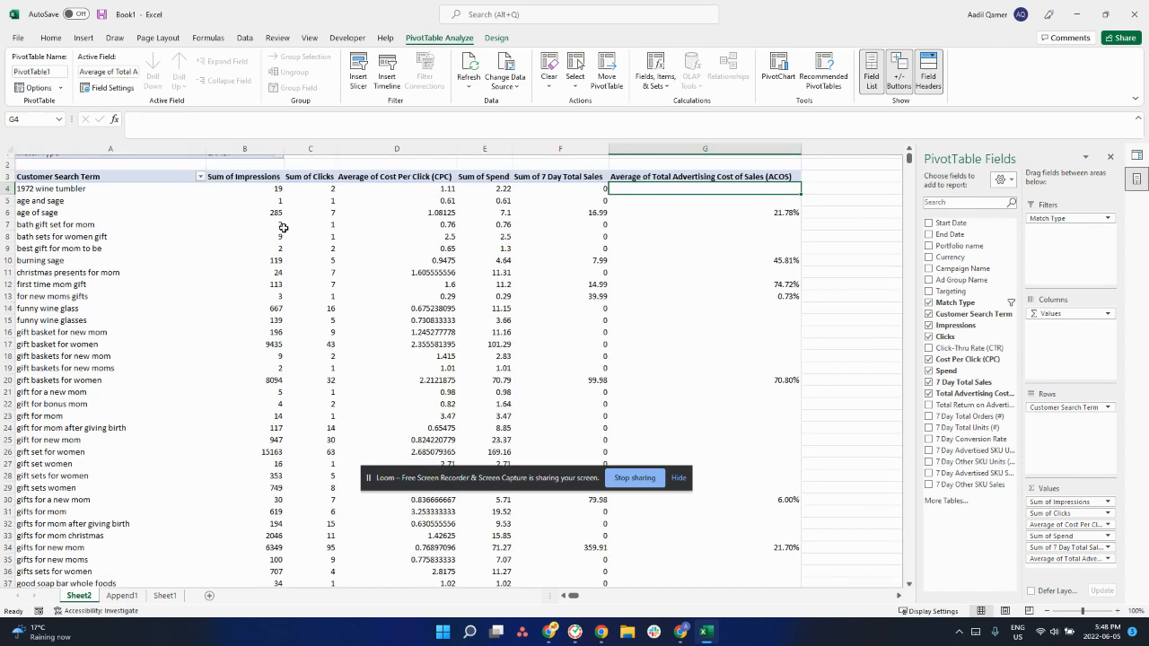
scroll(282, 228, "up", 1)
mouse_move(282, 228)
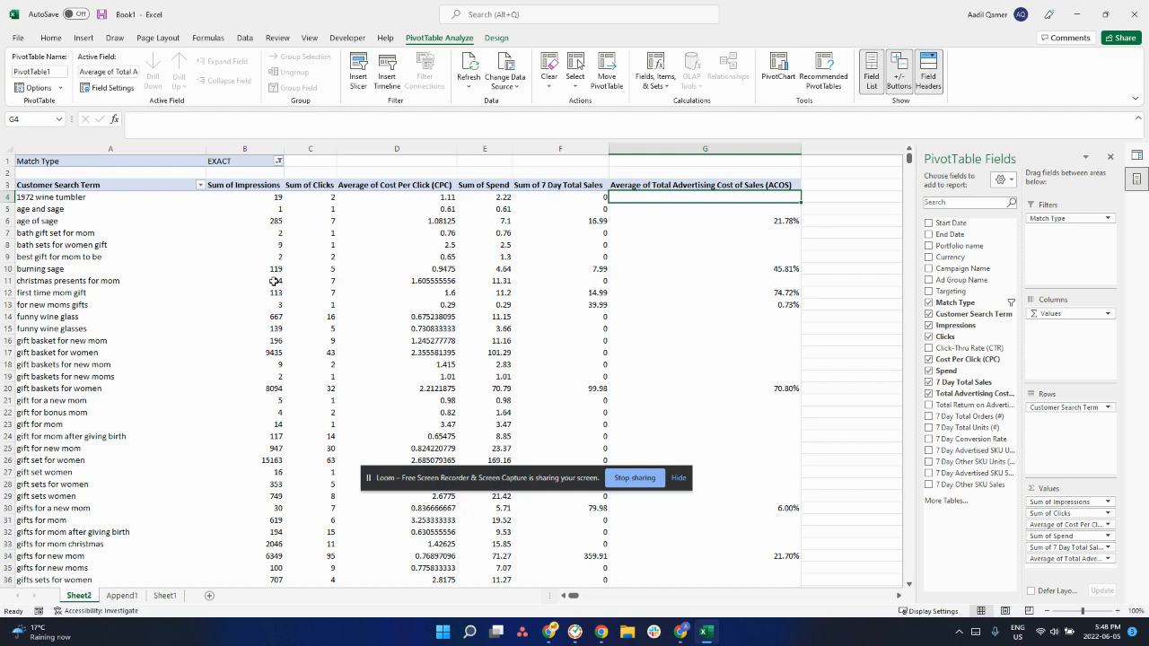
mouse_move(274, 280)
scroll(672, 274, "down", 2)
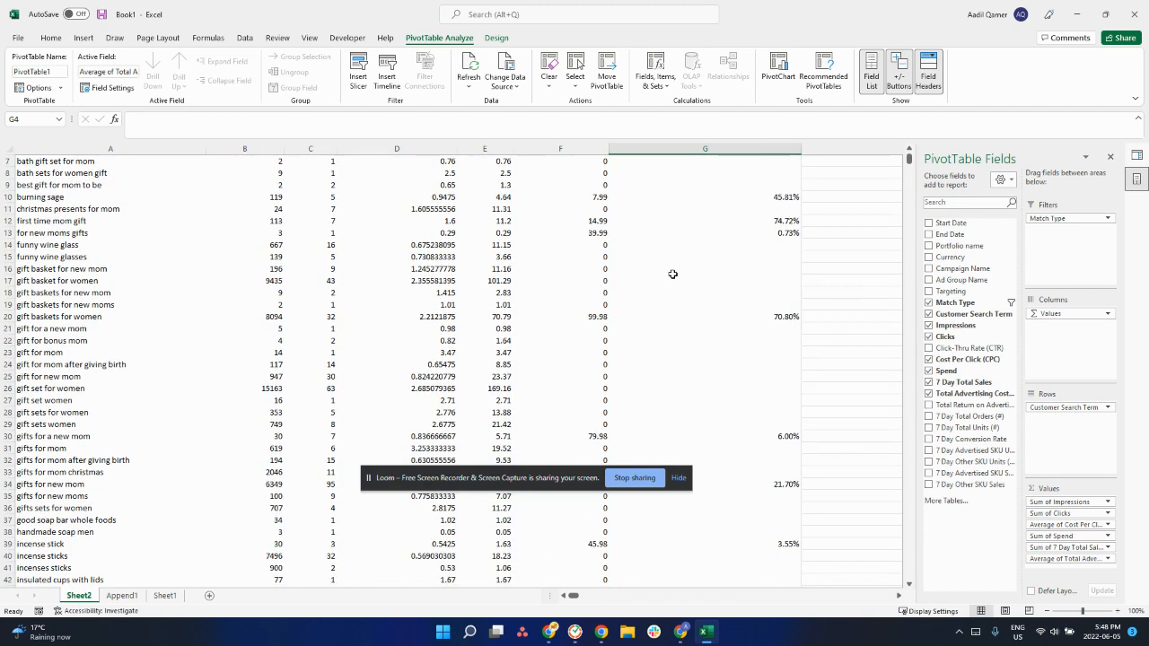
scroll(672, 274, "up", 2)
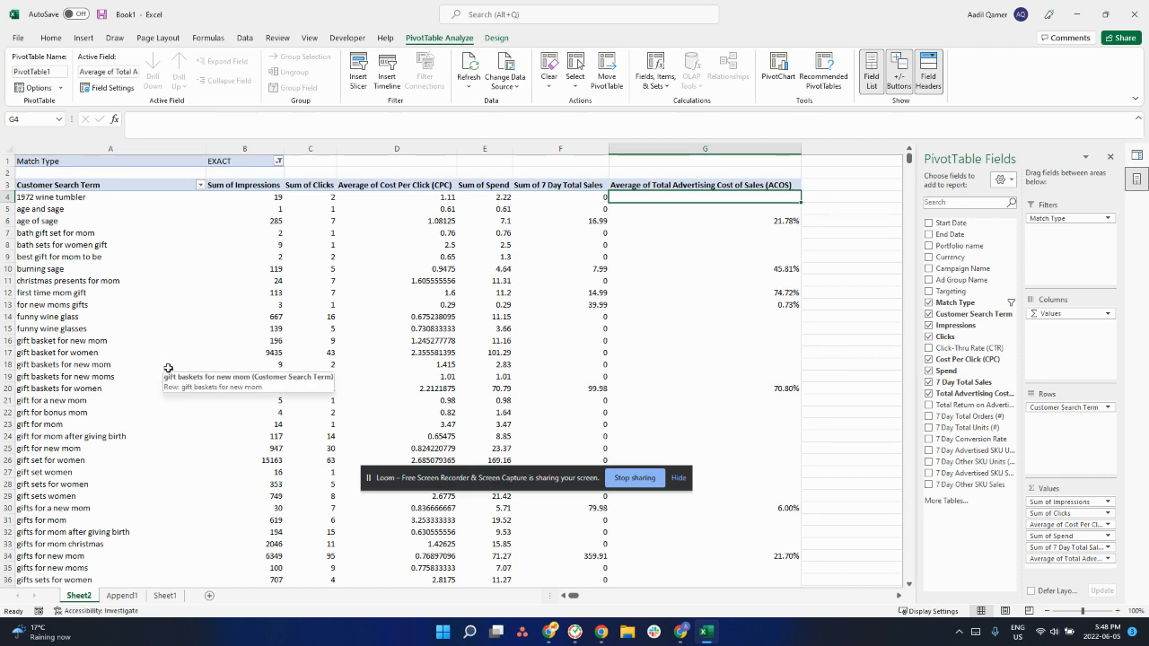
scroll(168, 368, "down", 6)
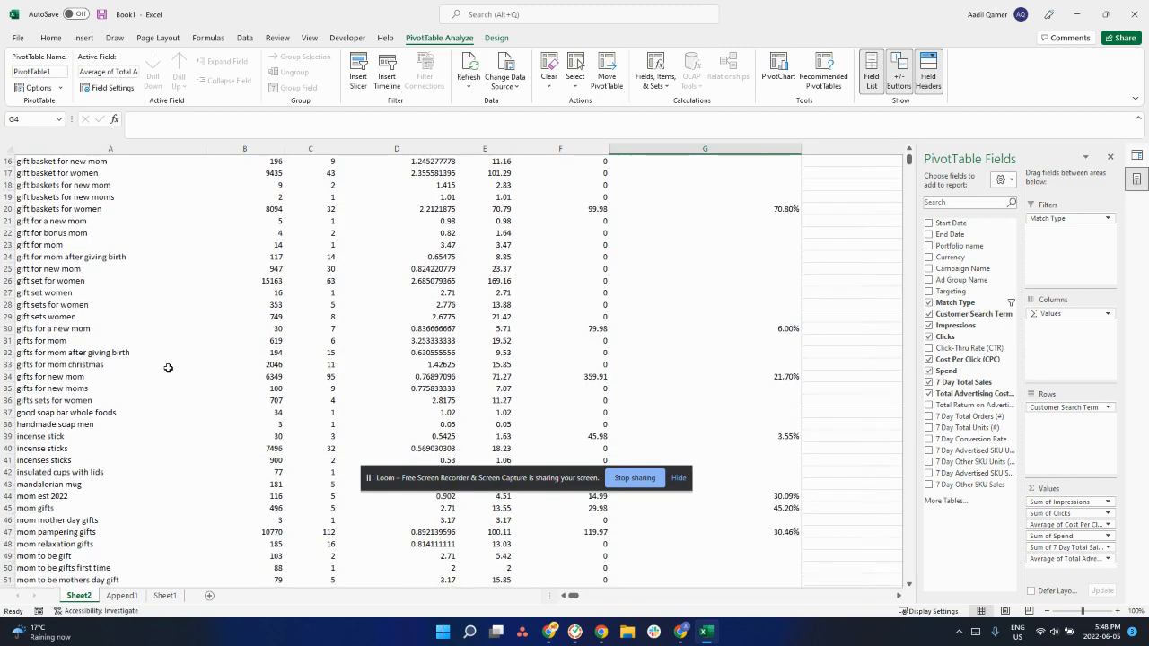
scroll(168, 368, "up", 6)
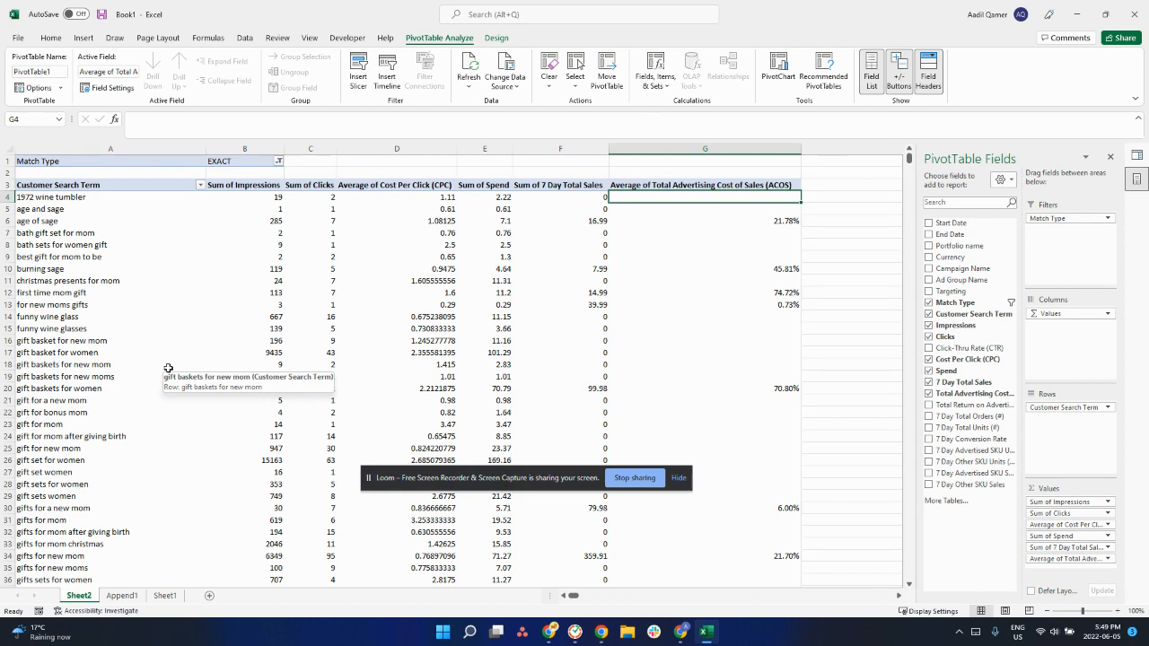
right_click(158, 357)
left_click(107, 281)
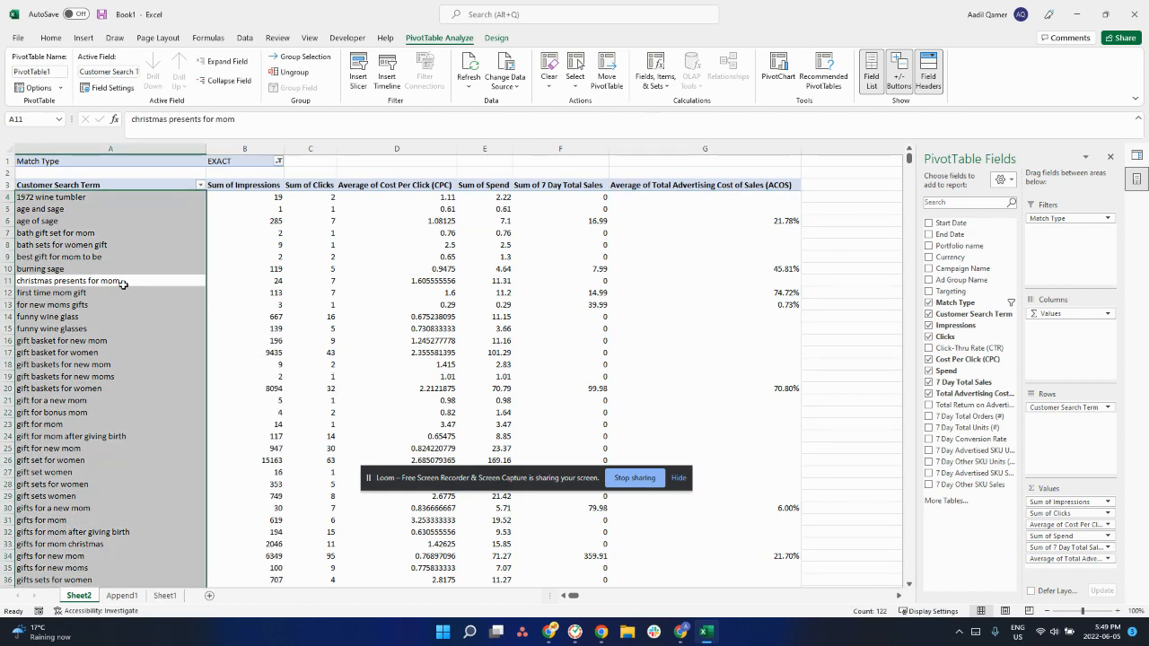
left_click(327, 293)
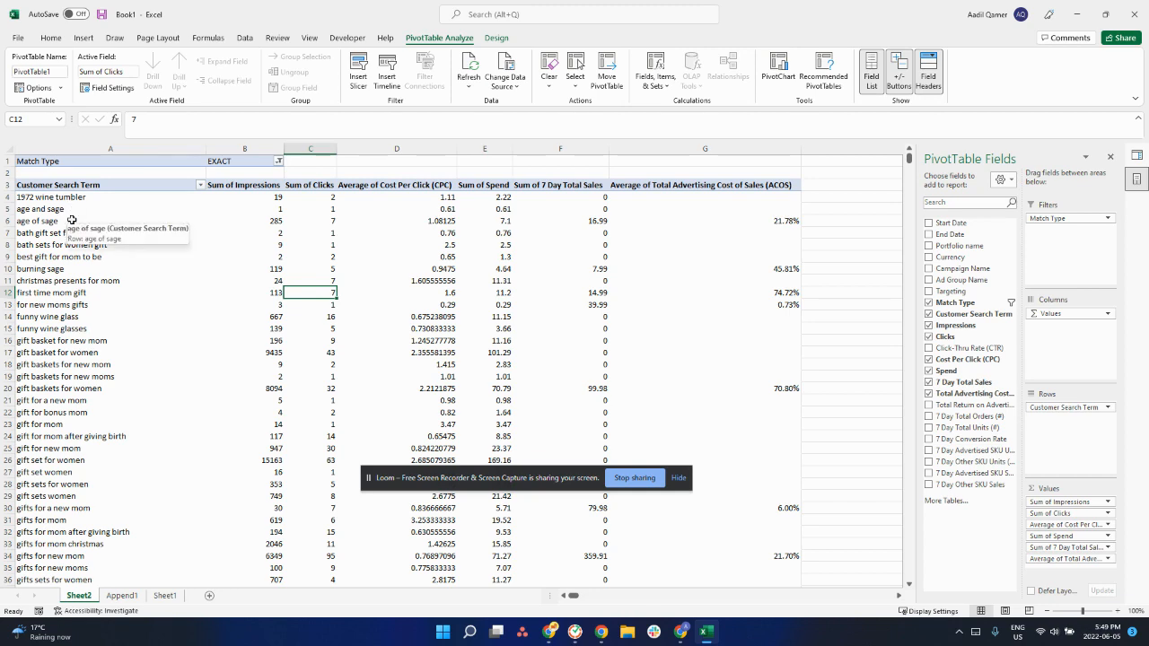
- Review the whole list of EXACT search terms through the Grand Total row, checking its average ACOS
scroll(87, 285, "down", 2)
scroll(87, 285, "down", 8)
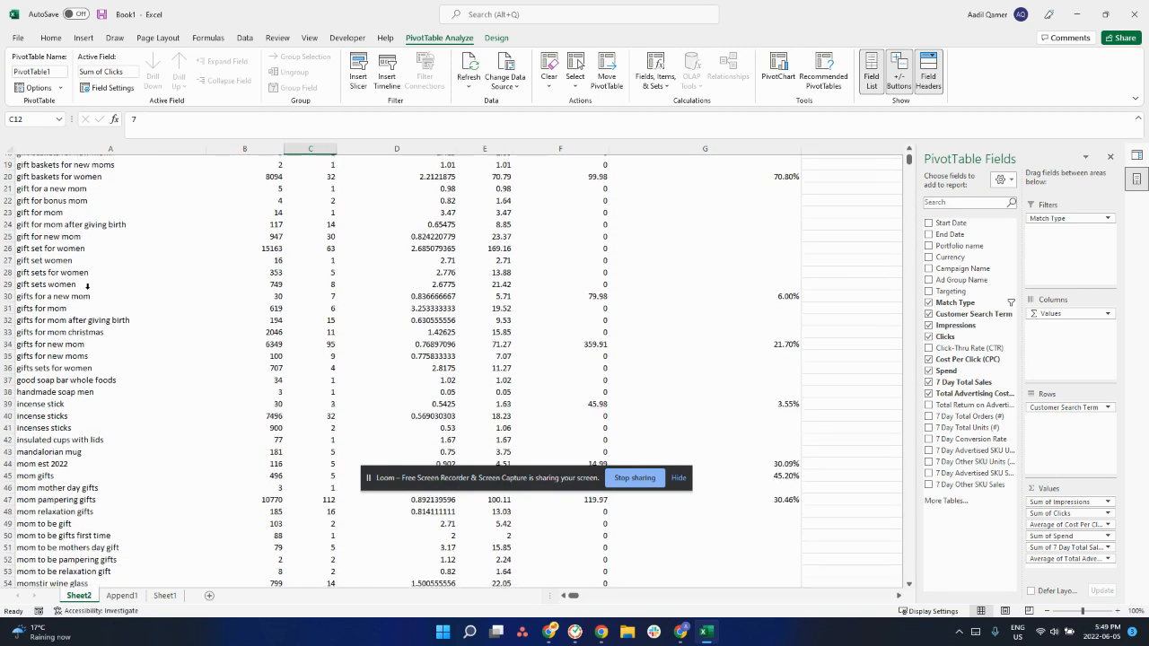
scroll(87, 285, "down", 5)
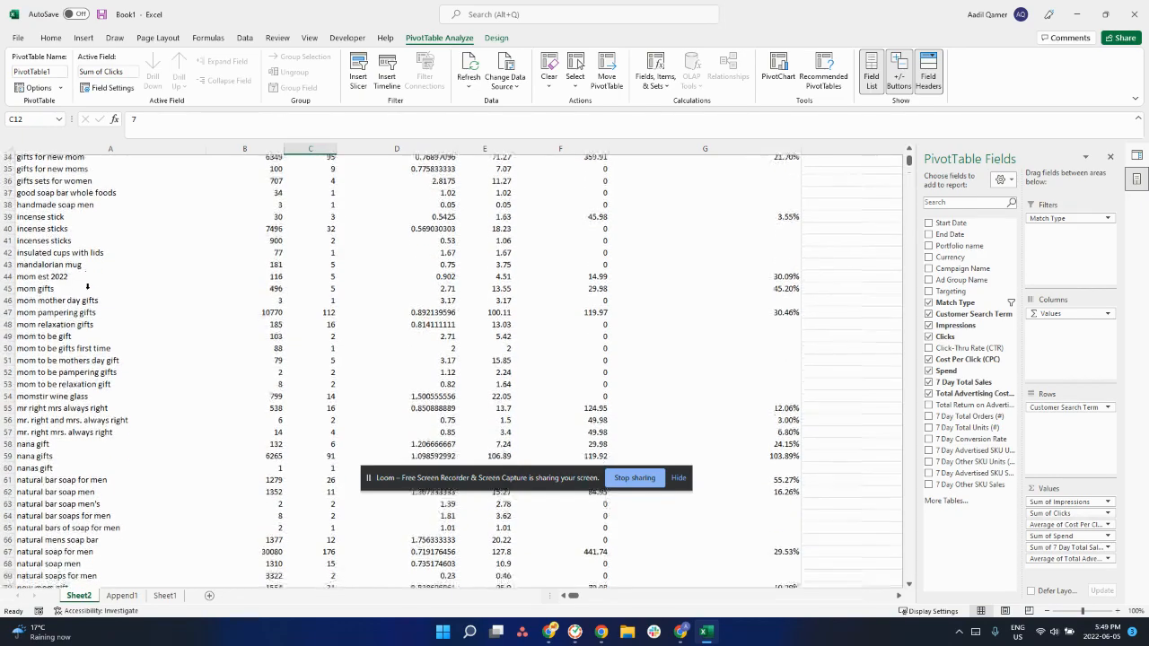
scroll(87, 285, "down", 5)
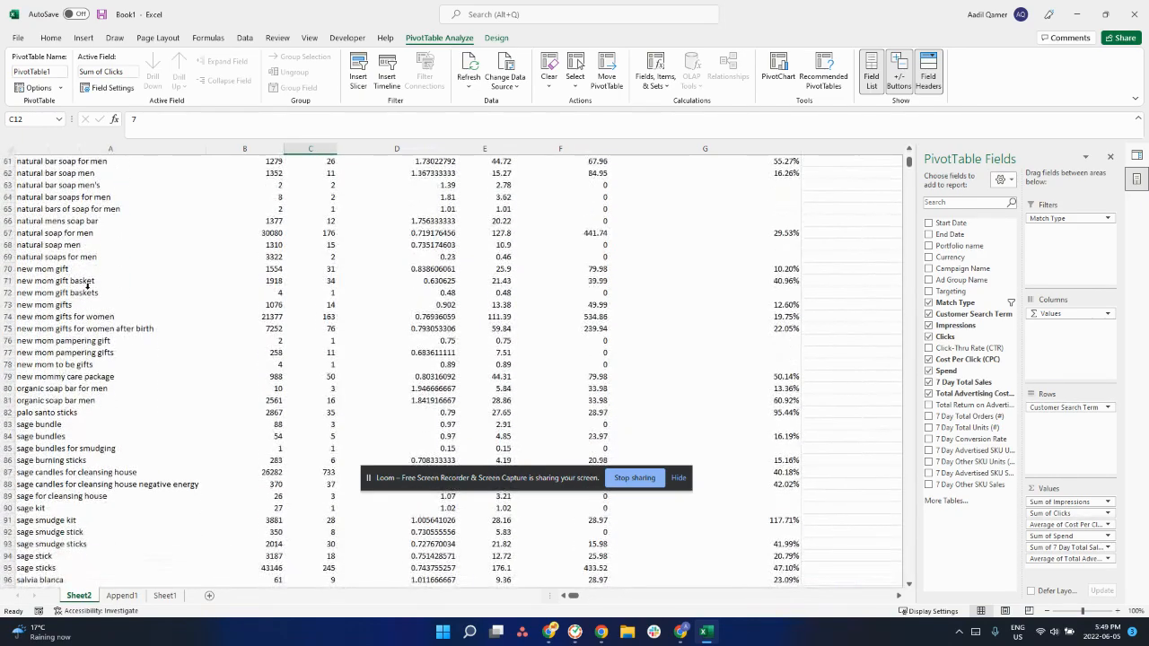
scroll(87, 285, "down", 20)
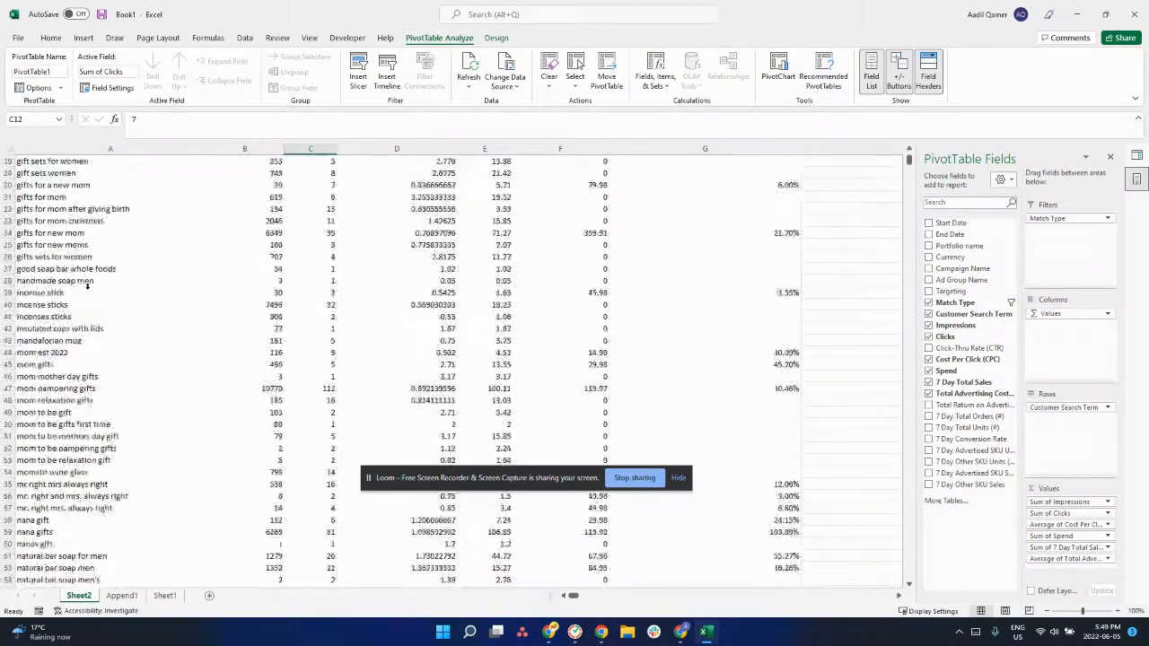
scroll(87, 285, "up", 6)
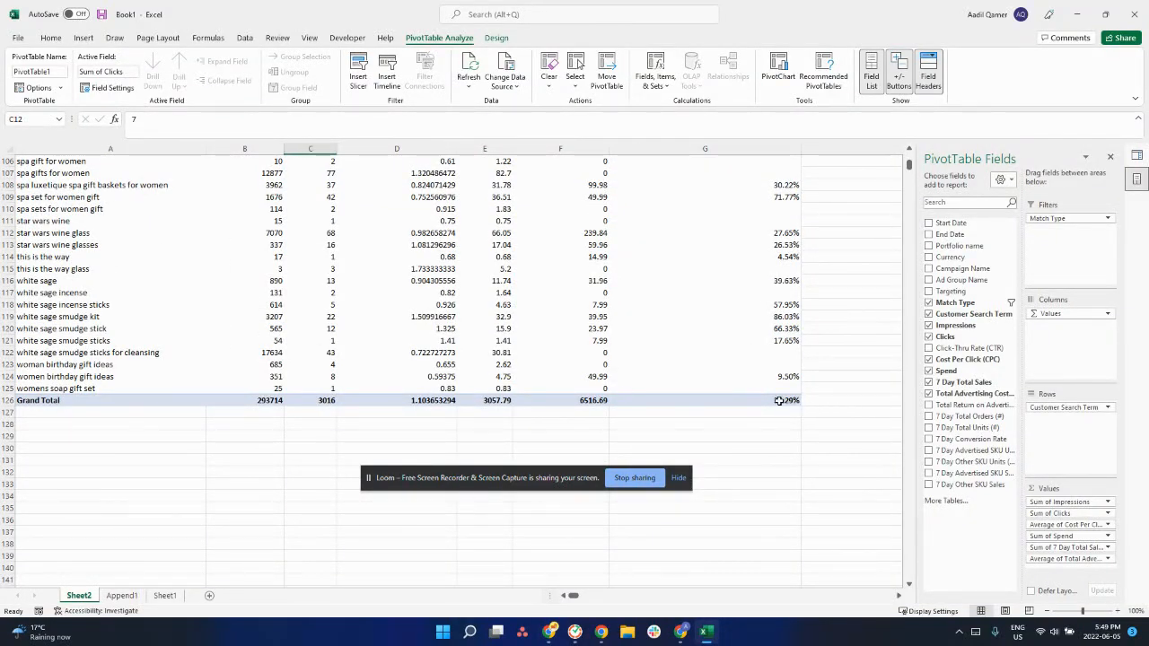
mouse_move(779, 402)
mouse_move(780, 402)
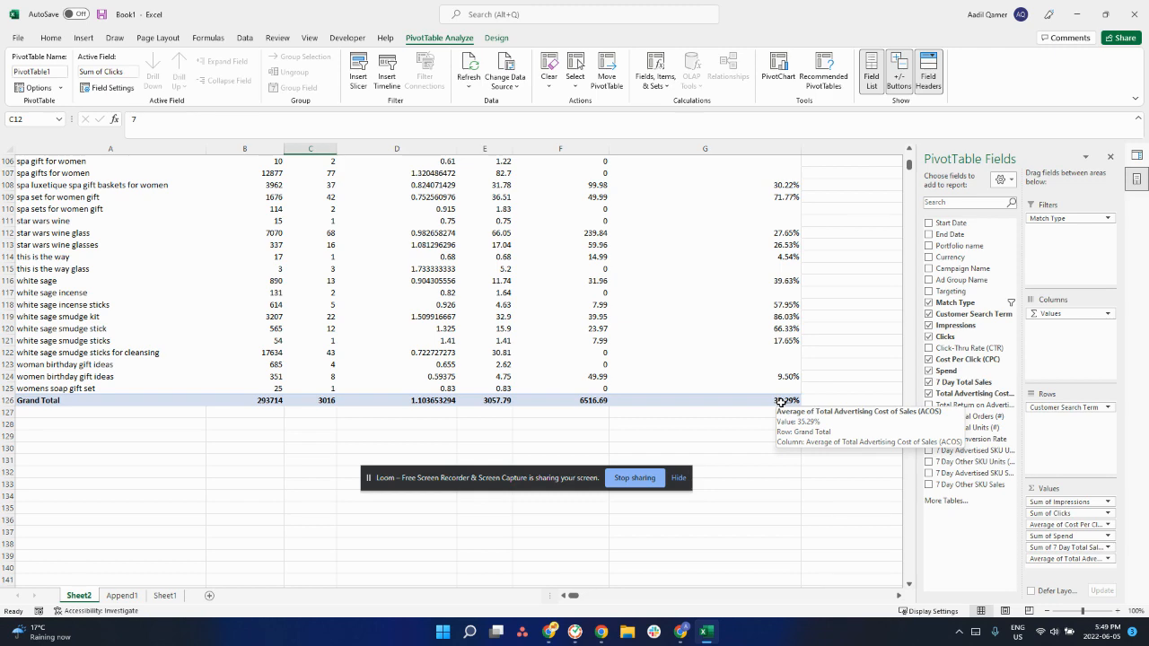
scroll(768, 305, "up", 1)
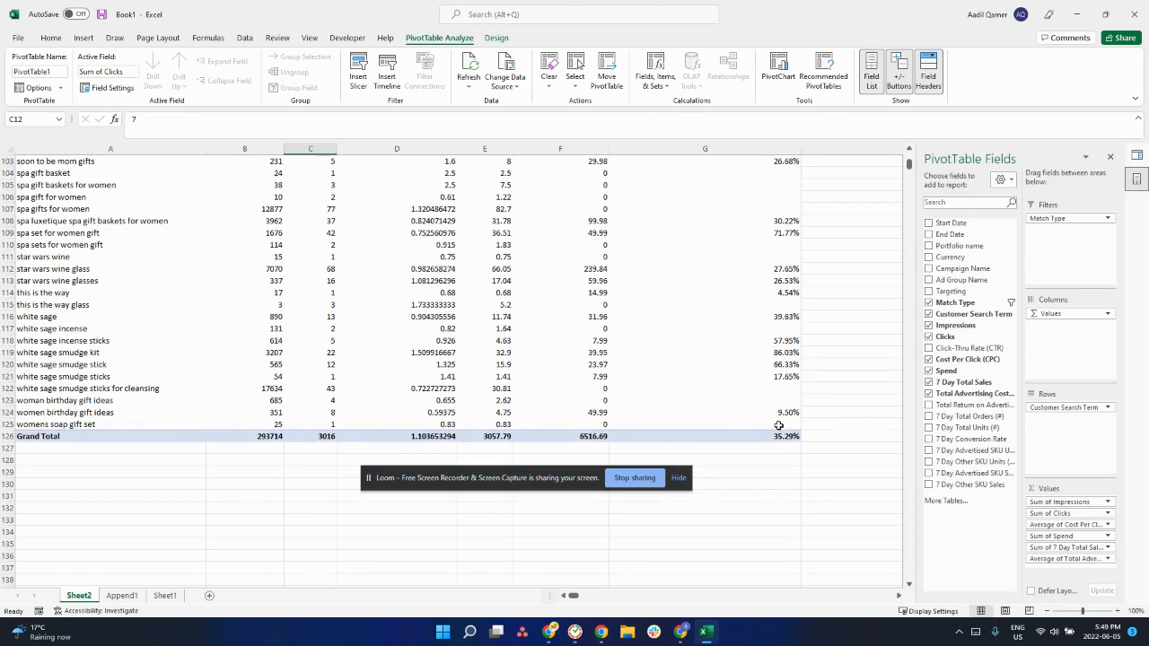
scroll(624, 429, "up", 4)
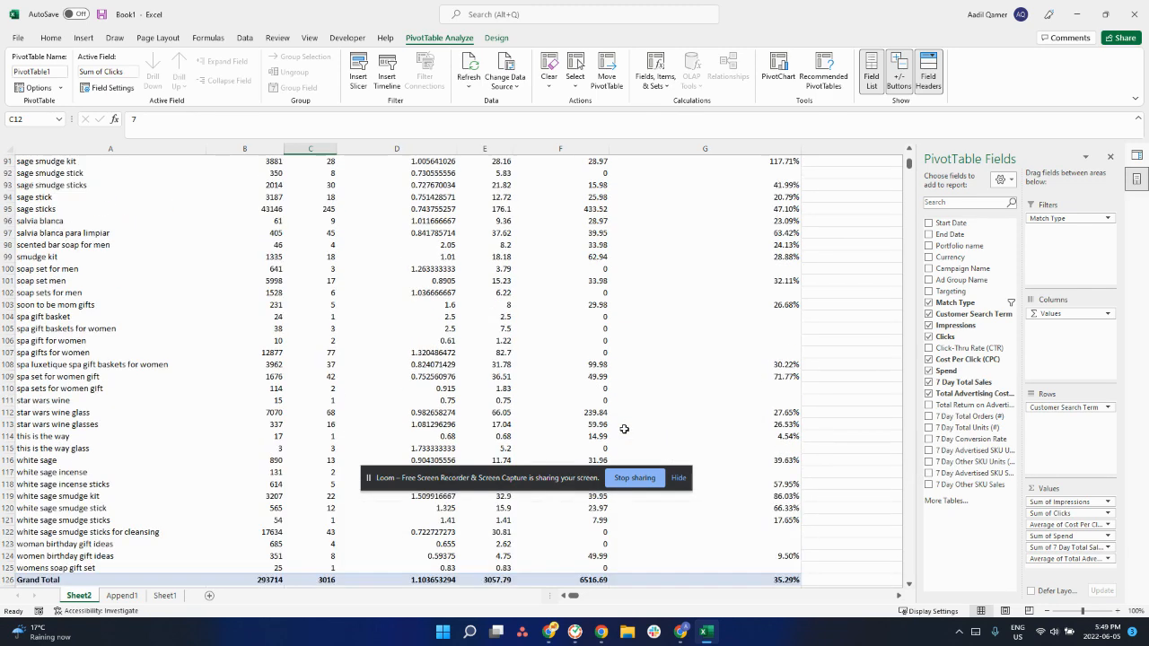
scroll(623, 429, "up", 18)
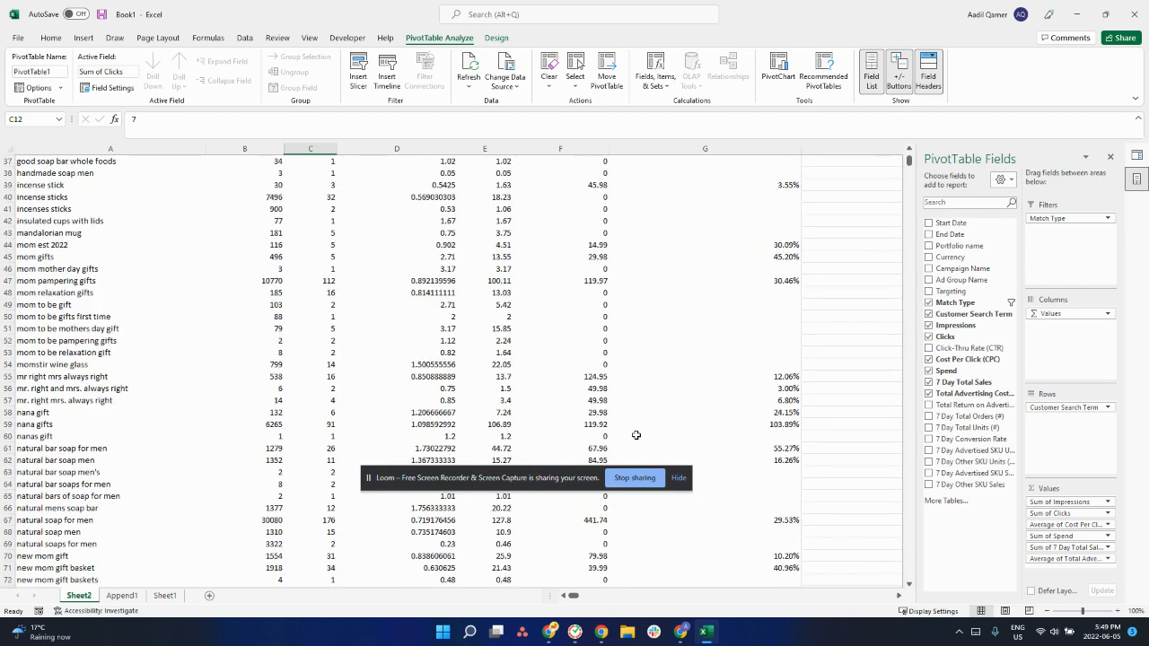
scroll(635, 435, "up", 12)
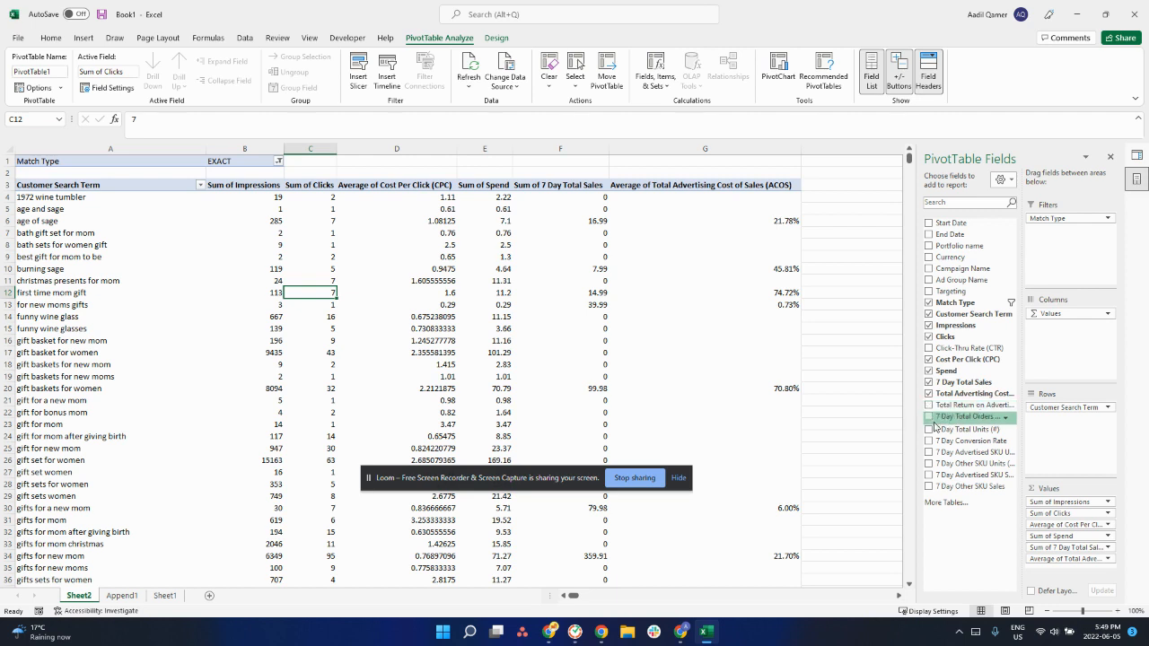
- Remove the Clicks field from the PivotTable and add it back as the last value column
left_click(929, 337)
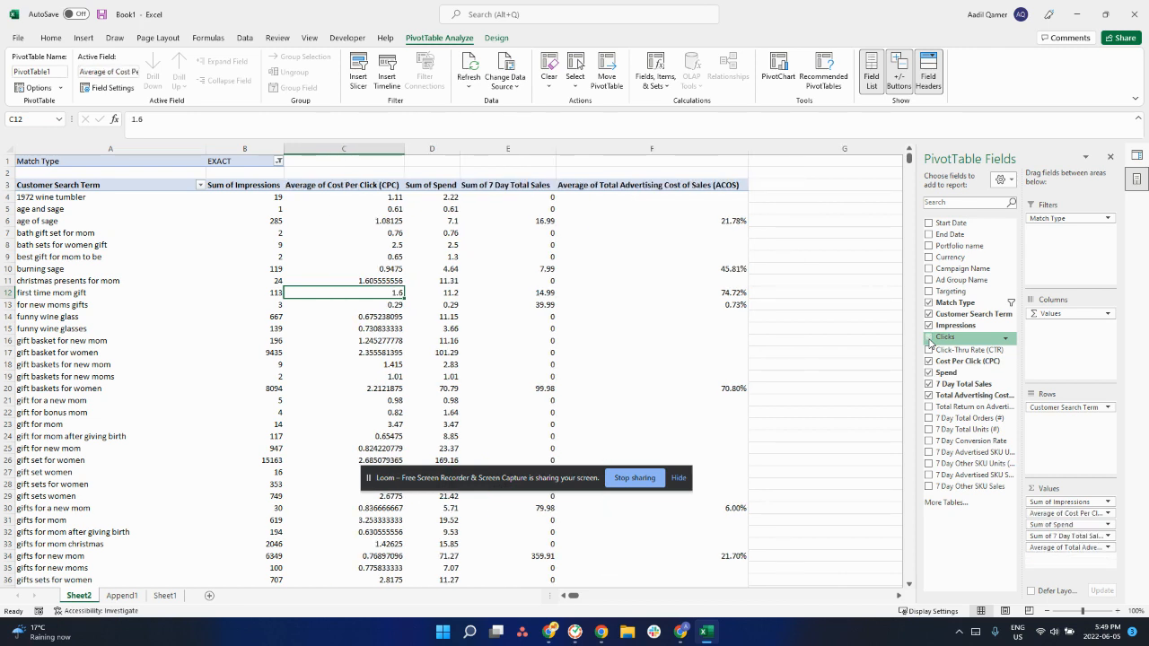
left_click(928, 338)
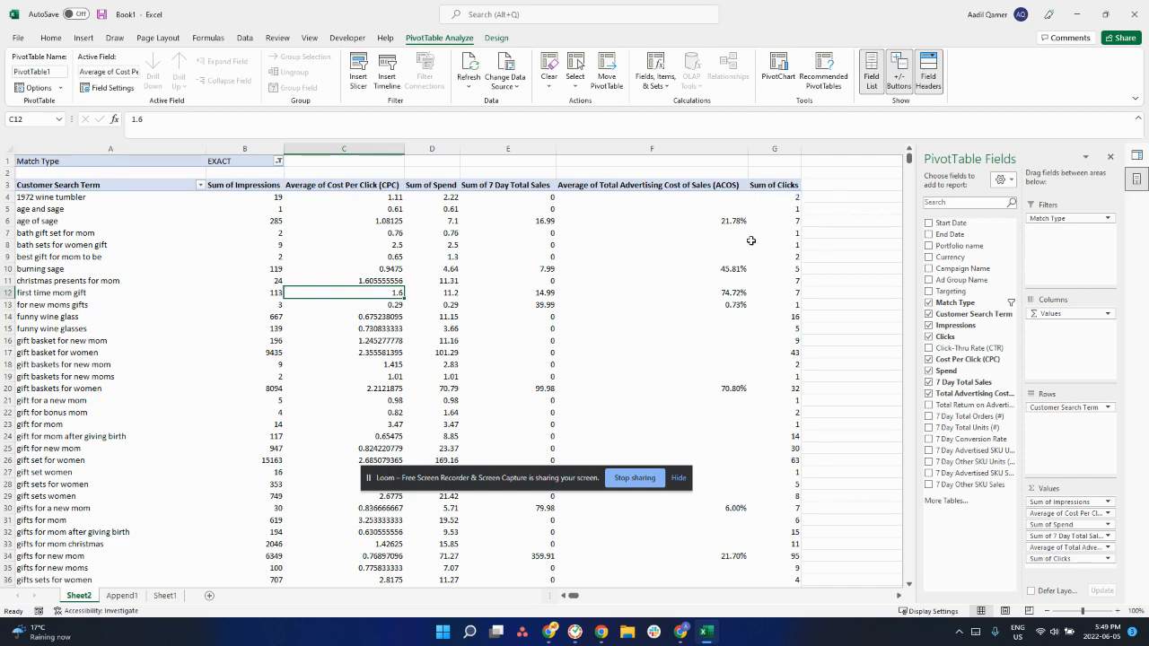
scroll(518, 298, "down", 2)
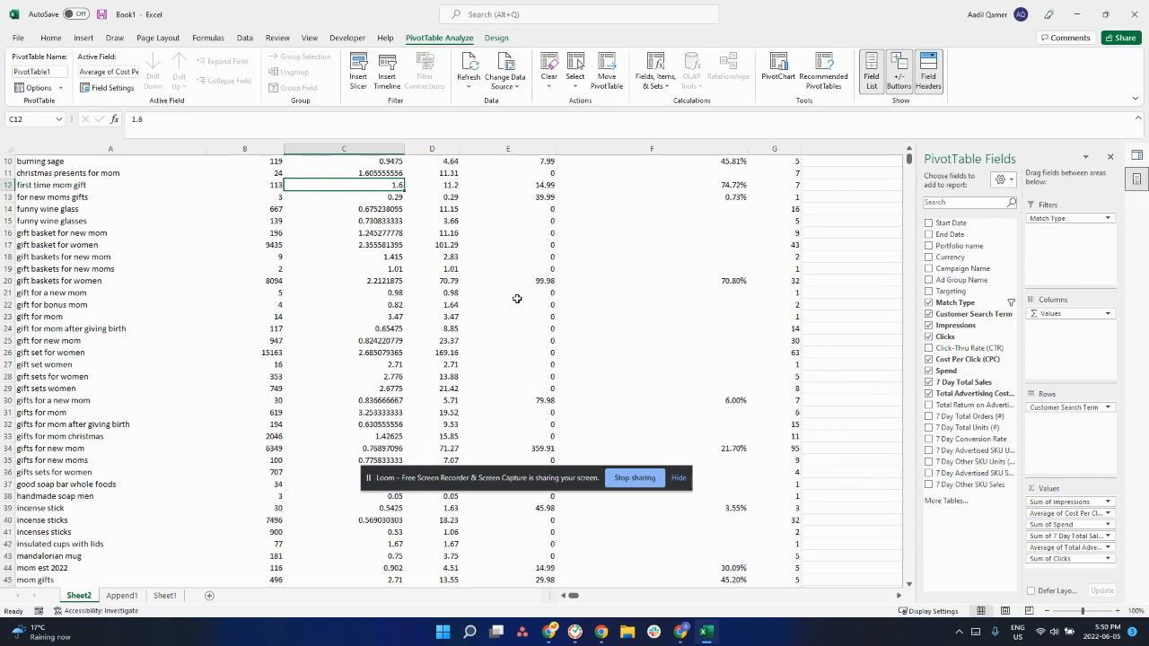
scroll(517, 297, "up", 2)
- Look over the combined report rows on the Append1 sheet and return to the PivotTable on Sheet2
left_click(51, 545)
right_click(140, 550)
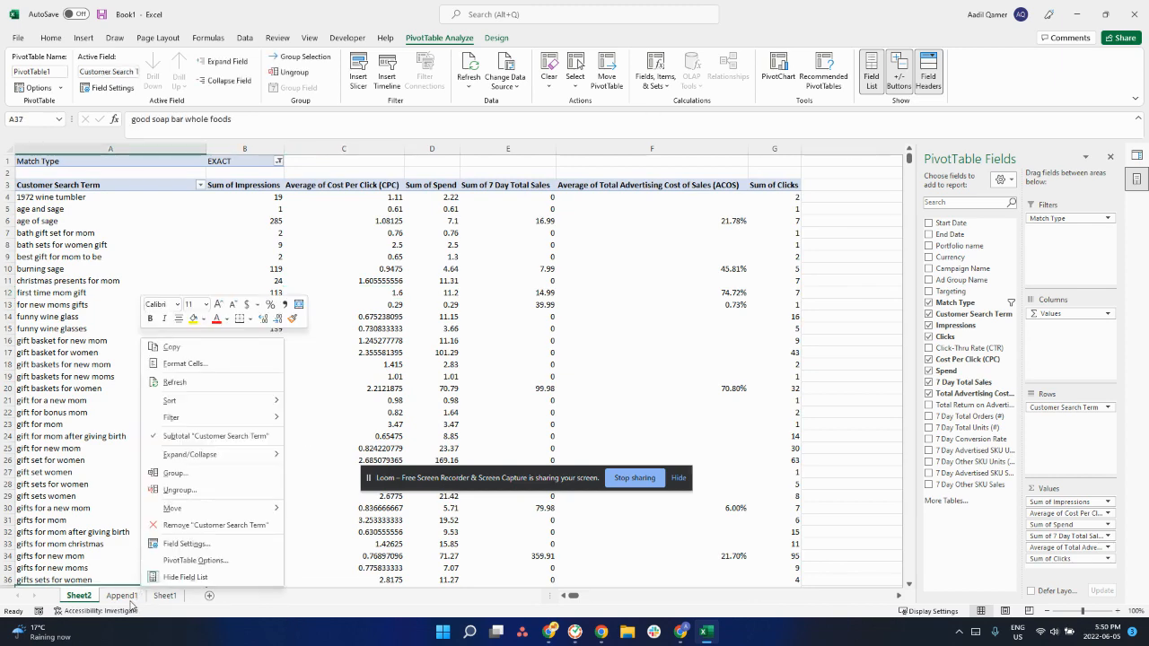
left_click(122, 596)
left_click(122, 596)
scroll(233, 467, "down", 8)
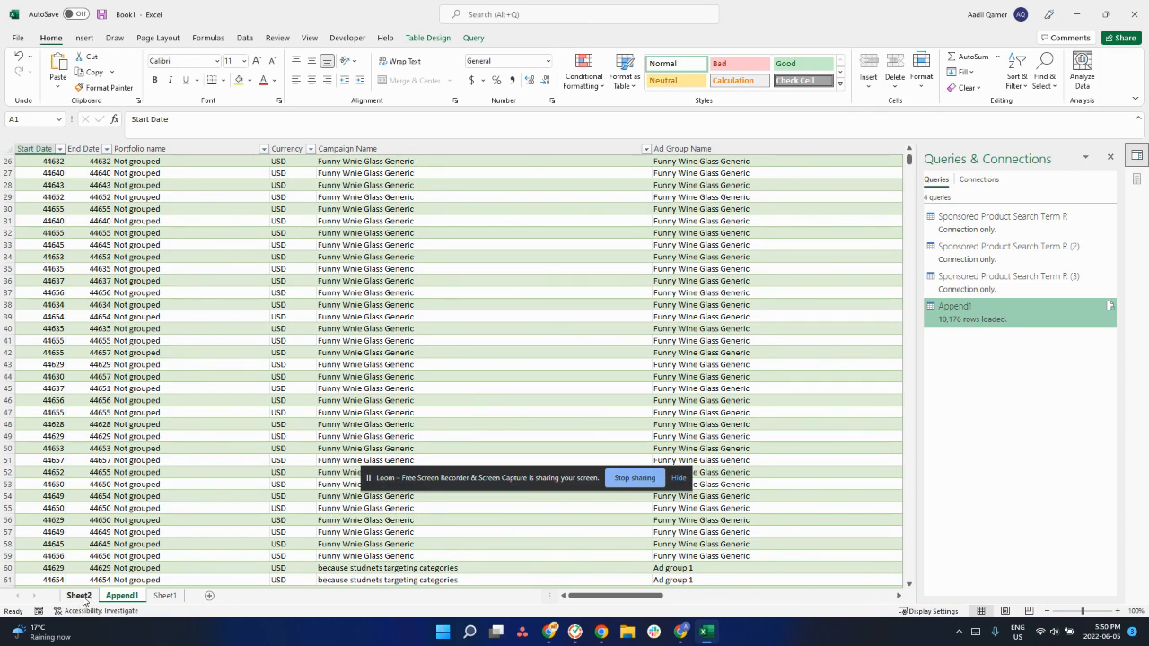
left_click(79, 596)
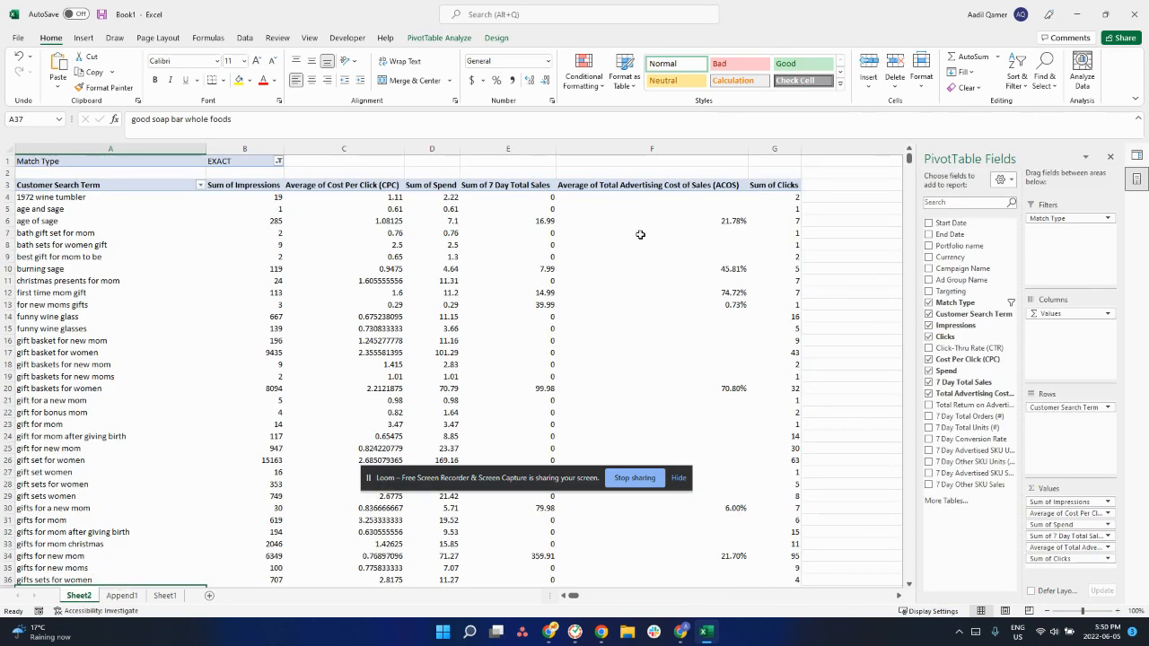
left_click(699, 211)
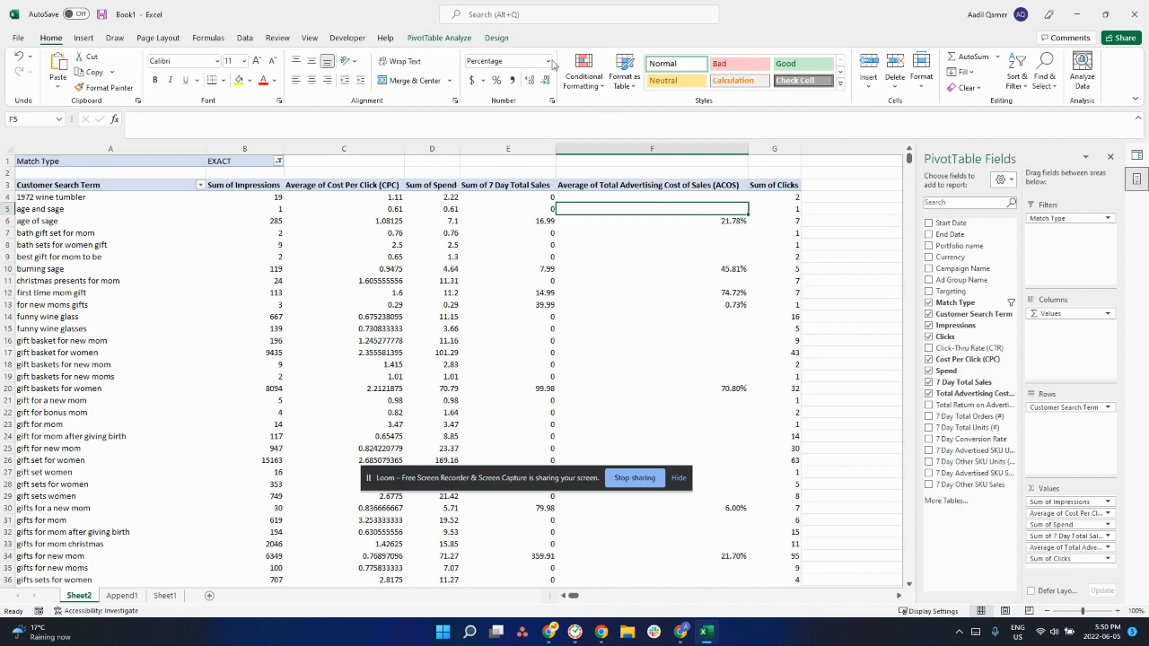
left_click(447, 41)
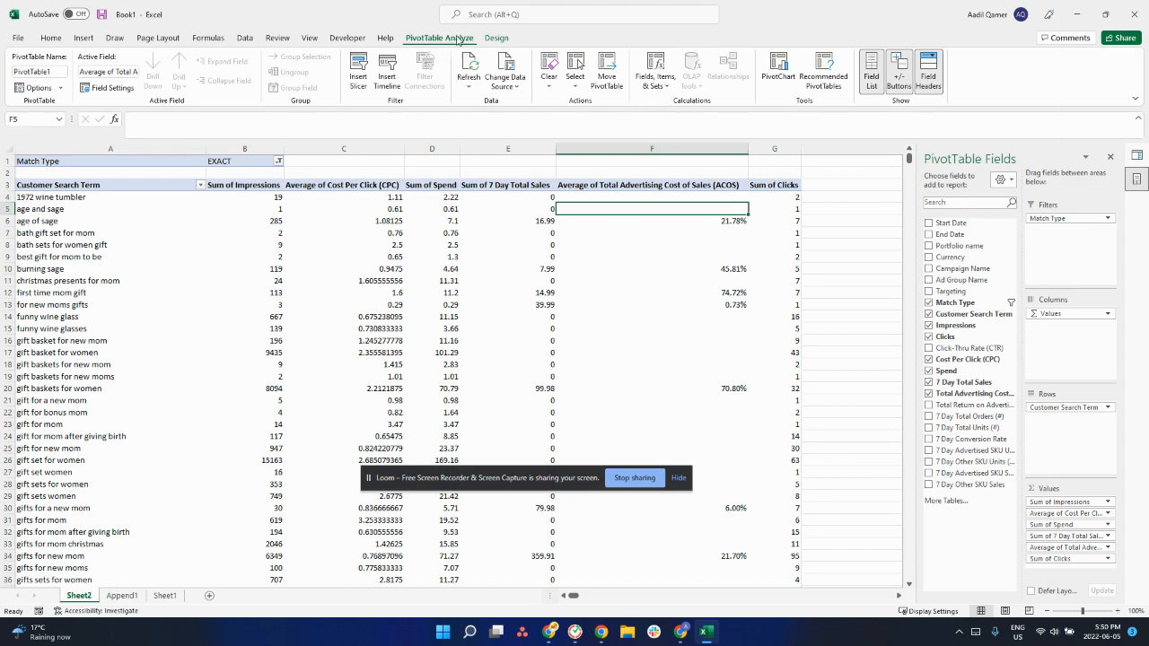
left_click(499, 43)
left_click(441, 42)
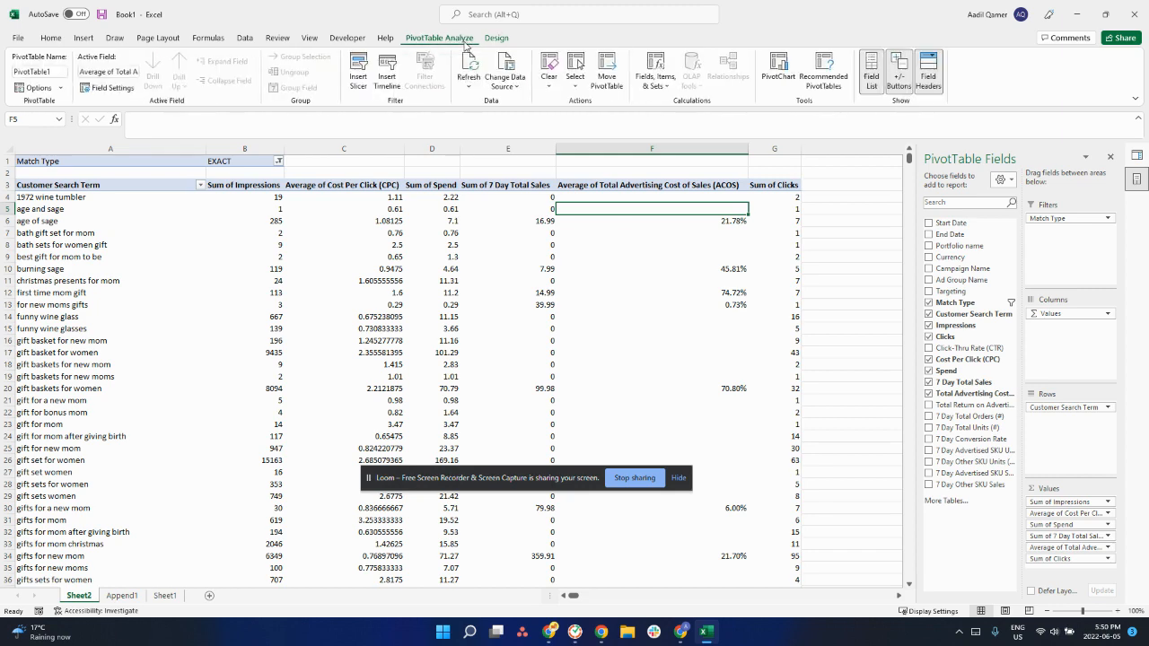